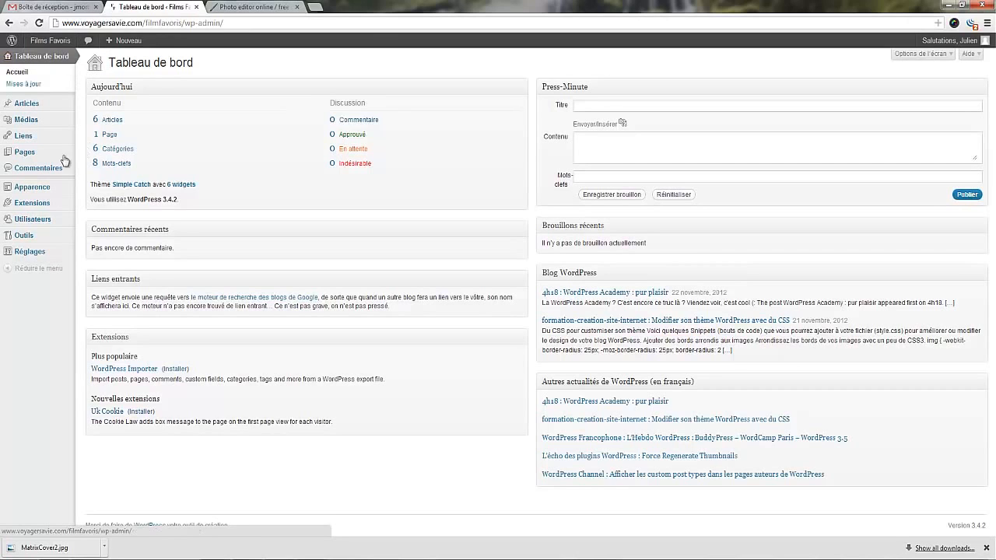
Move the sample page "Page d'exemple" to the trash.
{"action": "left_click", "coordinate": [30, 158]}
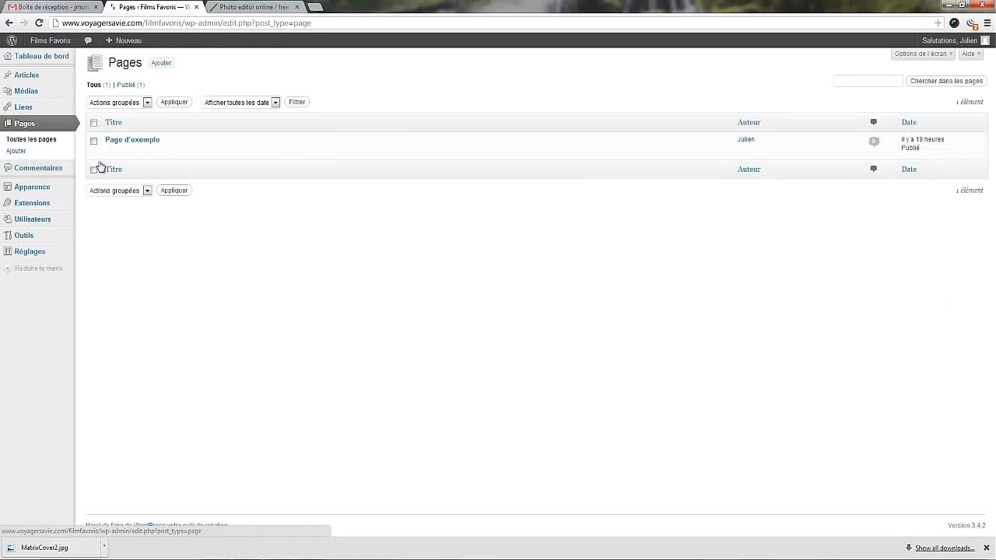
{"action": "mouse_move", "coordinate": [146, 157]}
{"action": "left_click", "coordinate": [218, 153]}
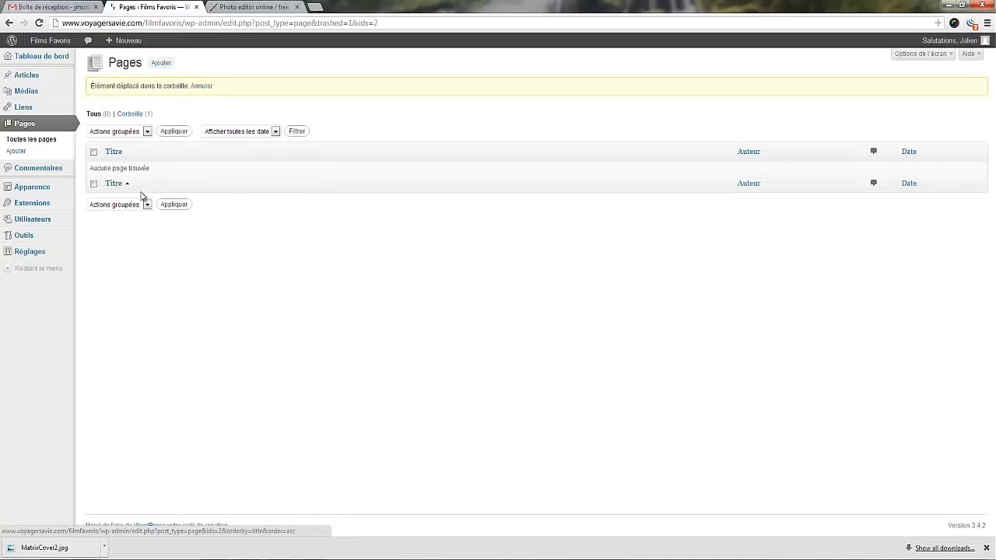
Create a page titled "Contact", paste in the two-paragraph text inviting visitors to suggest films, and publish it.
{"action": "left_click", "coordinate": [29, 155]}
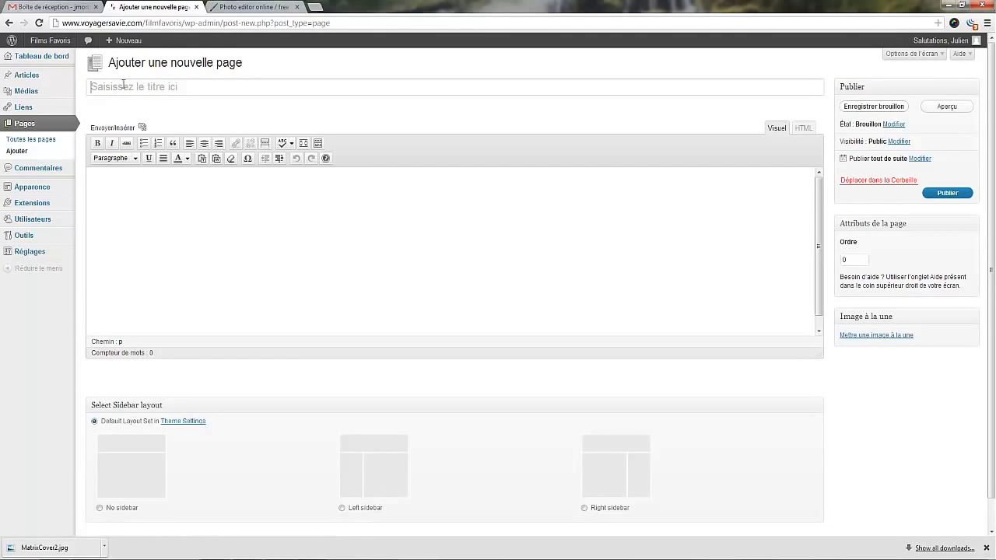
{"action": "left_click", "coordinate": [123, 84]}
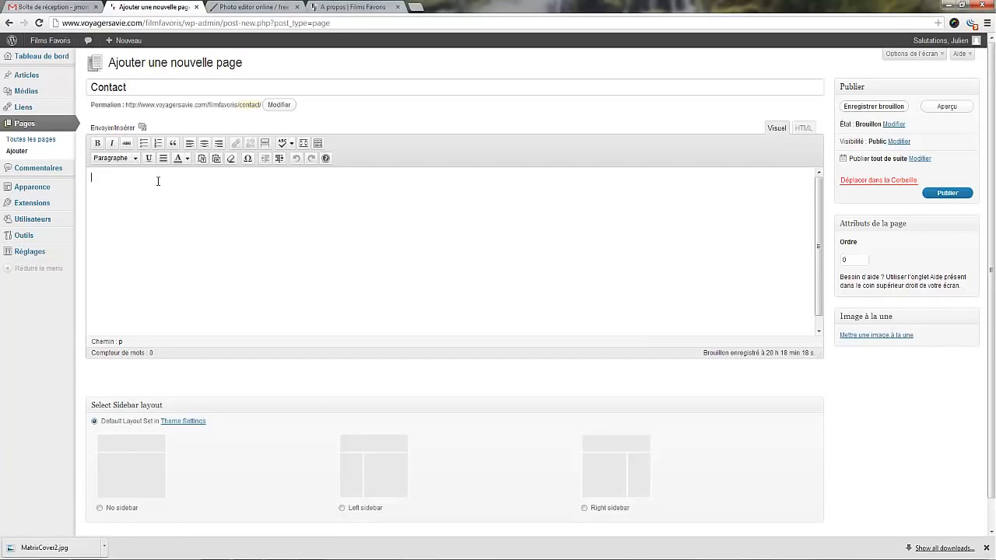
{"action": "type", "text": "Si vous voulez suggérer des films à ajouter, n'hésitez pas: contactez-moi ! Si je connais le film ou après l'avoir vu, et que je le trouve génial tout comme vous, je le rajouterai et vous mentionnerai dans l'article (sauf avis contraire)."}
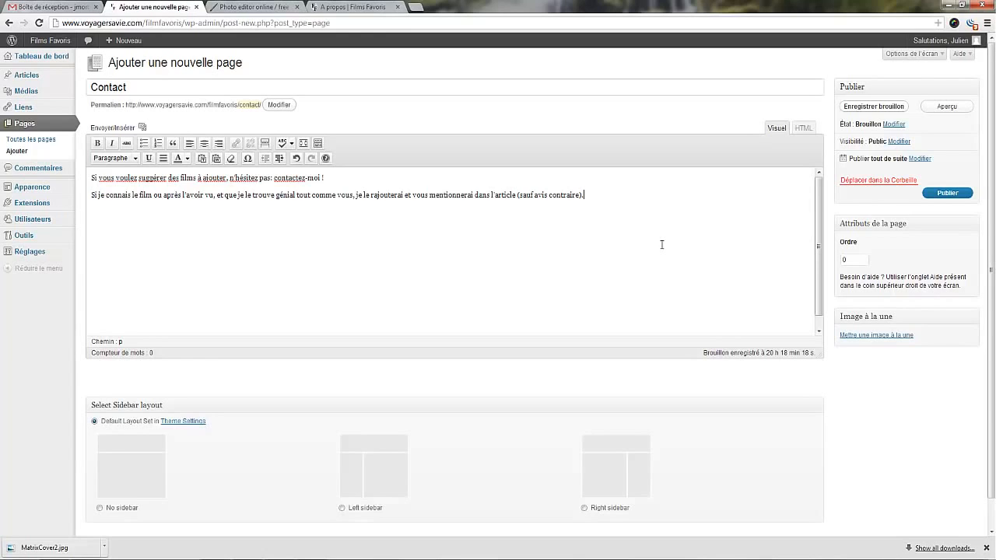
{"action": "left_click", "coordinate": [947, 193]}
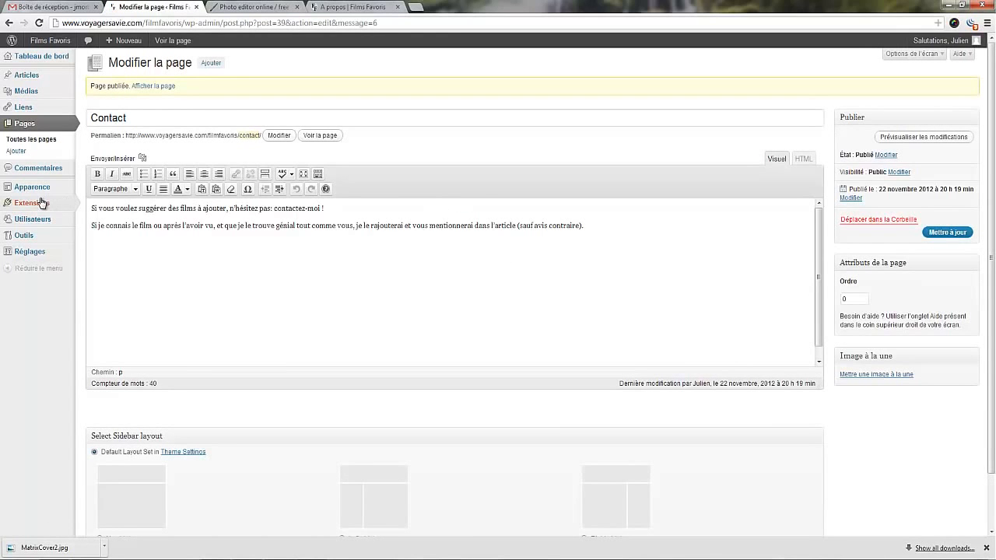
Search the installable extensions for "contact form 7".
{"action": "mouse_move", "coordinate": [41, 204]}
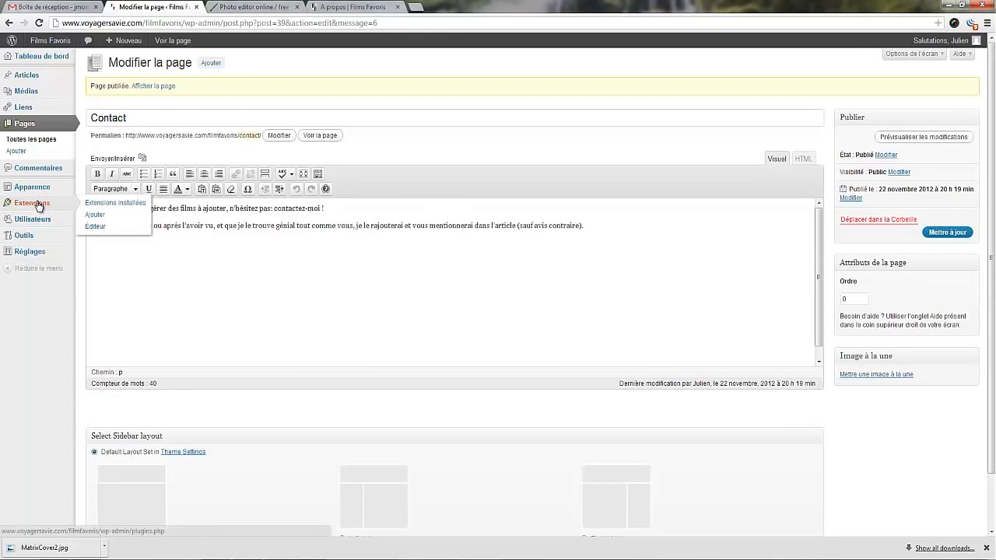
{"action": "left_click", "coordinate": [94, 215]}
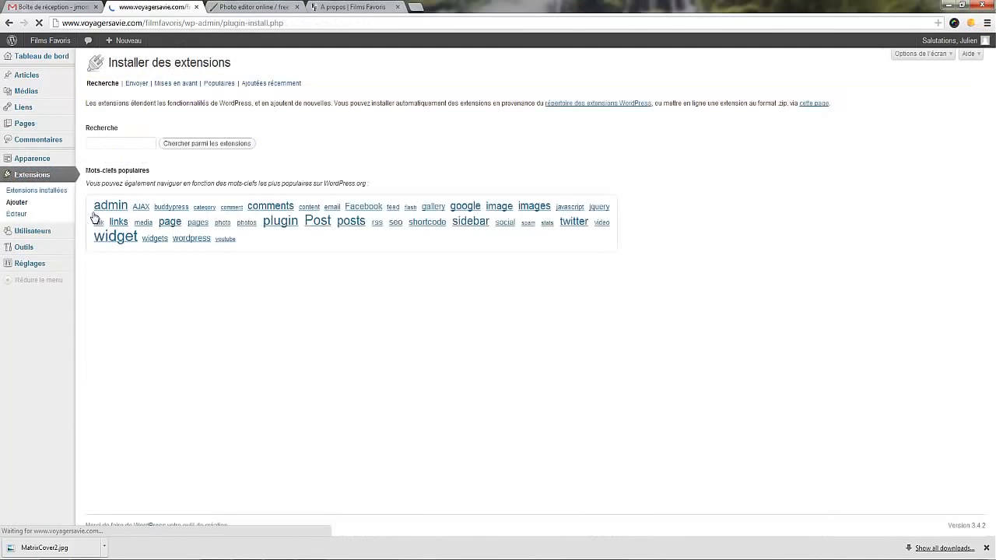
{"action": "left_click", "coordinate": [105, 144]}
{"action": "type", "text": "co"}
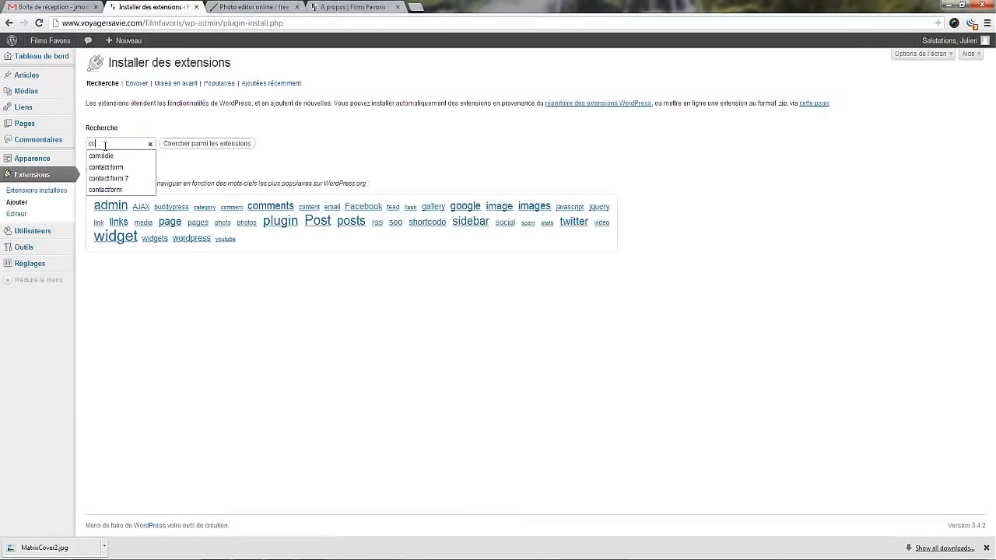
{"action": "type", "text": "ntact"}
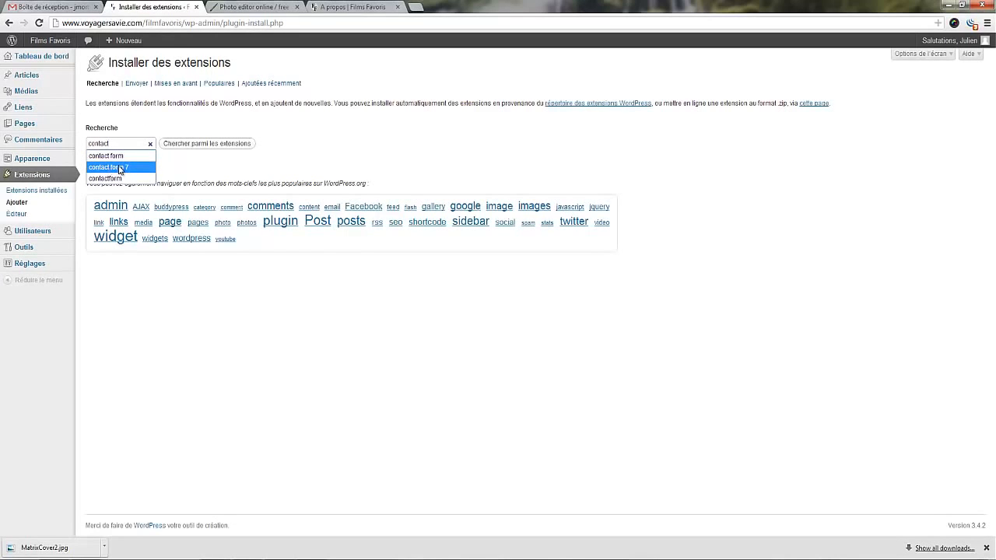
{"action": "left_click", "coordinate": [120, 168]}
{"action": "left_click", "coordinate": [187, 149]}
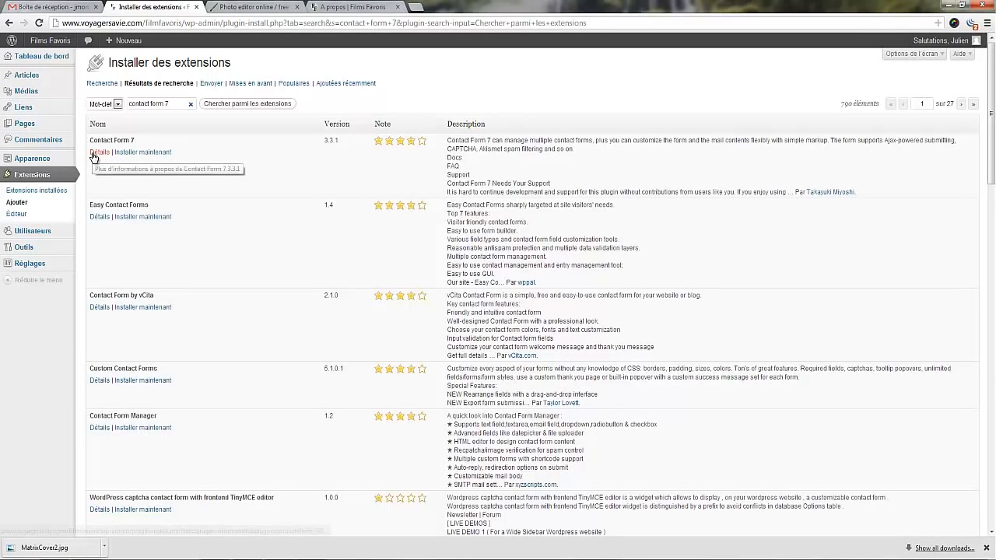
Install the Contact Form 7 extension from its details view and activate it.
{"action": "left_click", "coordinate": [101, 152]}
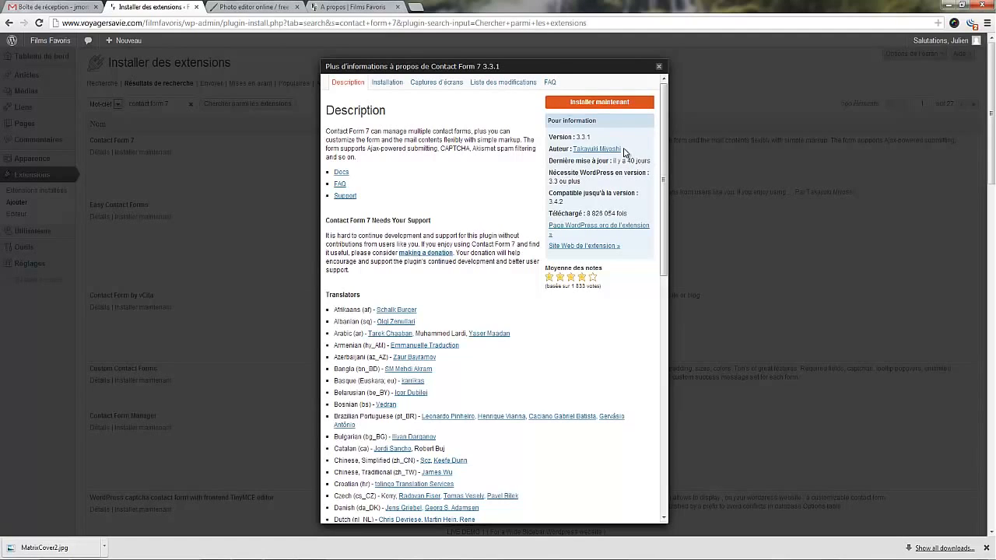
{"action": "left_click", "coordinate": [574, 104]}
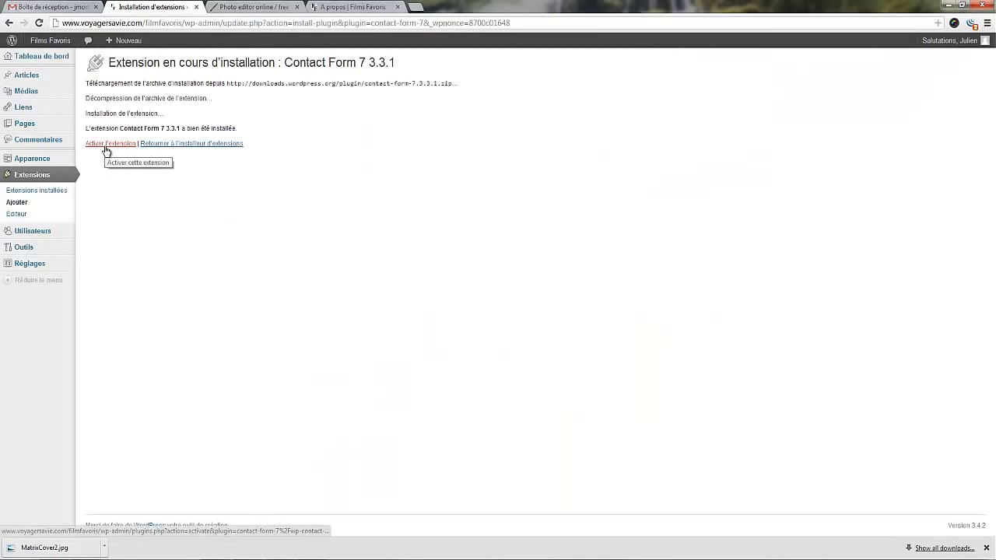
{"action": "left_click", "coordinate": [108, 148]}
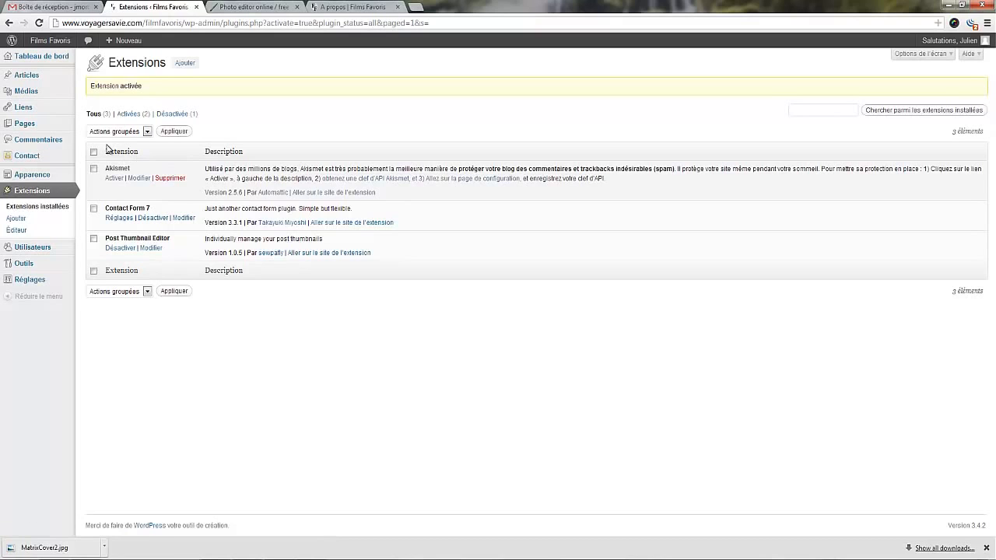
{"action": "left_click", "coordinate": [45, 125]}
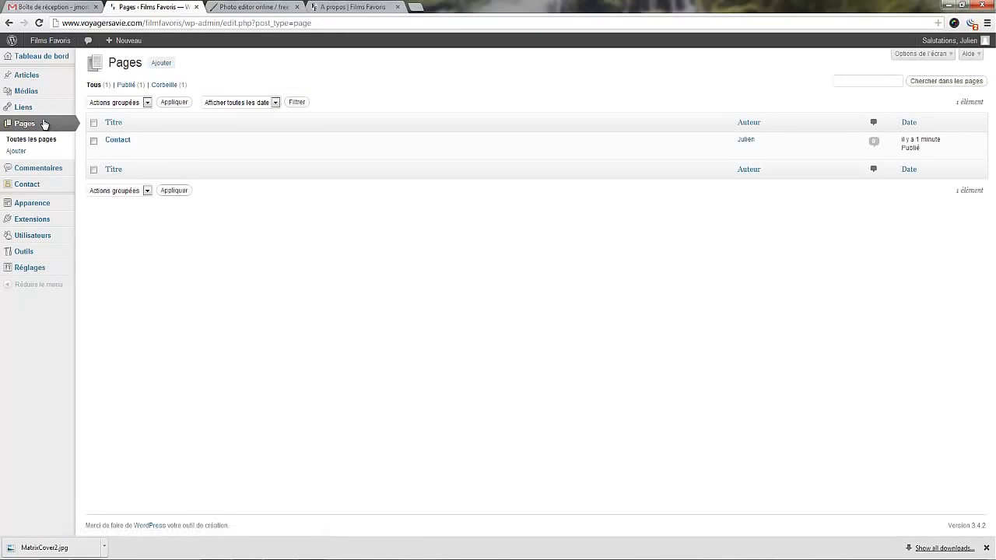
{"action": "left_click", "coordinate": [117, 142]}
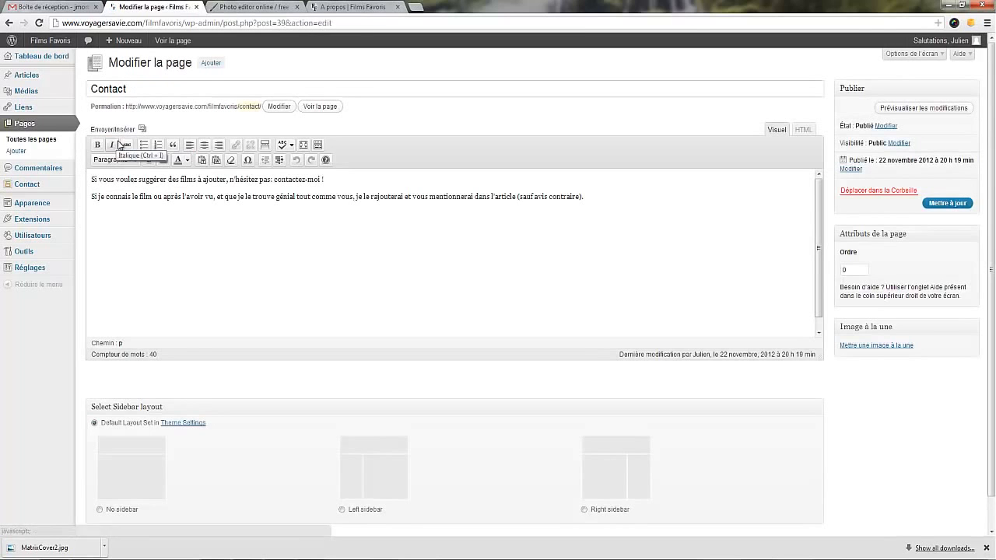
{"action": "left_click", "coordinate": [585, 196]}
{"action": "key", "text": "Return"}
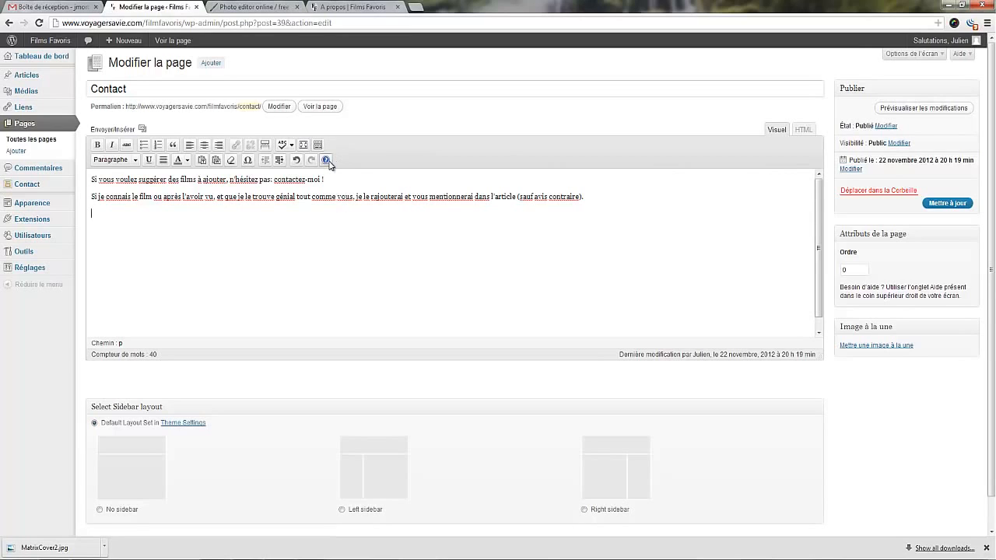
Leave the page editor without saving, open "Contact form 1" in Contact Form 7 and copy its shortcode.
{"action": "left_click", "coordinate": [32, 190]}
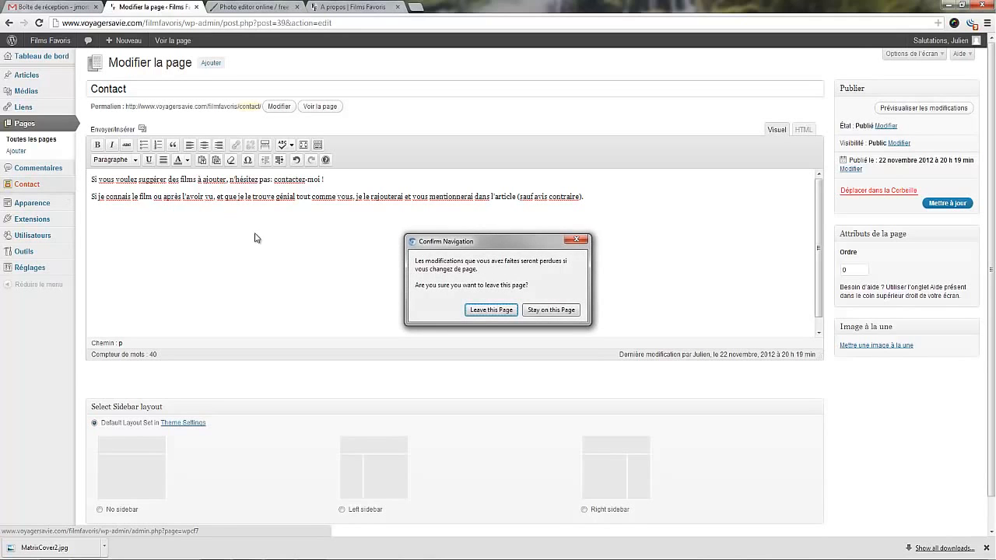
{"action": "left_click", "coordinate": [492, 310]}
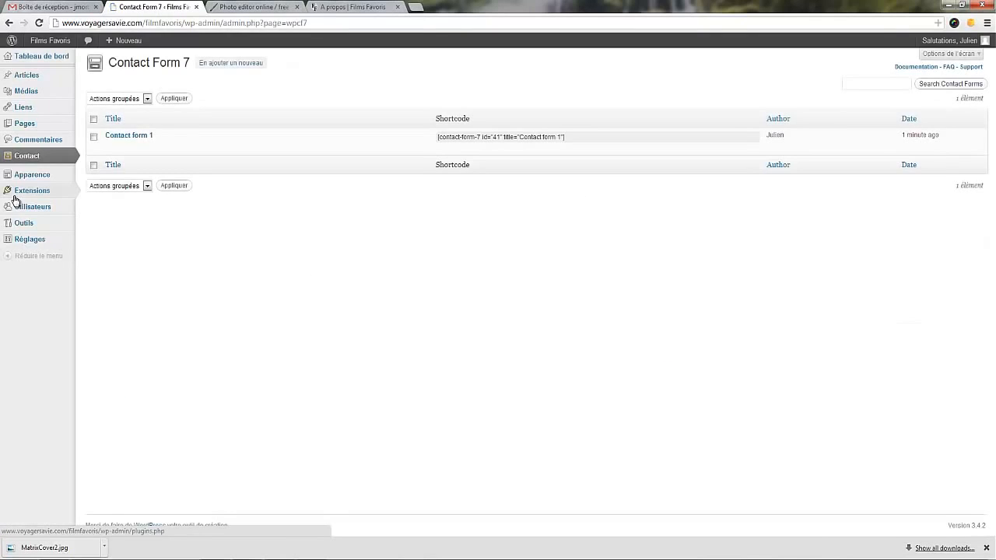
{"action": "mouse_move", "coordinate": [117, 152]}
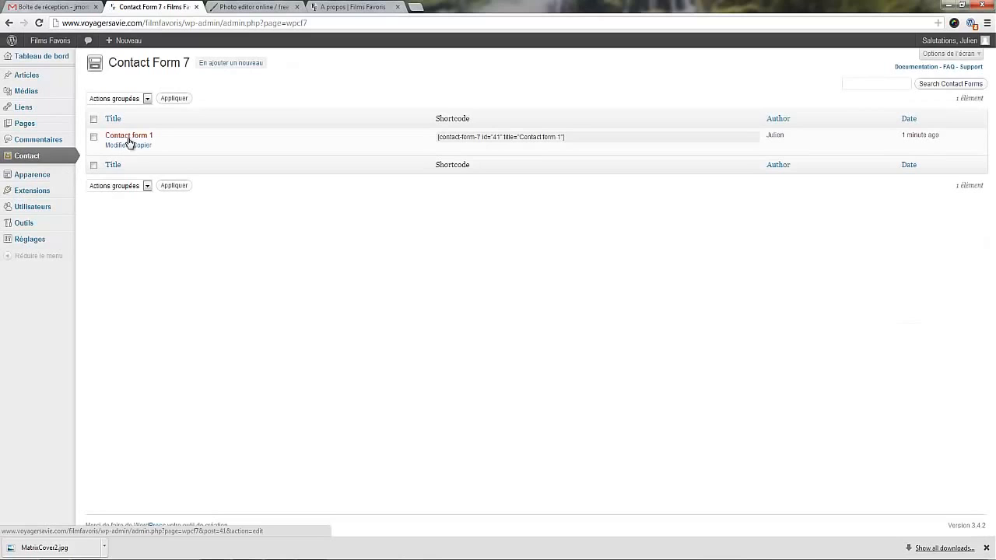
{"action": "left_click", "coordinate": [122, 142]}
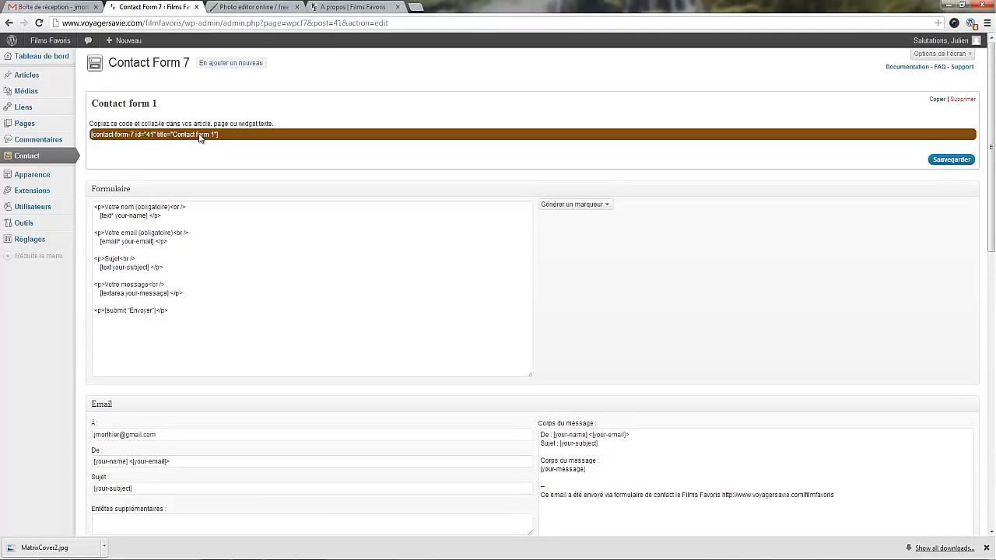
{"action": "left_click_drag", "start_coordinate": [225, 135], "coordinate": [103, 134]}
{"action": "key", "text": "ctrl+c"}
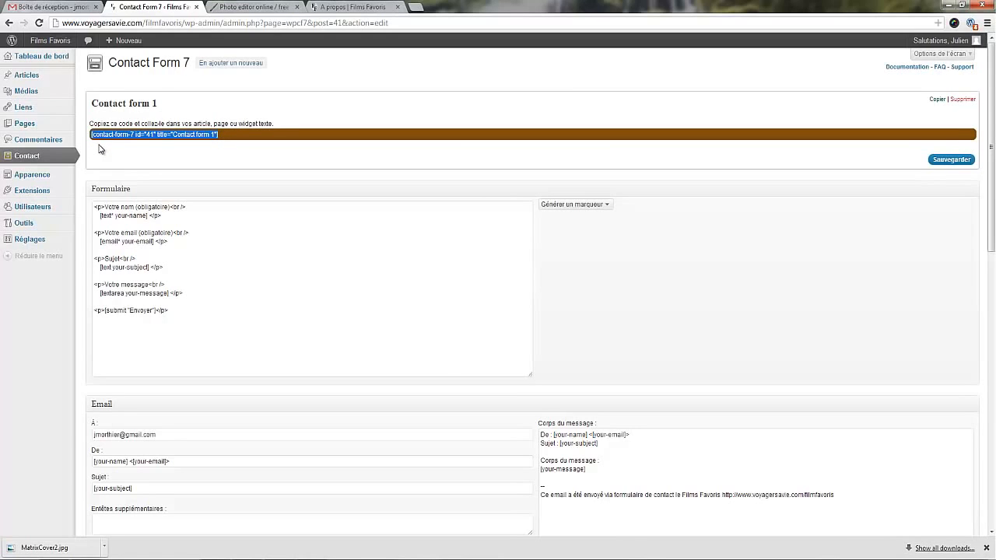
Paste the shortcode [contact-form-7 id="41" title="Contact form 1"] on a new line at the end of the Contact page and update the page.
{"action": "left_click", "coordinate": [48, 124]}
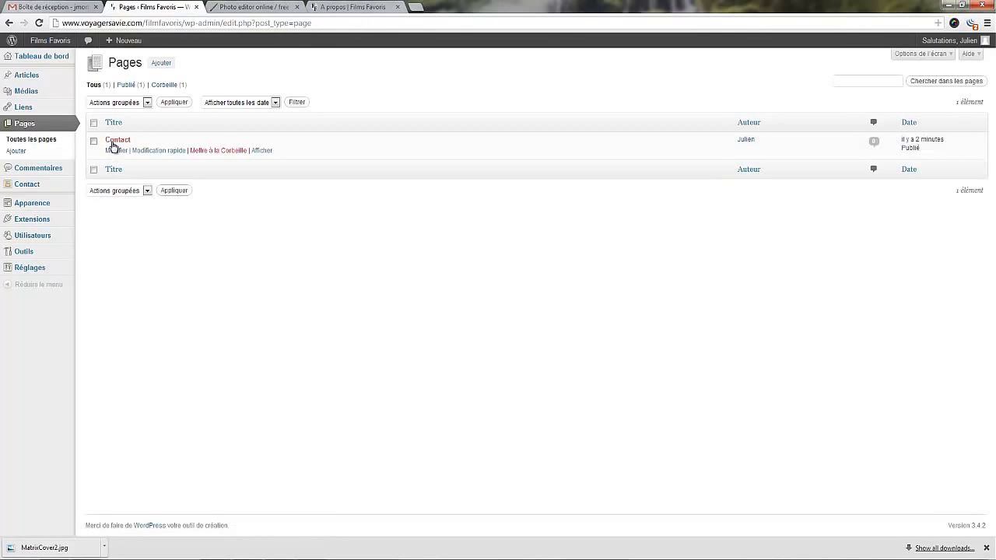
{"action": "left_click", "coordinate": [116, 152]}
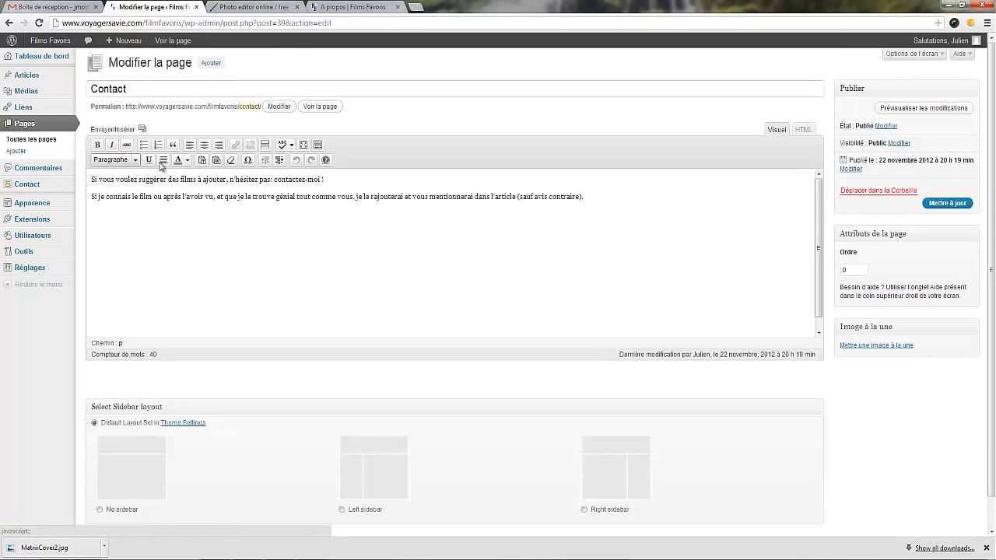
{"action": "left_click", "coordinate": [599, 197]}
{"action": "key", "text": "Return"}
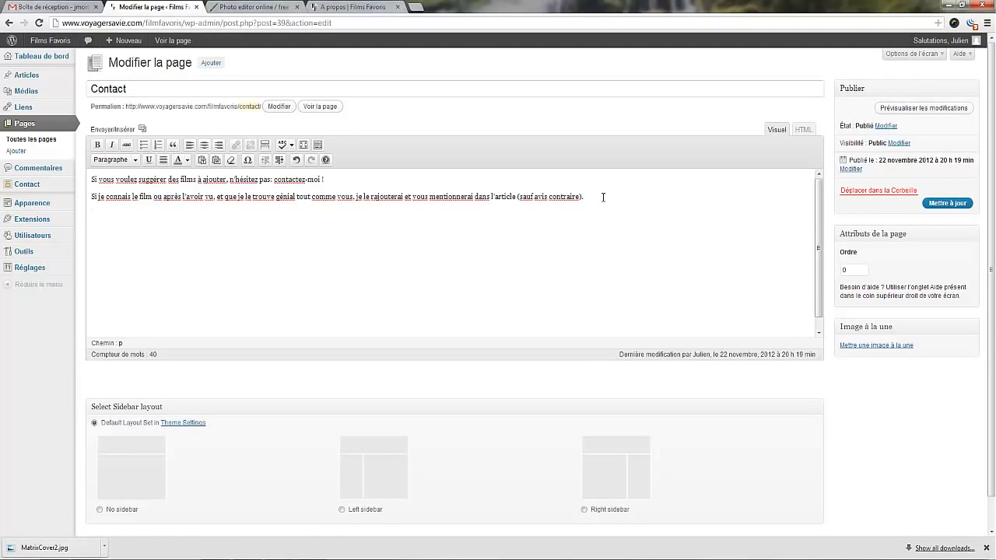
{"action": "key", "text": "ctrl+v"}
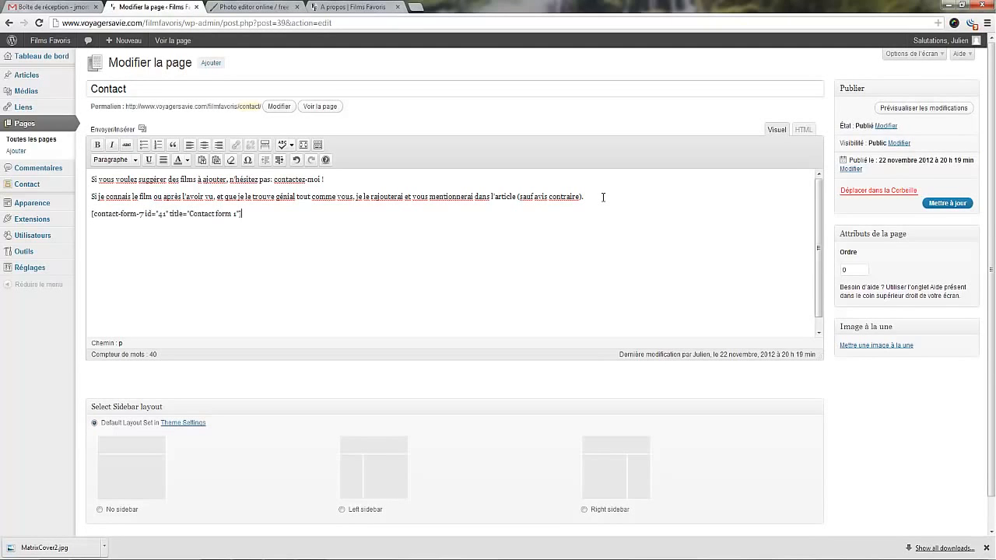
{"action": "left_click", "coordinate": [945, 204]}
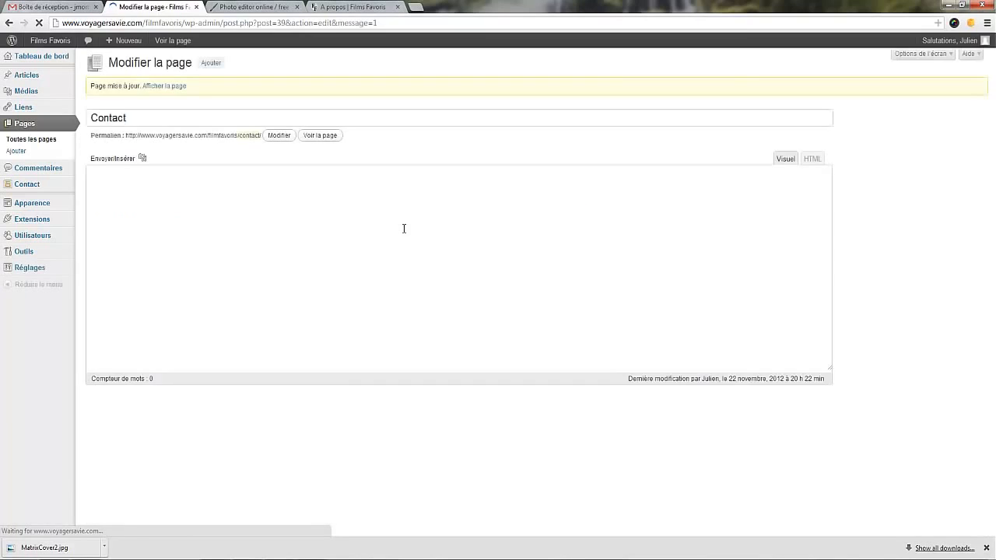
View the published Contact page and examine the form's name, email, subject and message fields.
{"action": "left_click", "coordinate": [161, 87]}
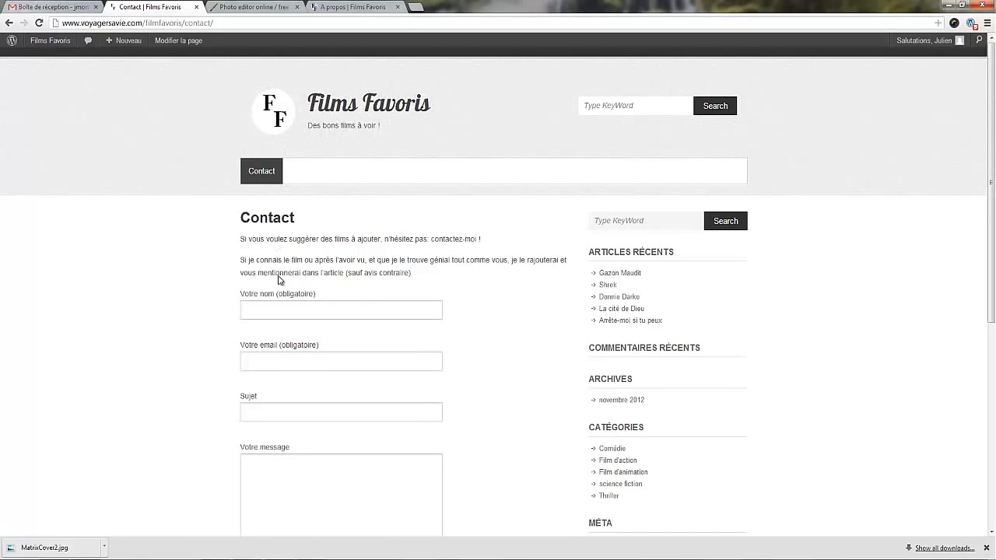
{"action": "left_click", "coordinate": [277, 309]}
{"action": "scroll", "coordinate": [277, 309], "scroll_direction": "down", "scroll_amount": 2}
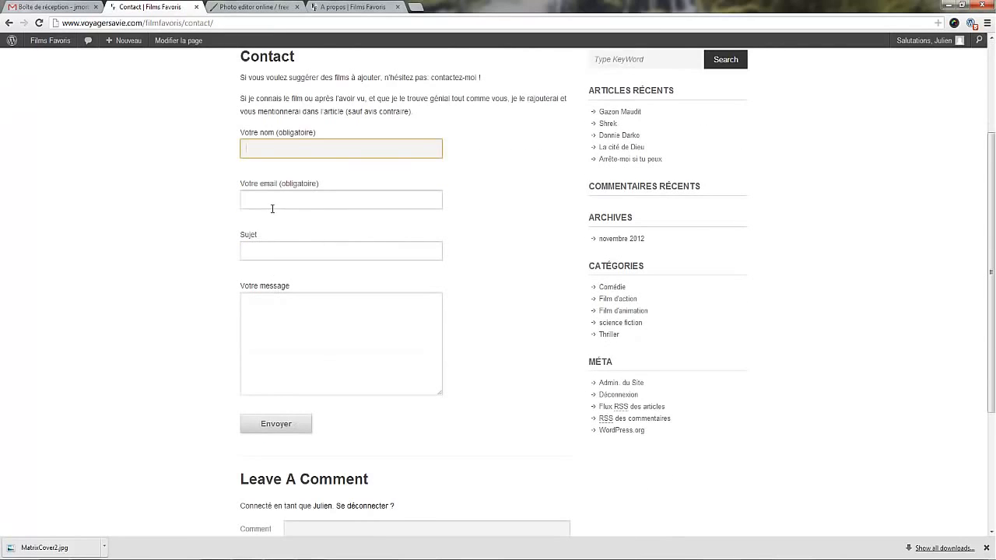
{"action": "left_click", "coordinate": [272, 206]}
{"action": "left_click", "coordinate": [280, 256]}
{"action": "left_click", "coordinate": [291, 321]}
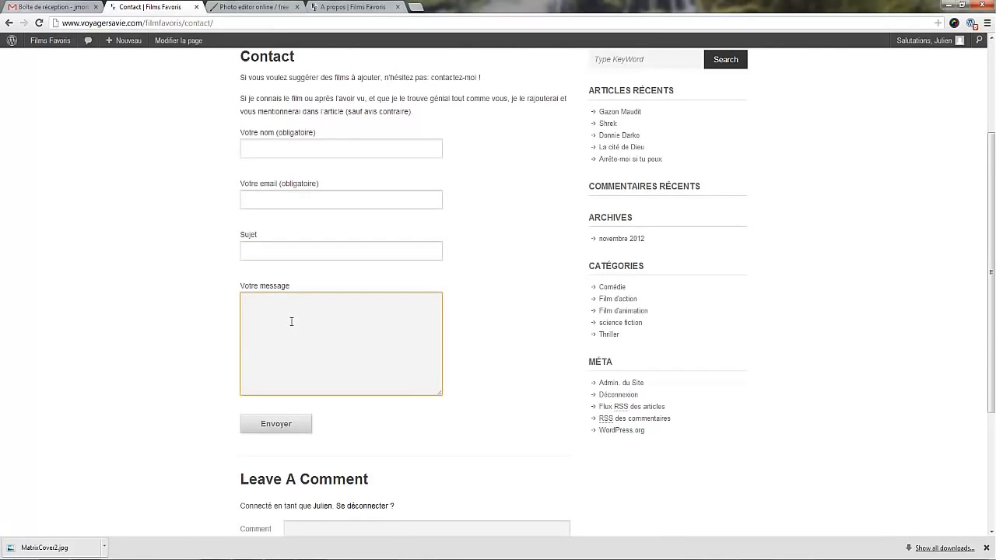
{"action": "left_click", "coordinate": [296, 204]}
Fill in the sender's first name and email, the subject "Hello" and a message beginning "Juste pour dire", and send the form.
{"action": "left_click", "coordinate": [285, 148]}
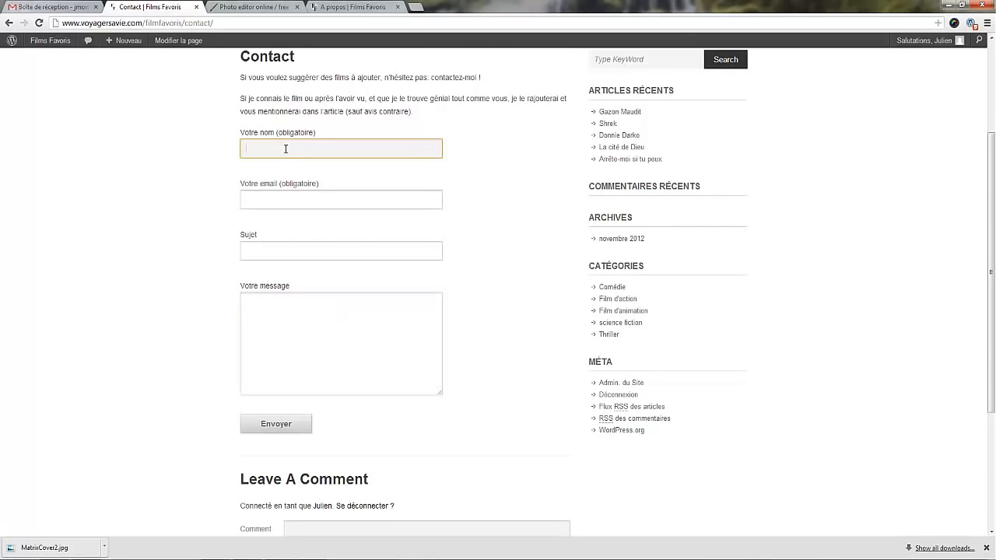
{"action": "type", "text": "Julien"}
{"action": "key", "text": "Tab"}
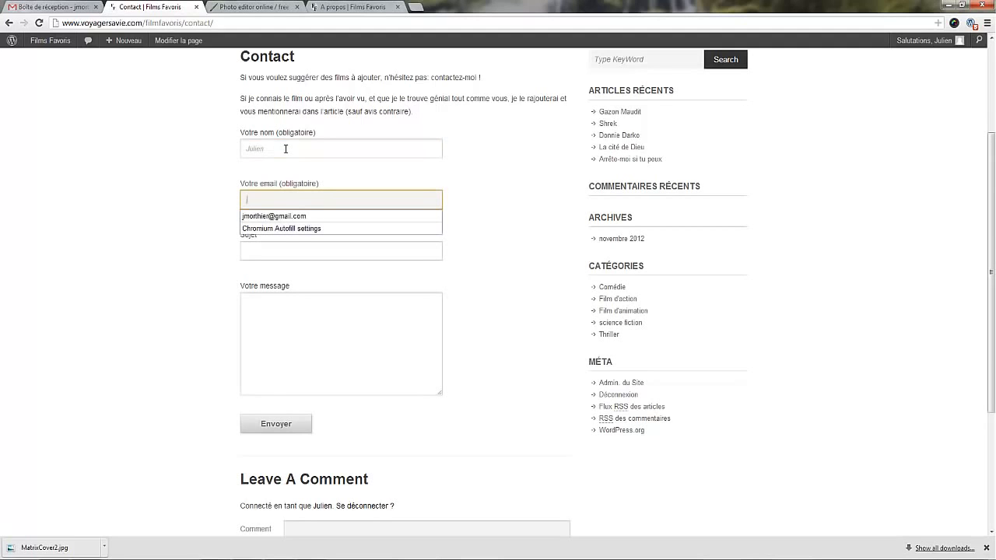
{"action": "left_click", "coordinate": [299, 217]}
{"action": "left_click_drag", "start_coordinate": [327, 251], "coordinate": [121, 238]}
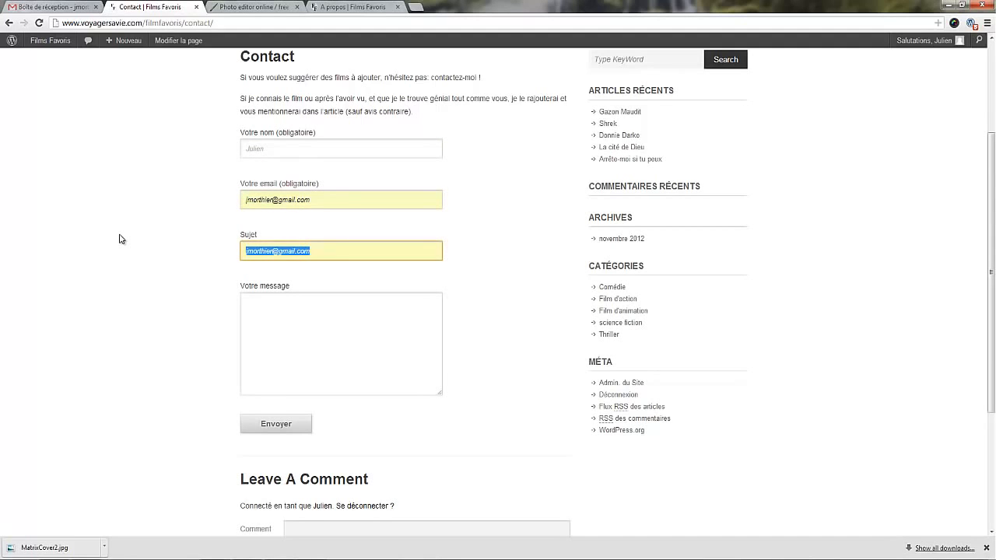
{"action": "key", "text": "BackSpace"}
{"action": "key", "text": "Tab"}
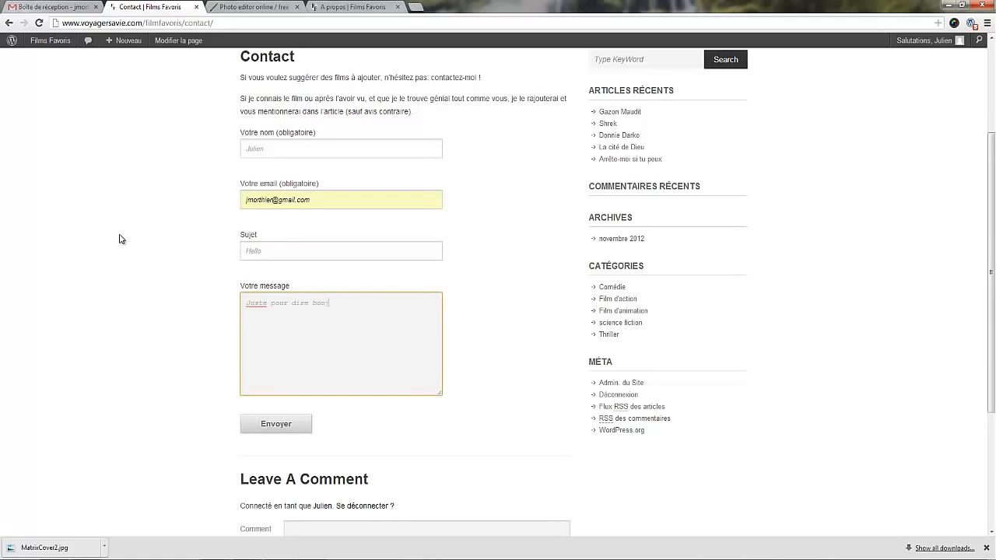
{"action": "left_click", "coordinate": [283, 427]}
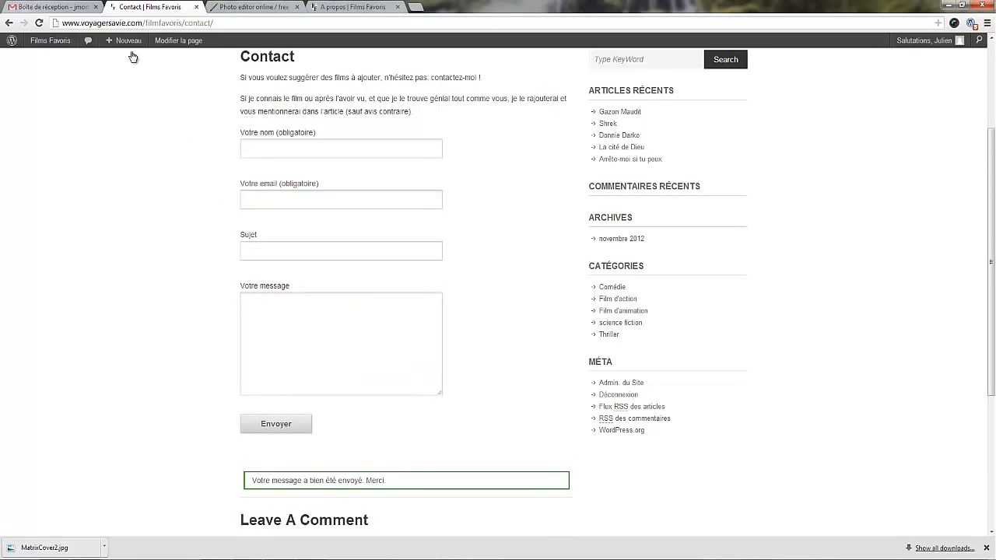
Switch to the Gmail inbox, open the "Hello" message sent through the contact form, and delete it.
{"action": "left_click", "coordinate": [68, 7]}
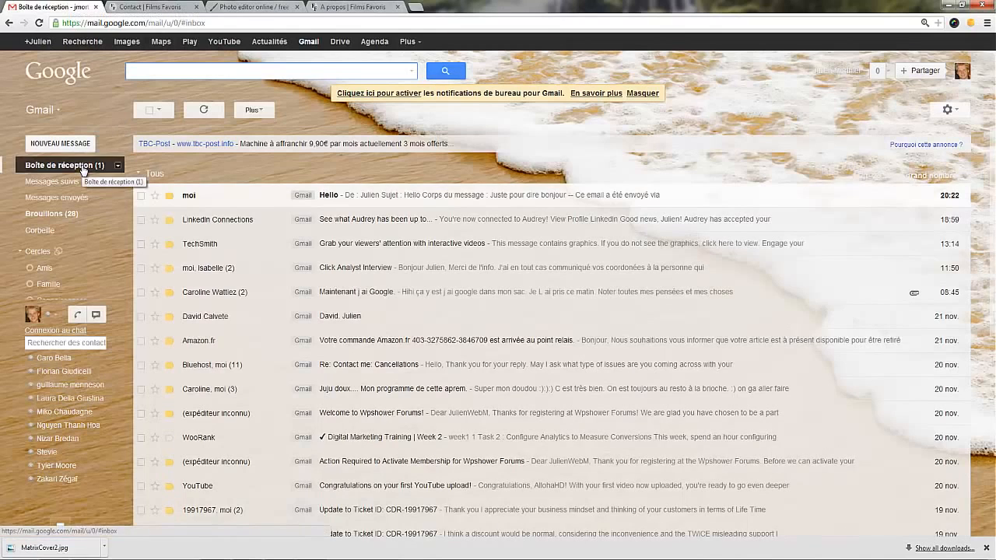
{"action": "left_click", "coordinate": [201, 200]}
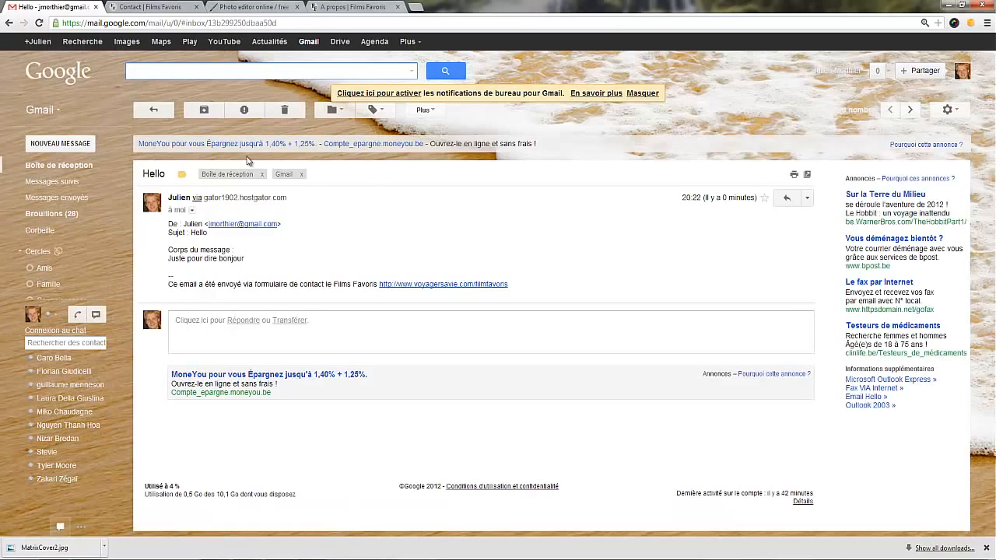
{"action": "left_click", "coordinate": [284, 110]}
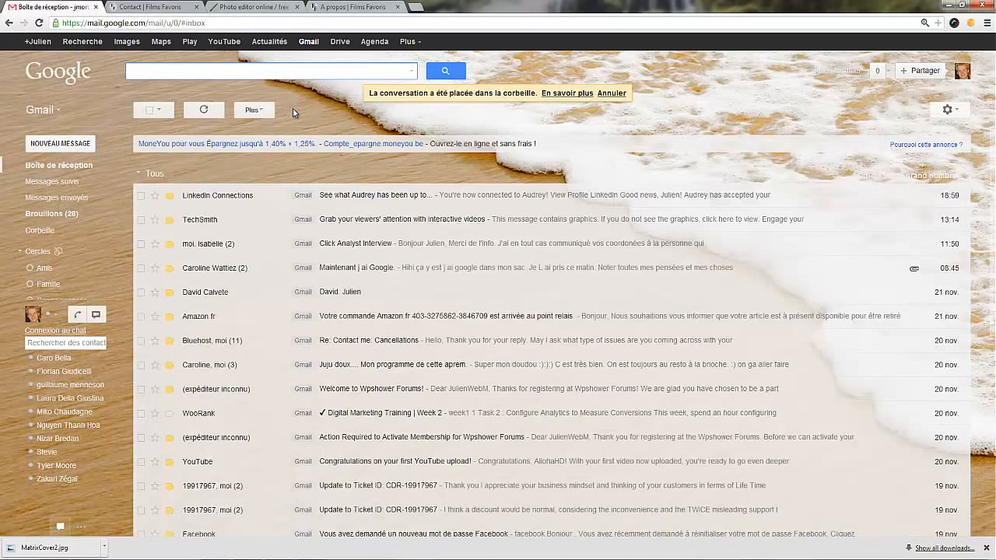
Return to the Films Favoris site's dashboard and add a new page titled "A propos".
{"action": "left_click", "coordinate": [147, 9]}
{"action": "scroll", "coordinate": [200, 218], "scroll_direction": "up", "scroll_amount": 3}
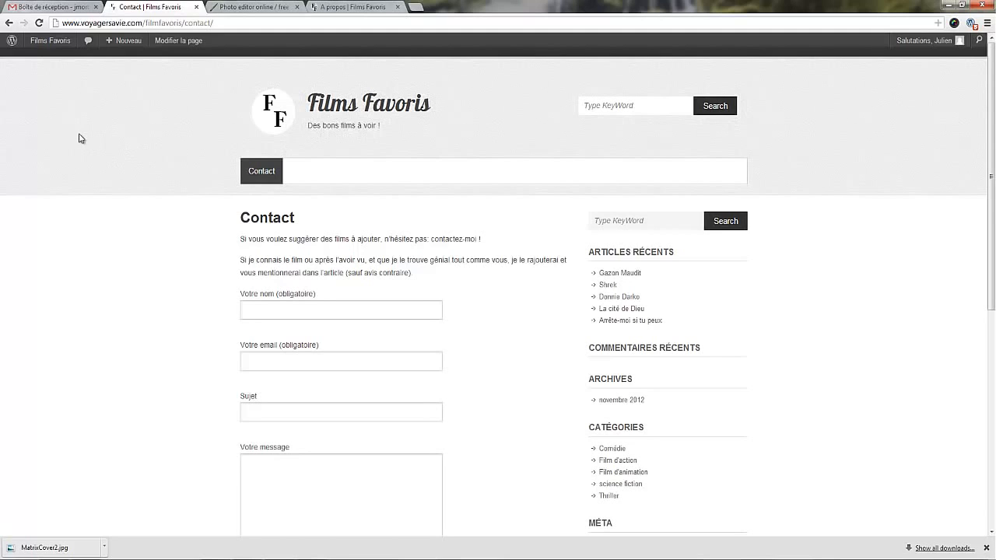
{"action": "left_click", "coordinate": [61, 45]}
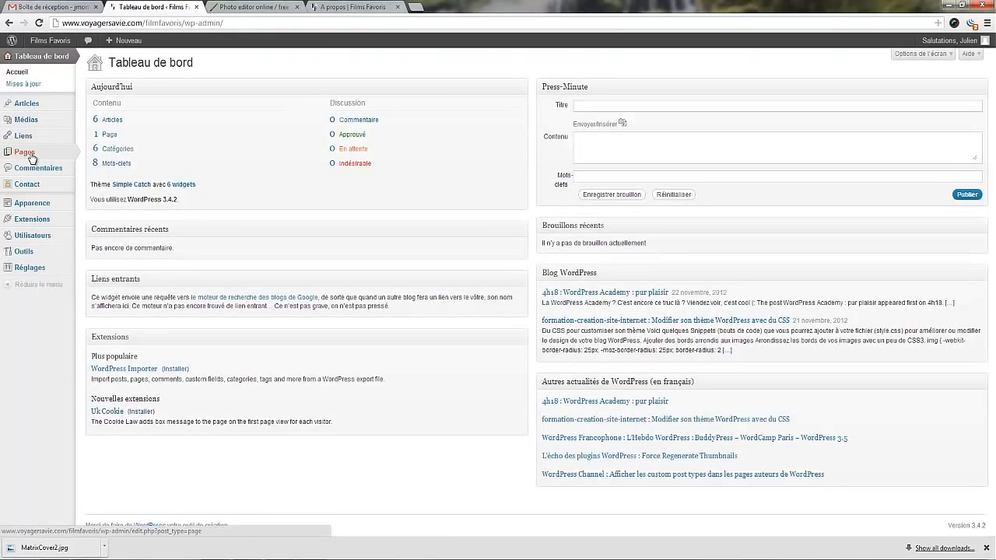
{"action": "mouse_move", "coordinate": [33, 159]}
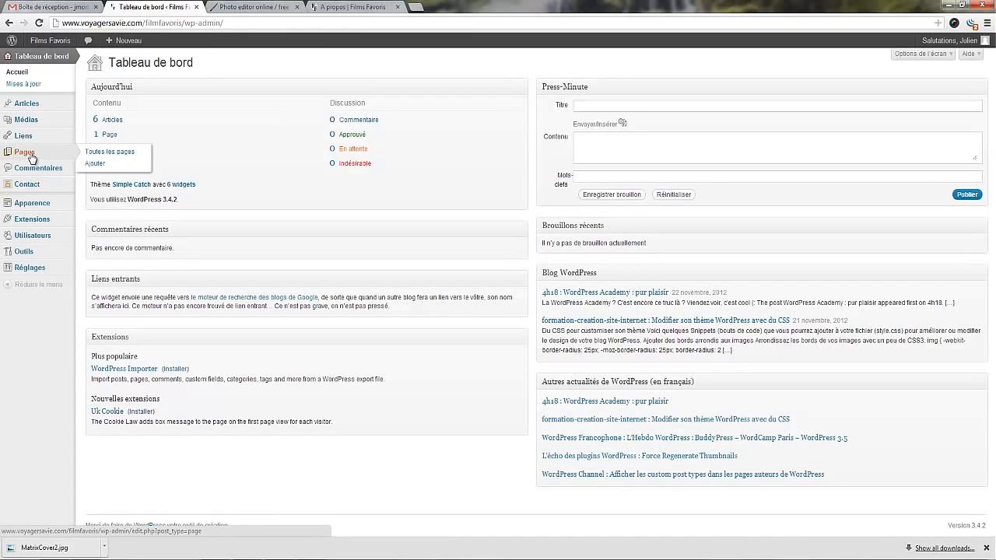
{"action": "left_click", "coordinate": [95, 164]}
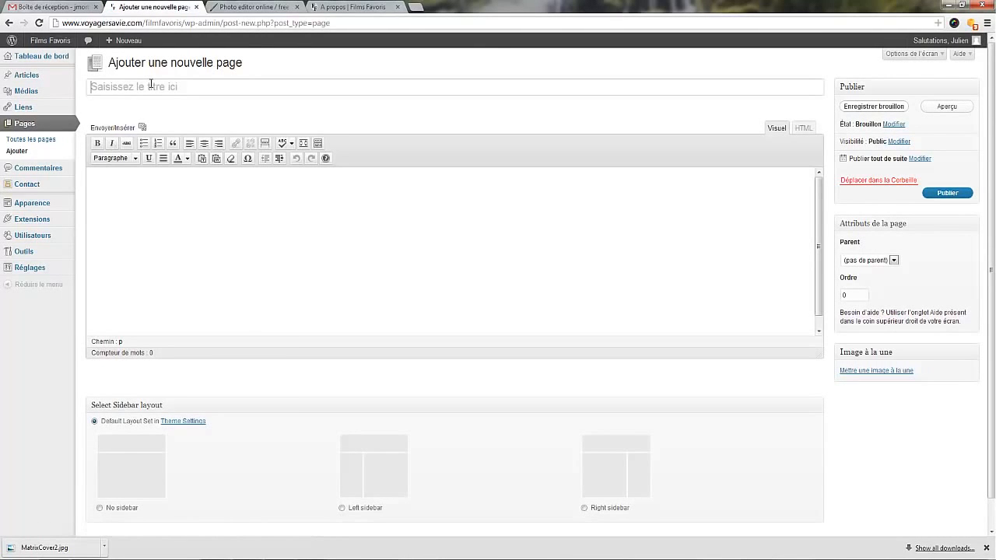
{"action": "left_click", "coordinate": [151, 84]}
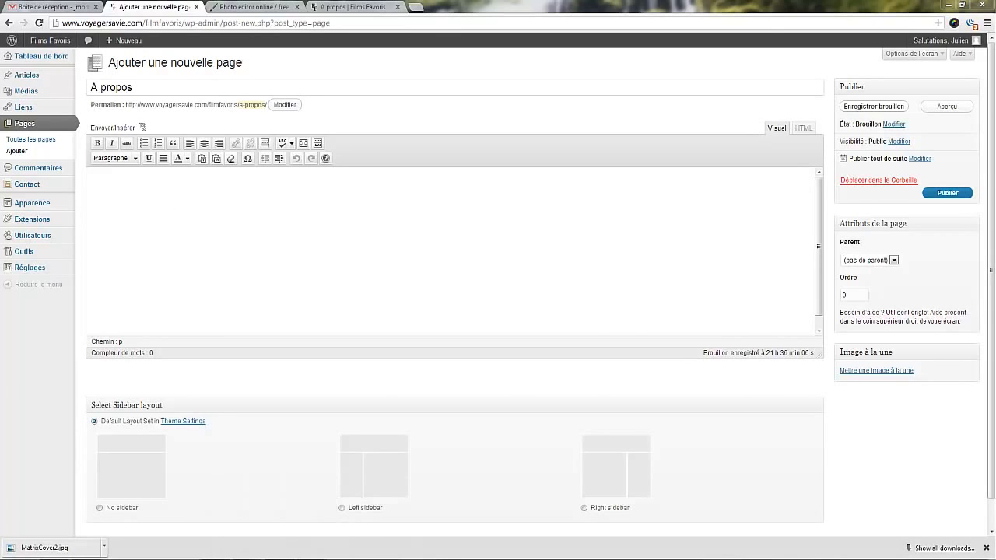
Switch to the Word document and copy the A propos text from "Pourquoi ai-je créé ce site ?" through the "Qui suis-je ?" paragraph, without the photo placeholder.
{"action": "key", "text": "alt+Tab"}
{"action": "scroll", "coordinate": [631, 390], "scroll_direction": "down", "scroll_amount": 1}
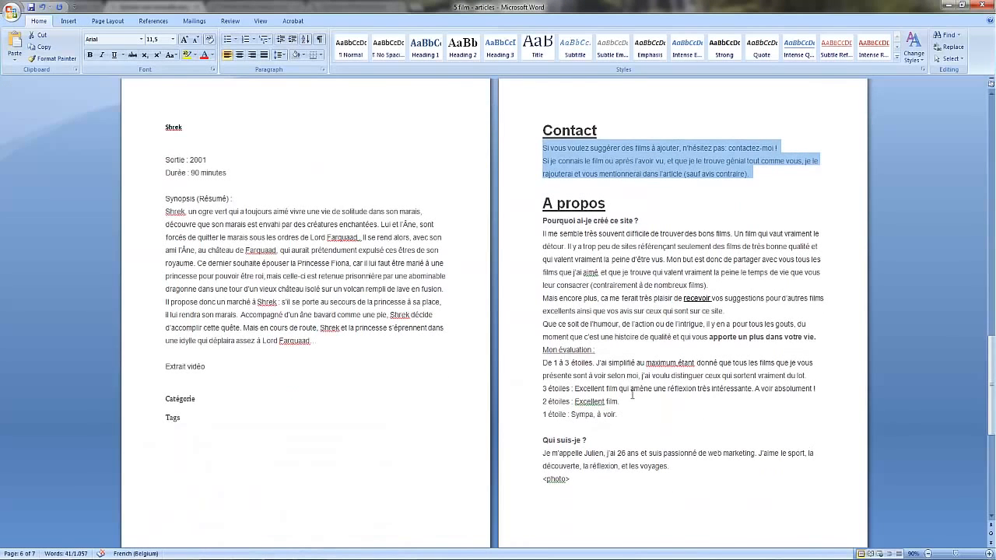
{"action": "scroll", "coordinate": [604, 482], "scroll_direction": "down", "scroll_amount": 1}
{"action": "left_click_drag", "start_coordinate": [603, 477], "coordinate": [554, 404]}
{"action": "left_click", "coordinate": [670, 442]}
{"action": "left_click_drag", "start_coordinate": [671, 443], "coordinate": [513, 199]}
{"action": "key", "text": "ctrl+c"}
{"action": "key", "text": "alt+Tab"}
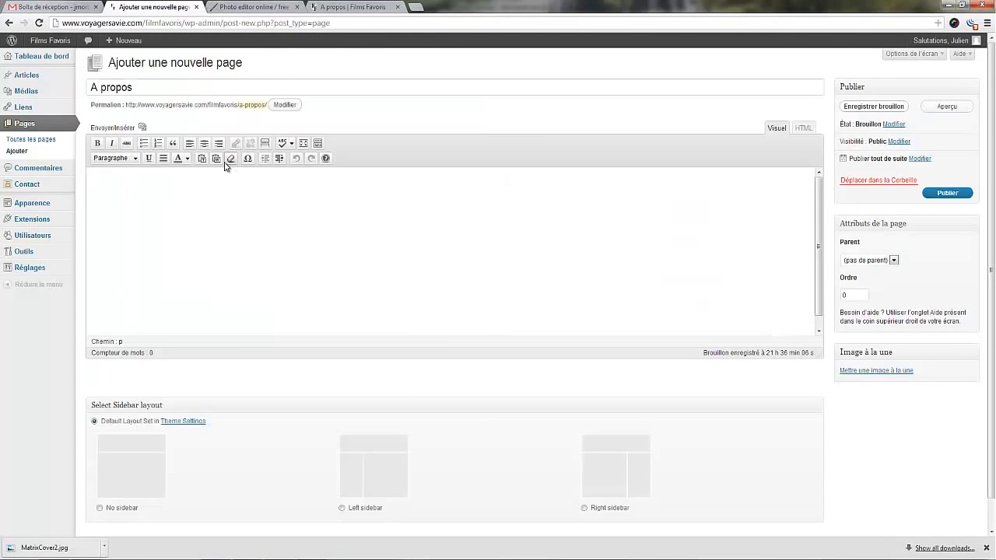
Insert the copied text into the body of the A propos page using the paste-from-Word function.
{"action": "left_click", "coordinate": [217, 159]}
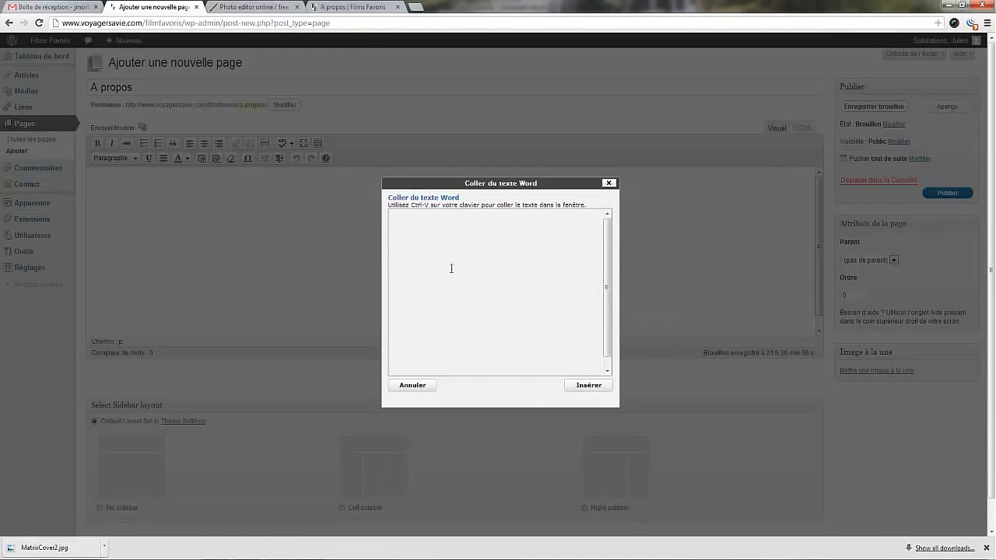
{"action": "key", "text": "ctrl+v"}
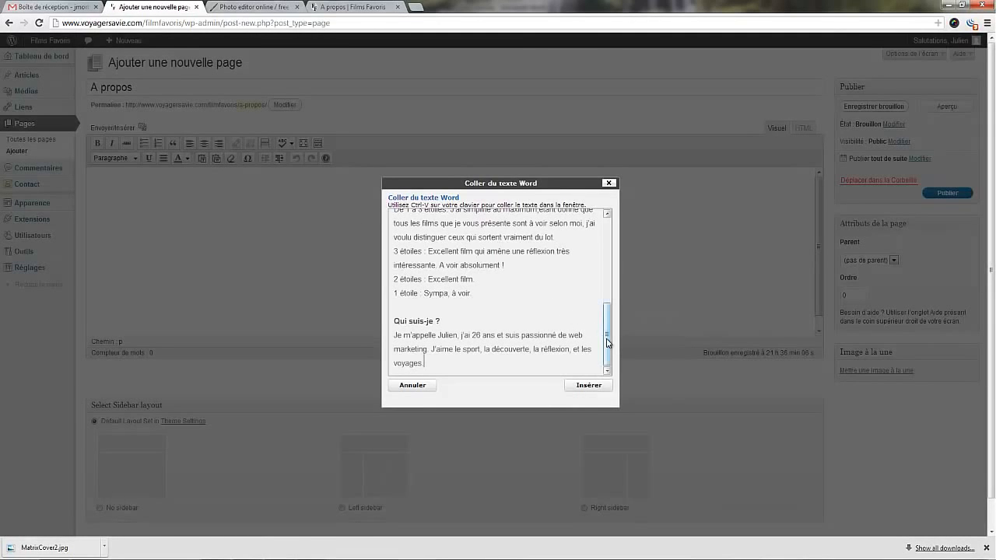
{"action": "scroll", "coordinate": [604, 349], "scroll_direction": "up", "scroll_amount": 10}
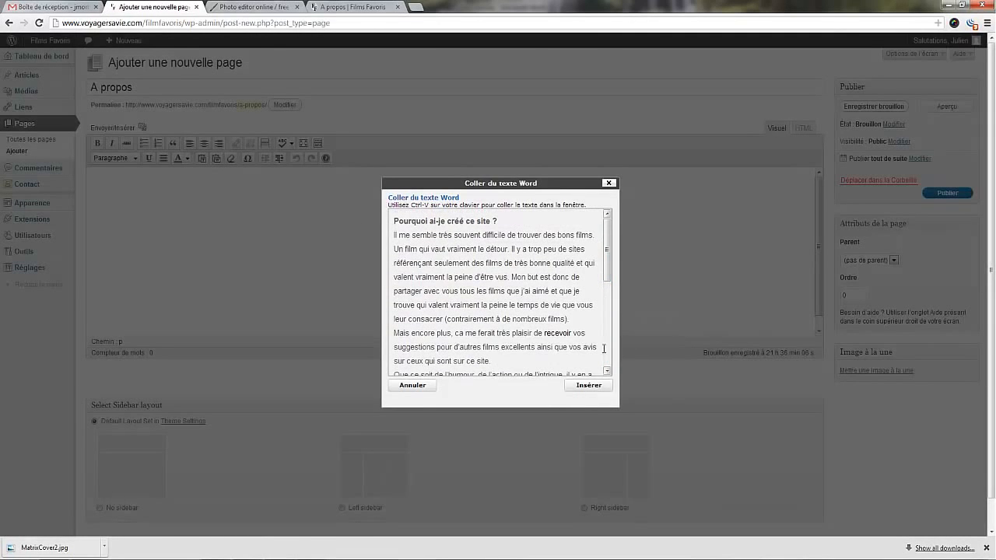
{"action": "left_click", "coordinate": [589, 386]}
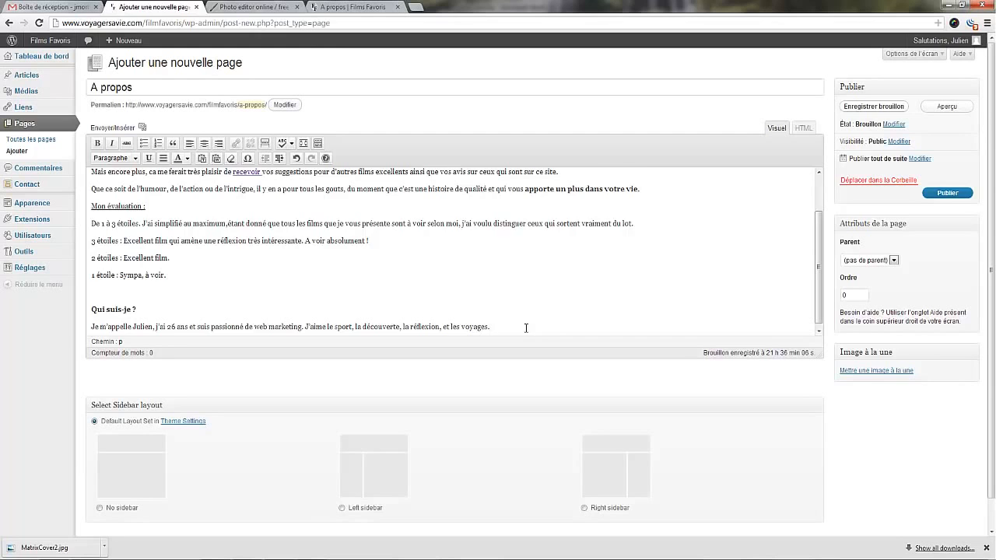
Add a new line after the last paragraph of the A propos text and start adding a media file.
{"action": "key", "text": "Return"}
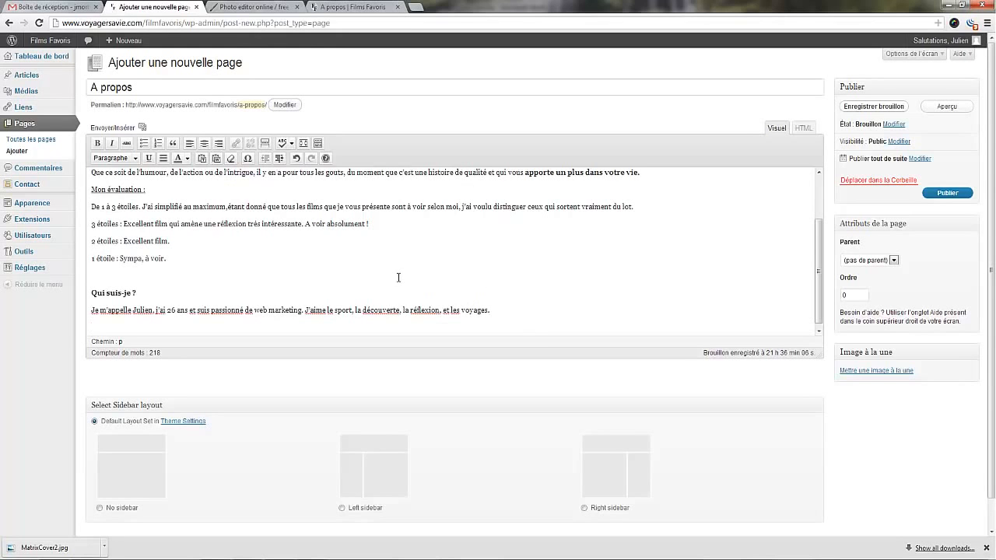
{"action": "scroll", "coordinate": [398, 278], "scroll_direction": "down", "scroll_amount": 1}
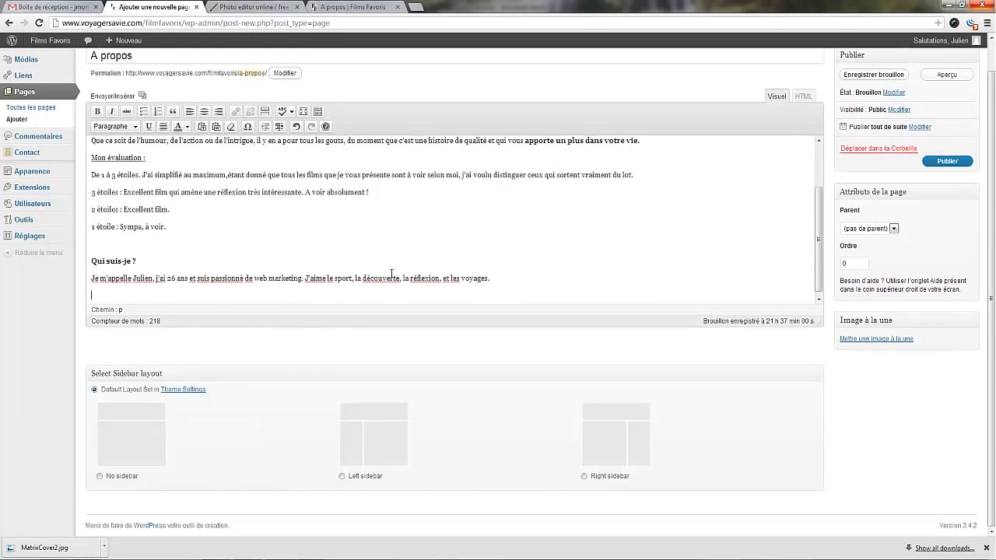
{"action": "left_click", "coordinate": [122, 96]}
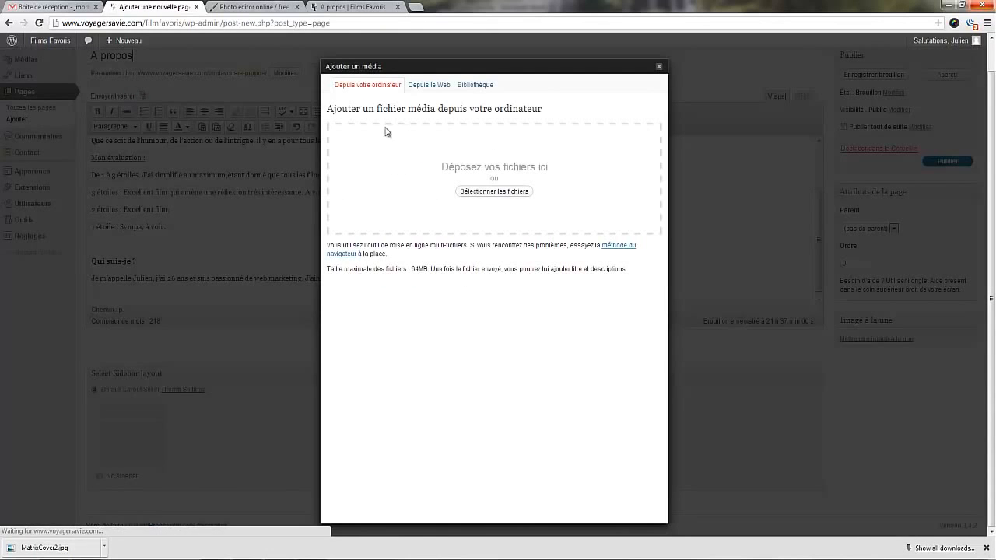
Examine the three media sources: the computer's Films Favoris folder, a web address, and the site's media library.
{"action": "left_click", "coordinate": [471, 193]}
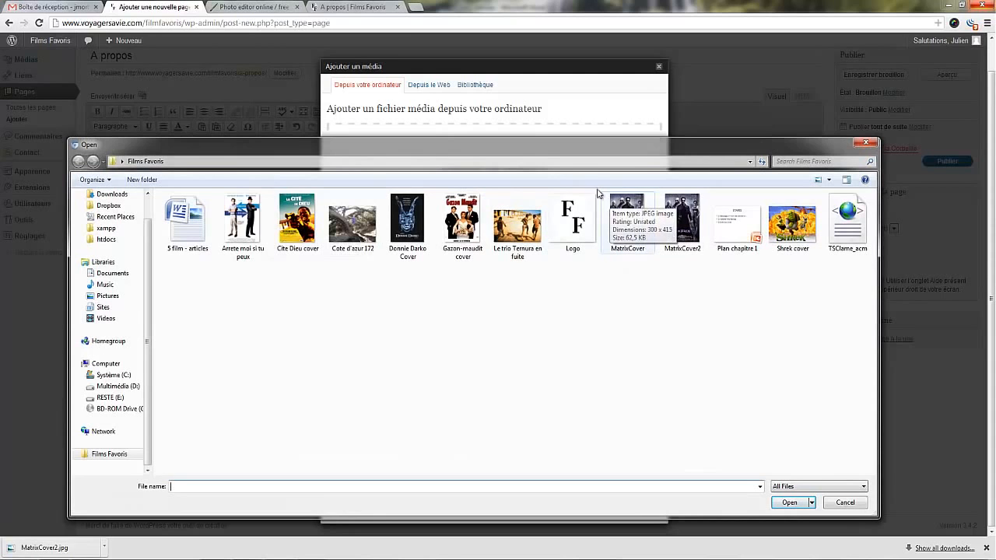
{"action": "left_click", "coordinate": [865, 143]}
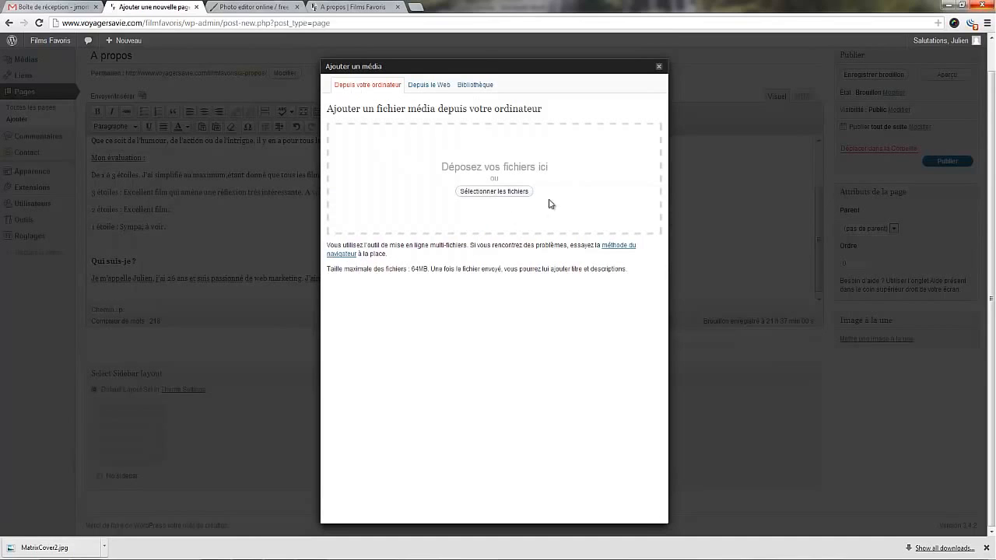
{"action": "left_click", "coordinate": [427, 87]}
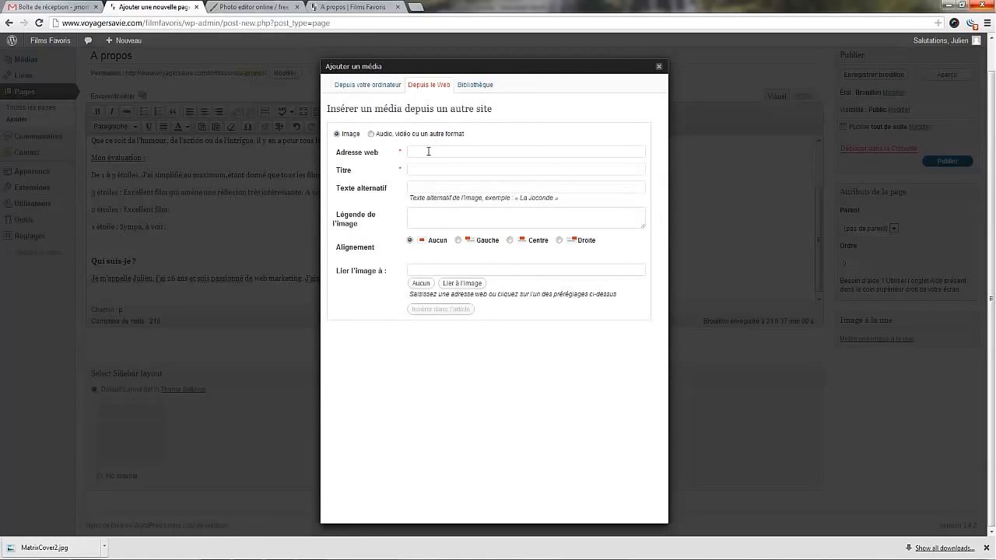
{"action": "left_click", "coordinate": [420, 152]}
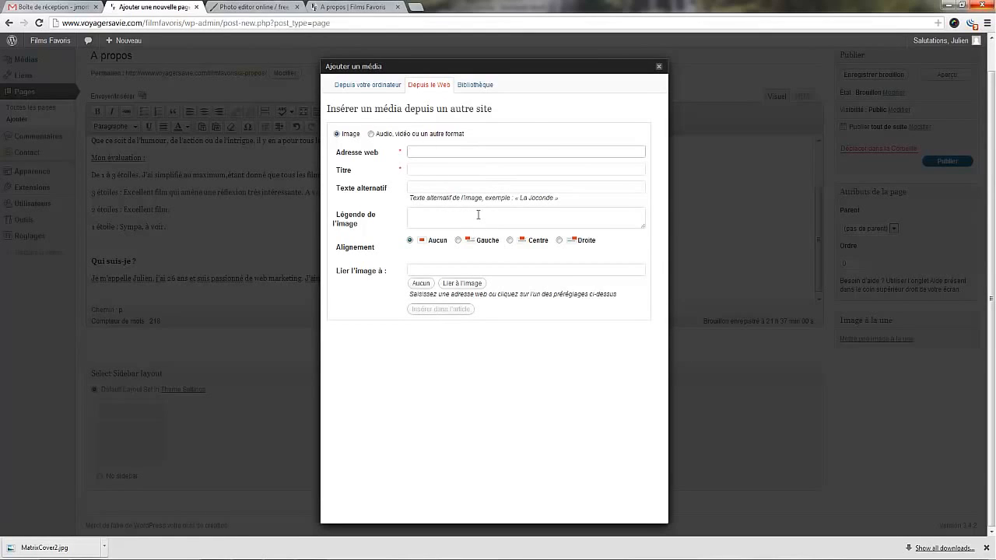
{"action": "left_click", "coordinate": [474, 85]}
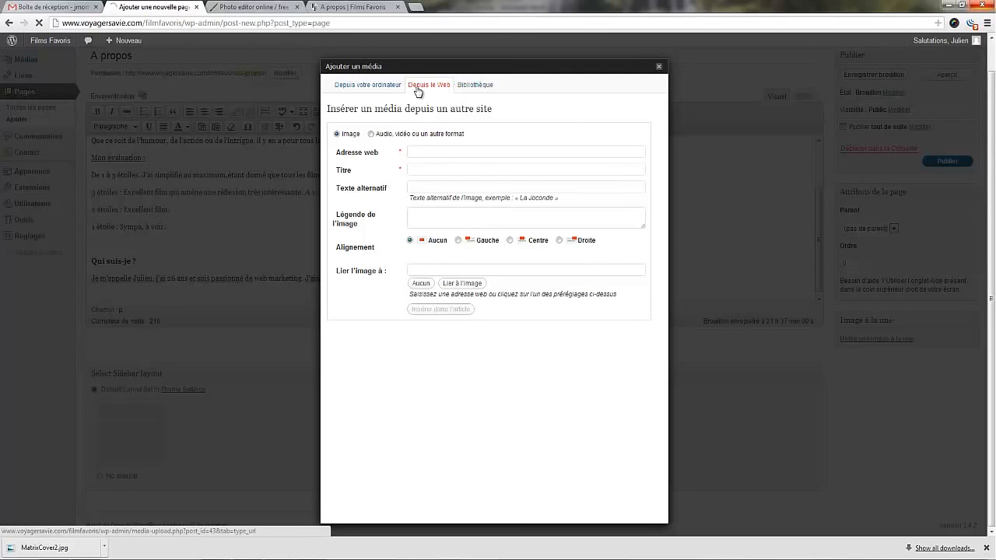
{"action": "left_click", "coordinate": [362, 88]}
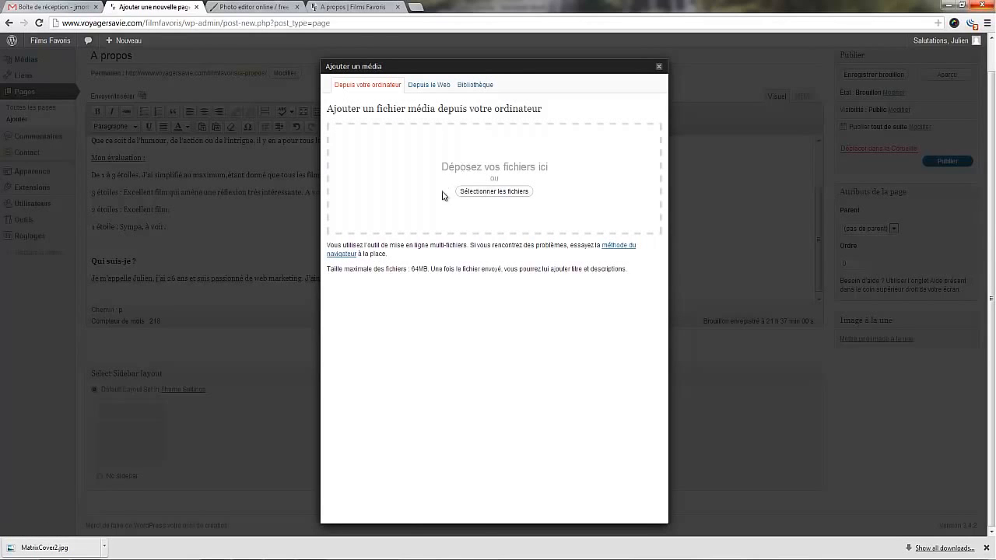
Find the photo "Cote d'azur 172" in the Films Favoris folder and rename the file to the site owner's first name.
{"action": "left_click", "coordinate": [510, 192]}
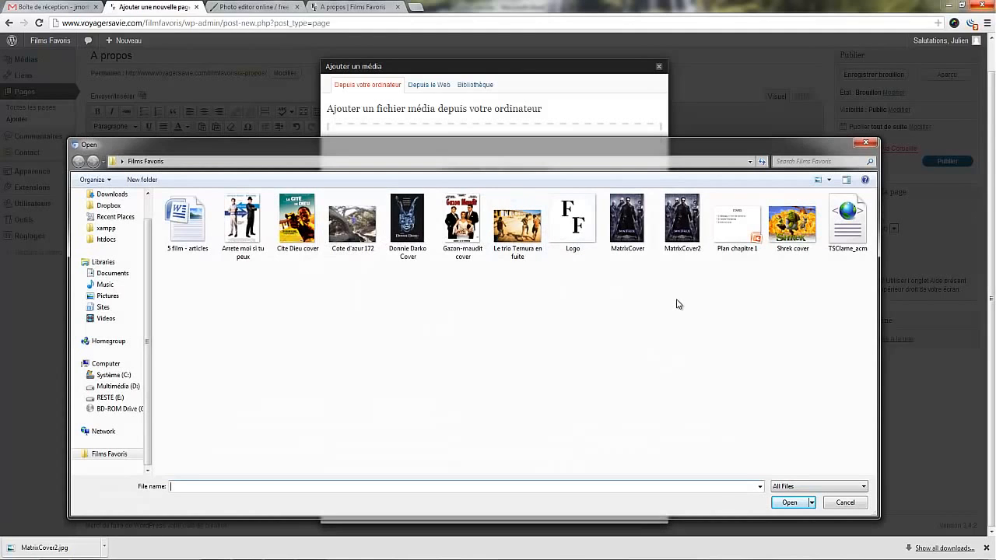
{"action": "left_click", "coordinate": [353, 222]}
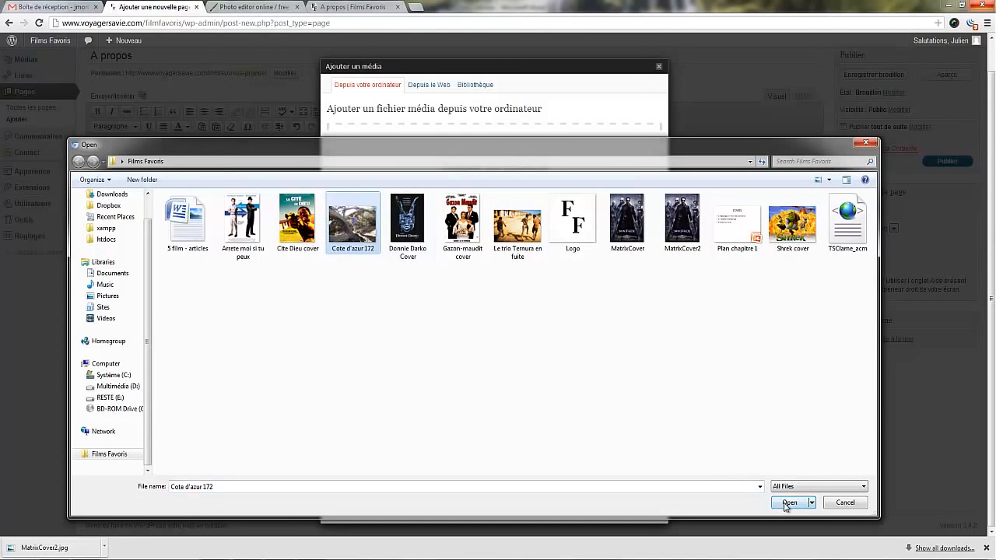
{"action": "key", "text": "F2"}
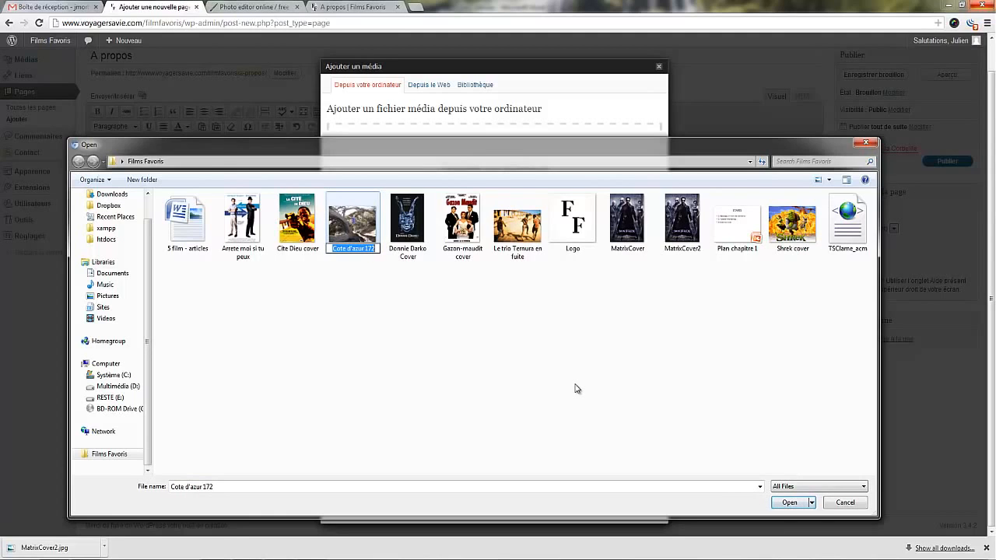
{"action": "type", "text": "Julien"}
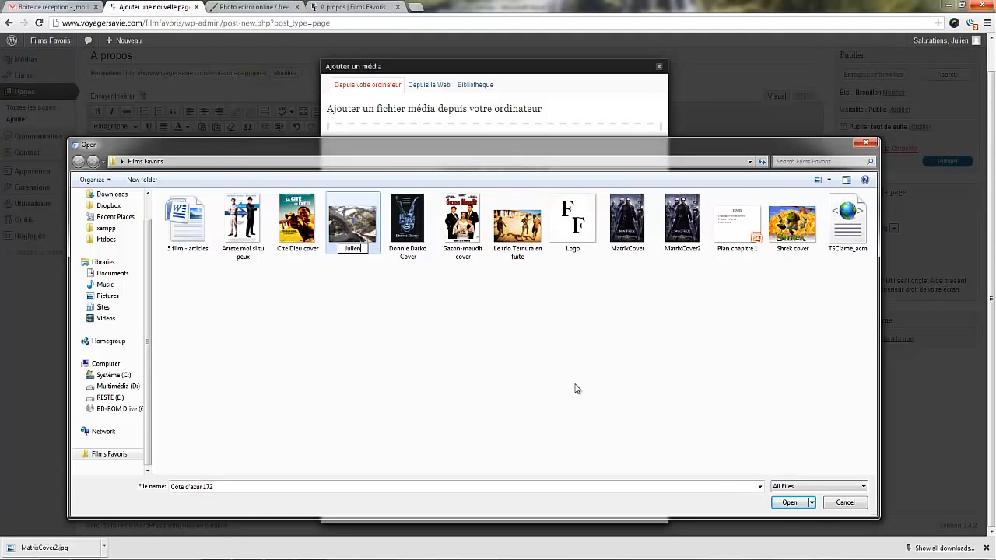
{"action": "left_click", "coordinate": [575, 388]}
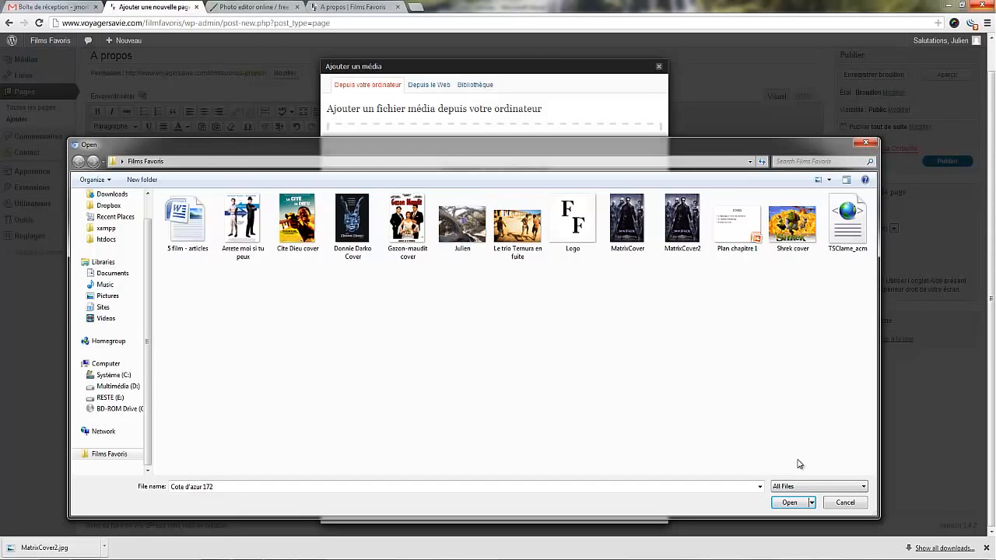
Upload the renamed photo from the Films Favoris folder to the site.
{"action": "left_click", "coordinate": [790, 503]}
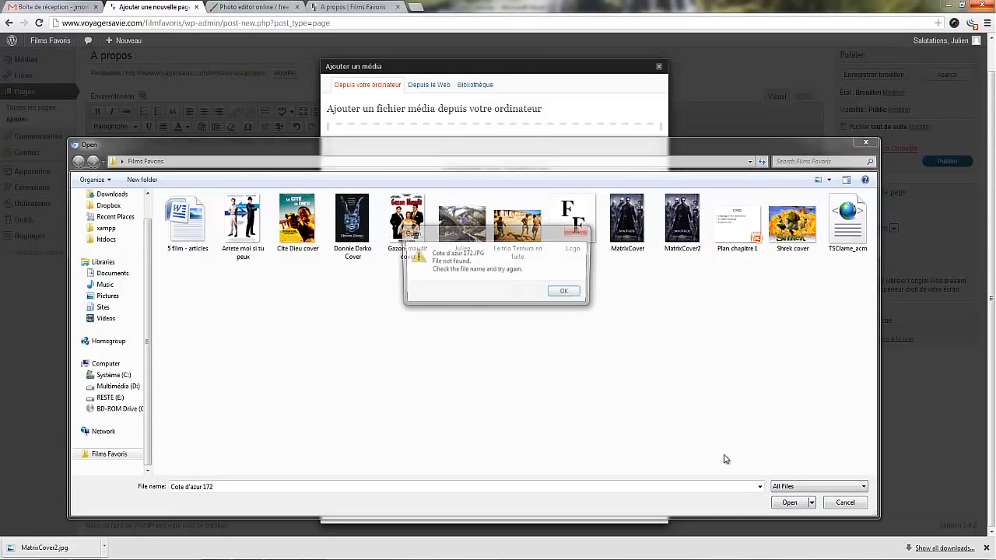
{"action": "left_click", "coordinate": [569, 296]}
{"action": "double_click", "coordinate": [483, 242]}
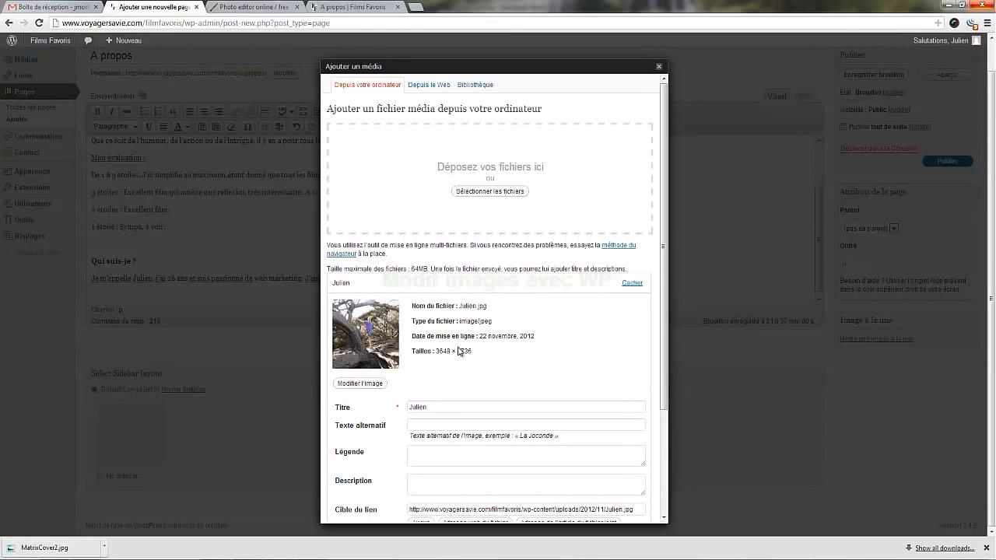
Open the uploaded photo for editing and mark a crop selection of about 2990 × 2070 around the man in the tree.
{"action": "scroll", "coordinate": [459, 351], "scroll_direction": "down", "scroll_amount": 3}
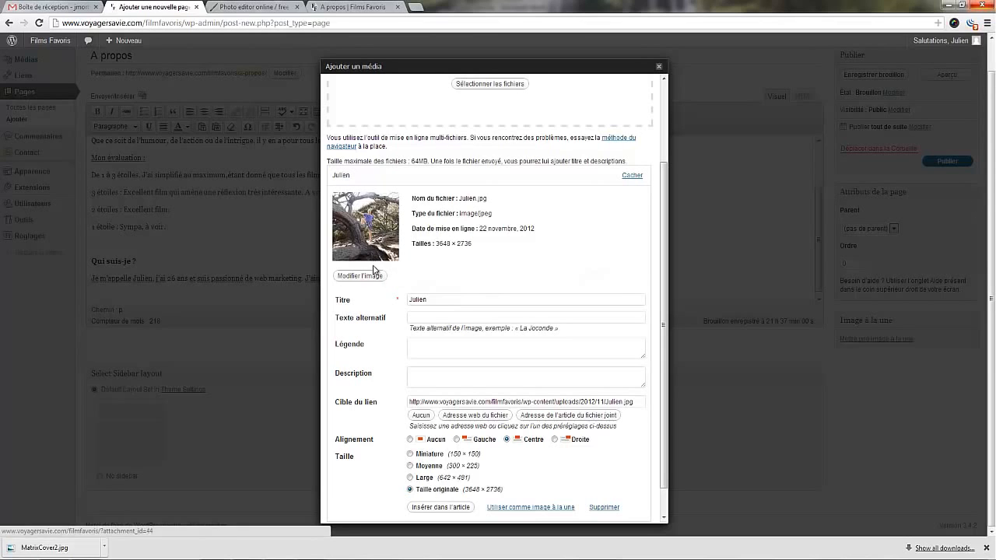
{"action": "left_click", "coordinate": [359, 277]}
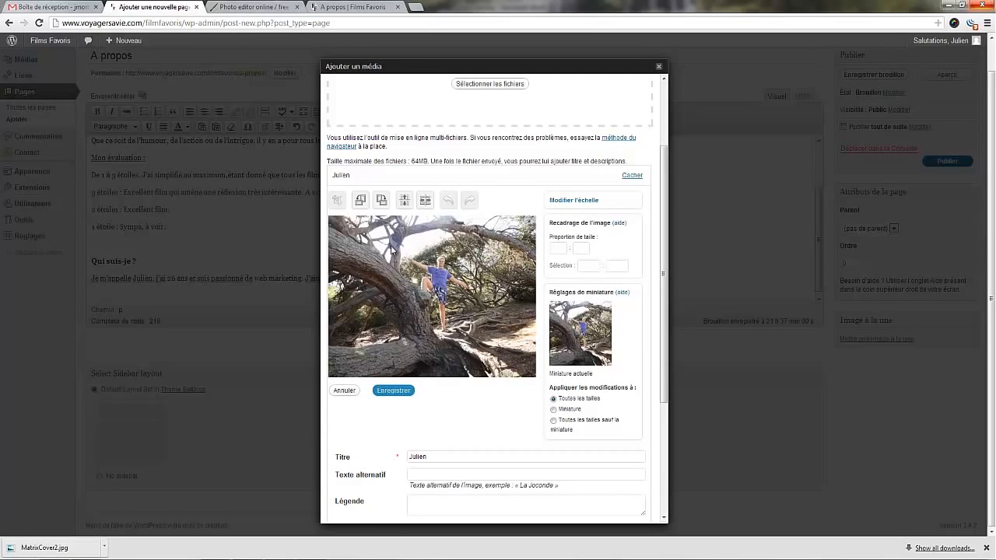
{"action": "left_click_drag", "start_coordinate": [352, 220], "coordinate": [522, 339]}
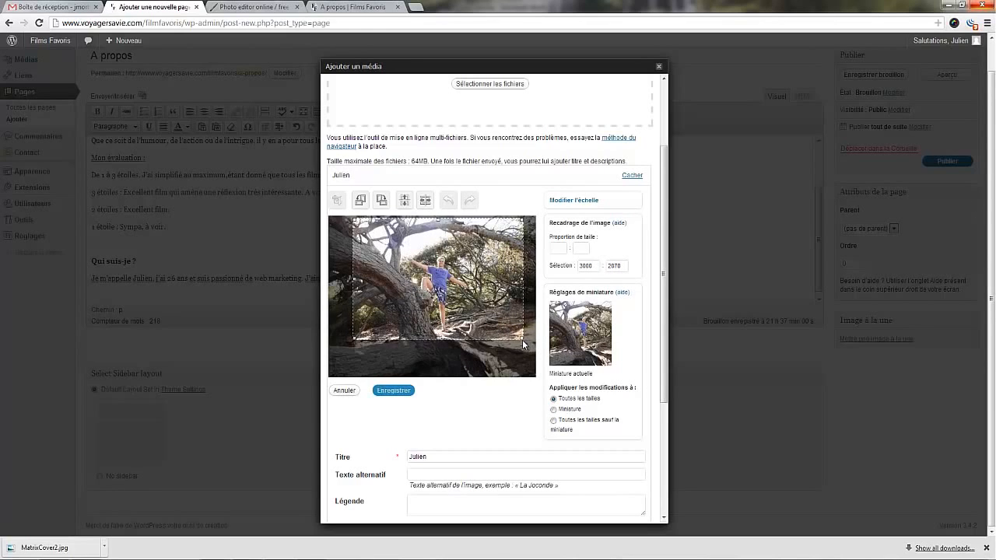
{"action": "double_click", "coordinate": [589, 266]}
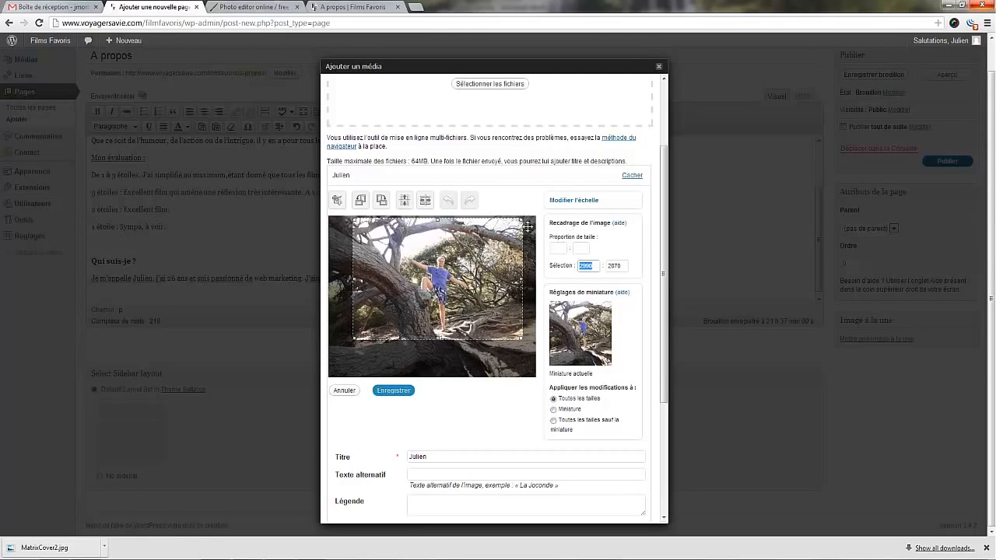
Scale the photo down to 1280 × 960 and apply the new size.
{"action": "left_click", "coordinate": [569, 206]}
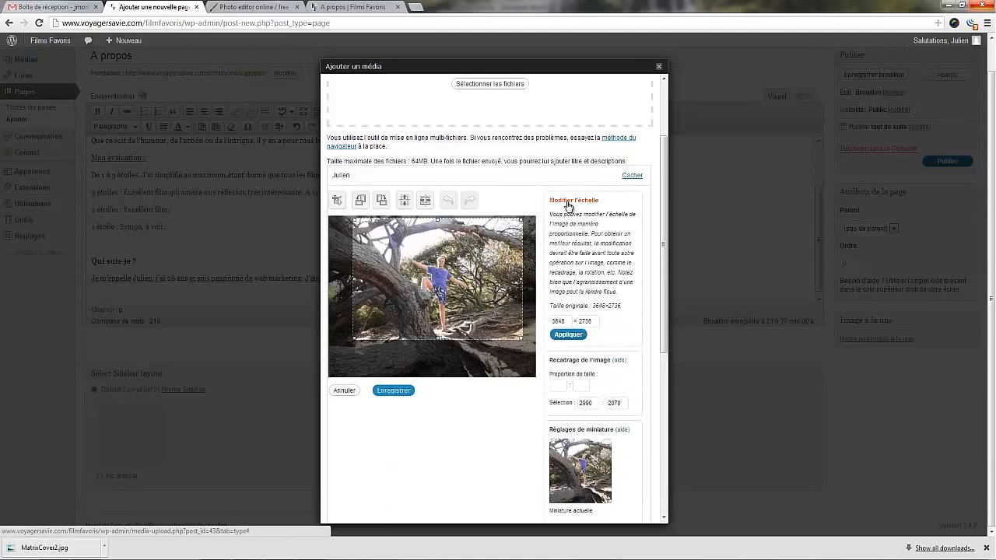
{"action": "left_click", "coordinate": [568, 320]}
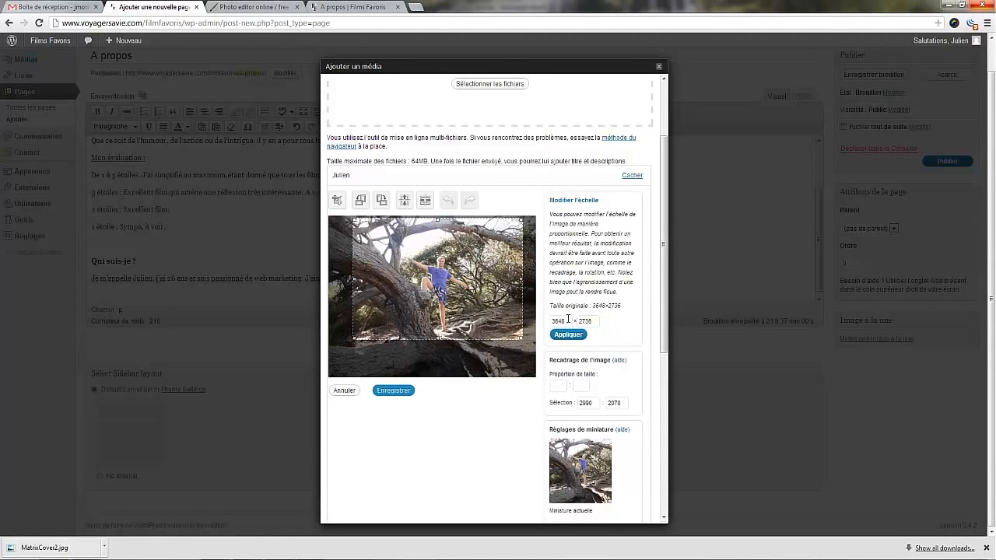
{"action": "double_click", "coordinate": [569, 320]}
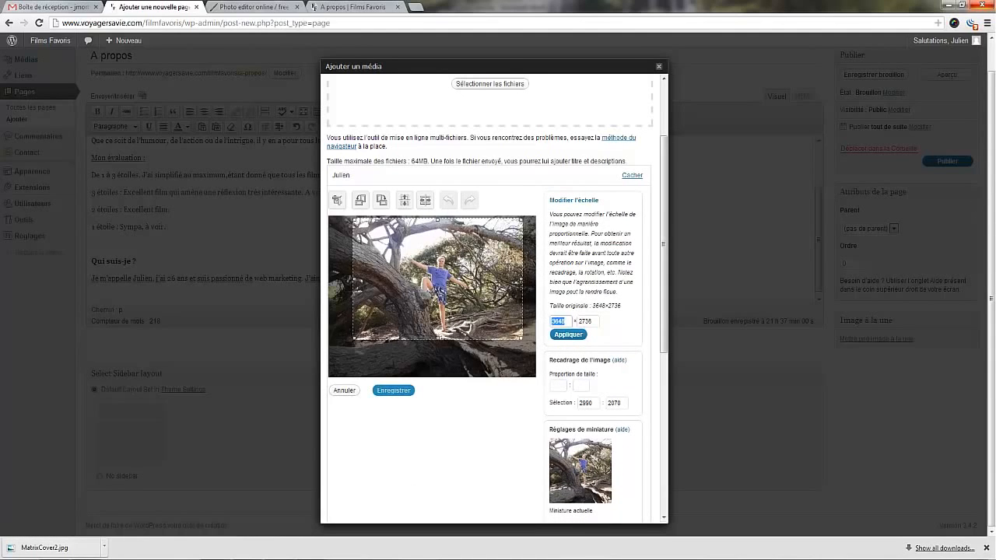
{"action": "type", "text": "12"}
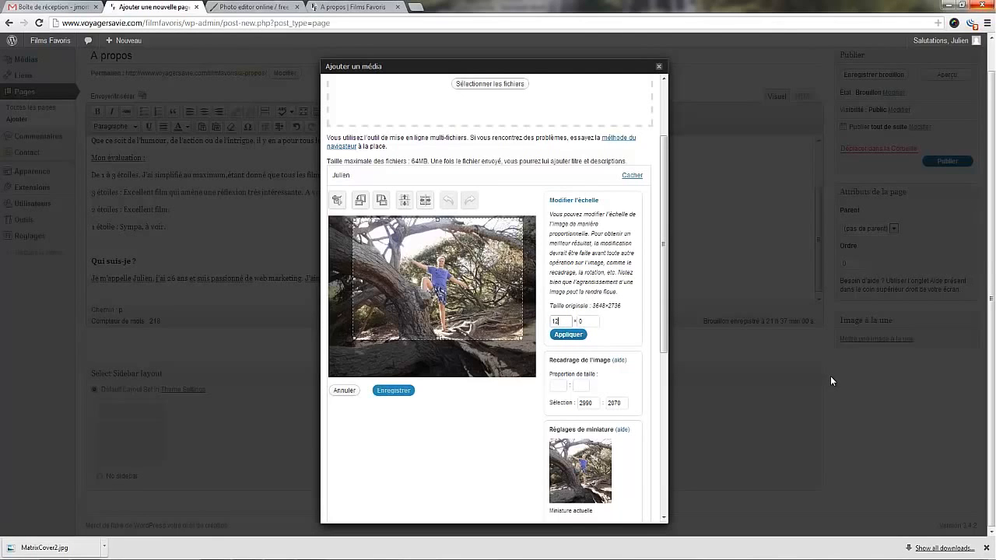
{"action": "type", "text": "80"}
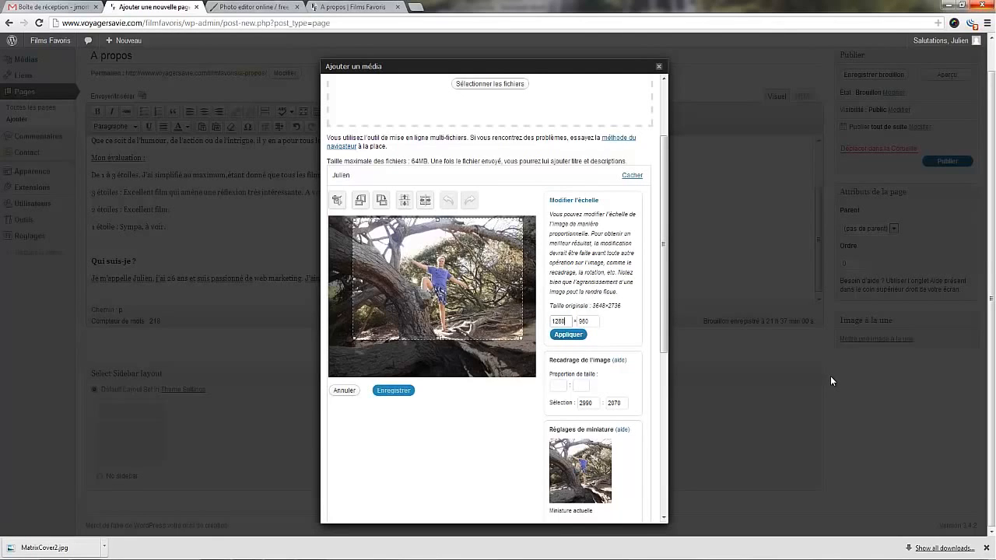
{"action": "left_click", "coordinate": [567, 335]}
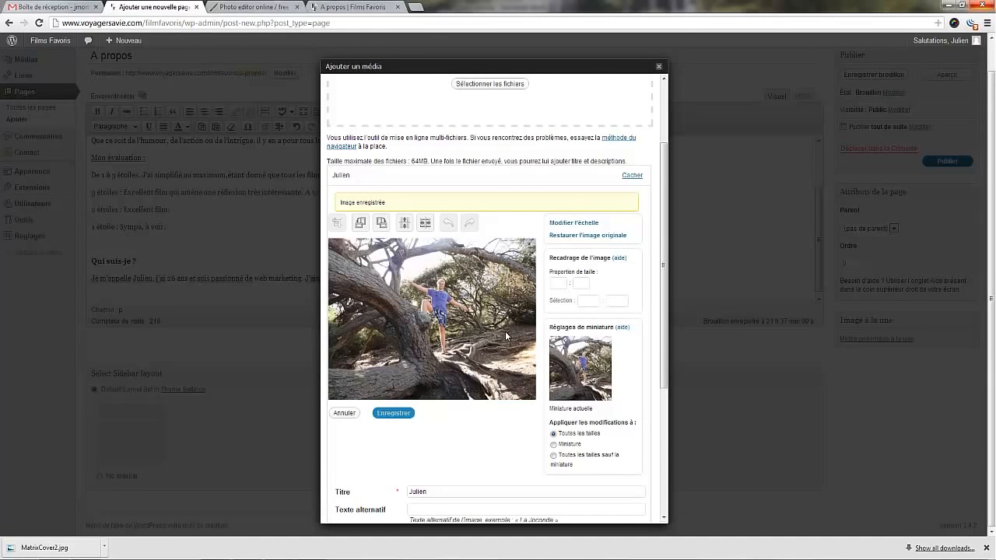
Crop the scaled photo to about 730 × 678 around the man and flip it horizontally.
{"action": "left_click_drag", "start_coordinate": [665, 294], "coordinate": [665, 344]}
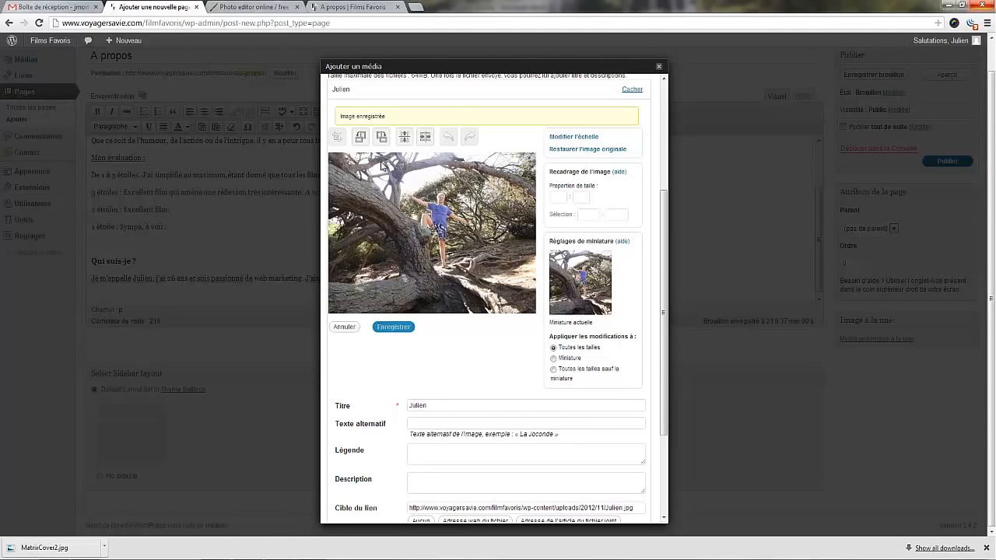
{"action": "left_click_drag", "start_coordinate": [381, 163], "coordinate": [499, 276]}
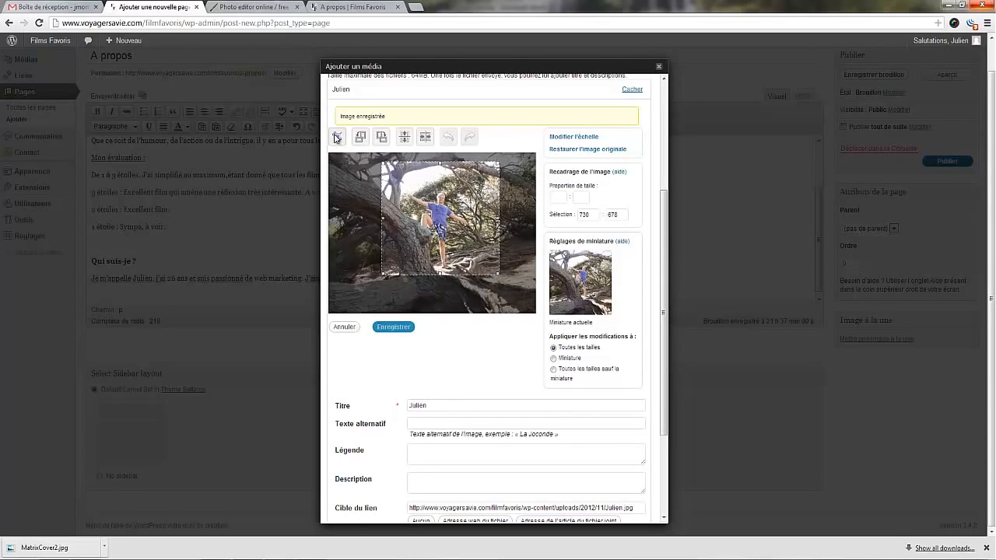
{"action": "left_click", "coordinate": [336, 138]}
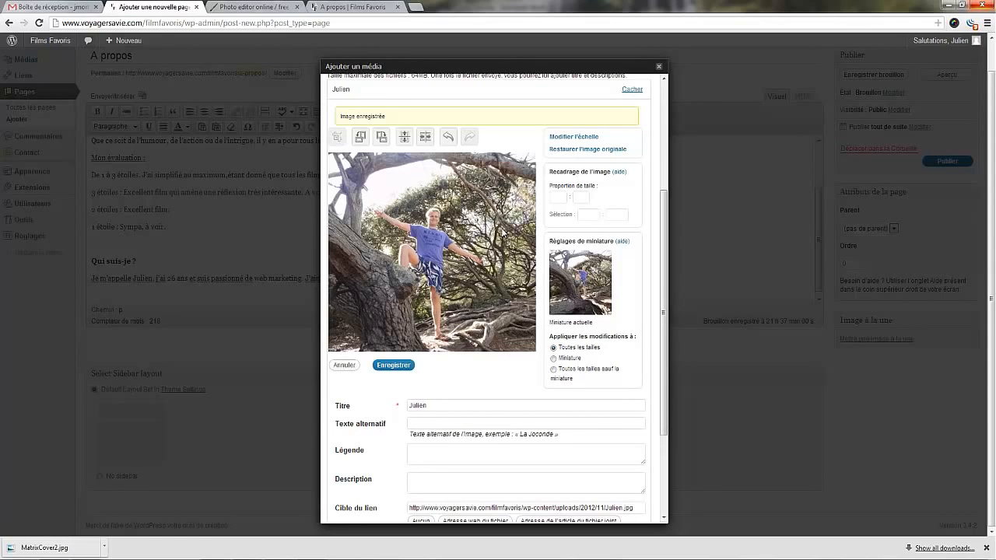
{"action": "left_click", "coordinate": [424, 142]}
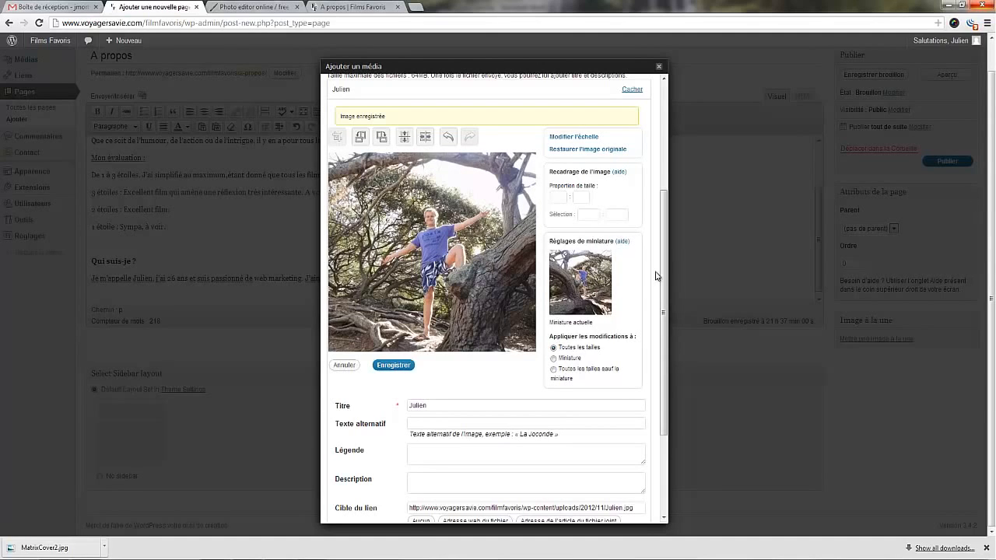
Insert the photo at its original size into the A propos page without saving the crop and flip.
{"action": "left_click_drag", "start_coordinate": [662, 299], "coordinate": [659, 265]}
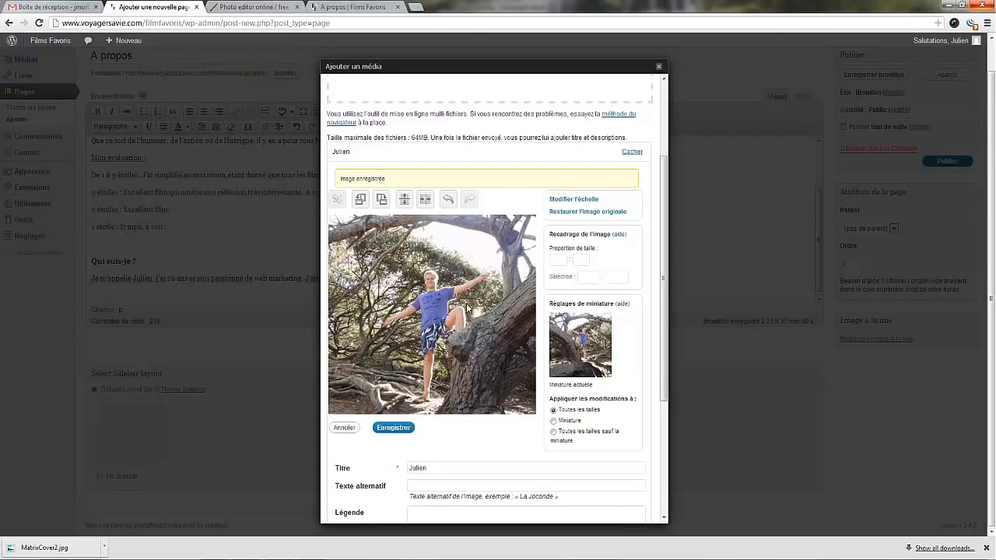
{"action": "left_click_drag", "start_coordinate": [665, 259], "coordinate": [657, 354]}
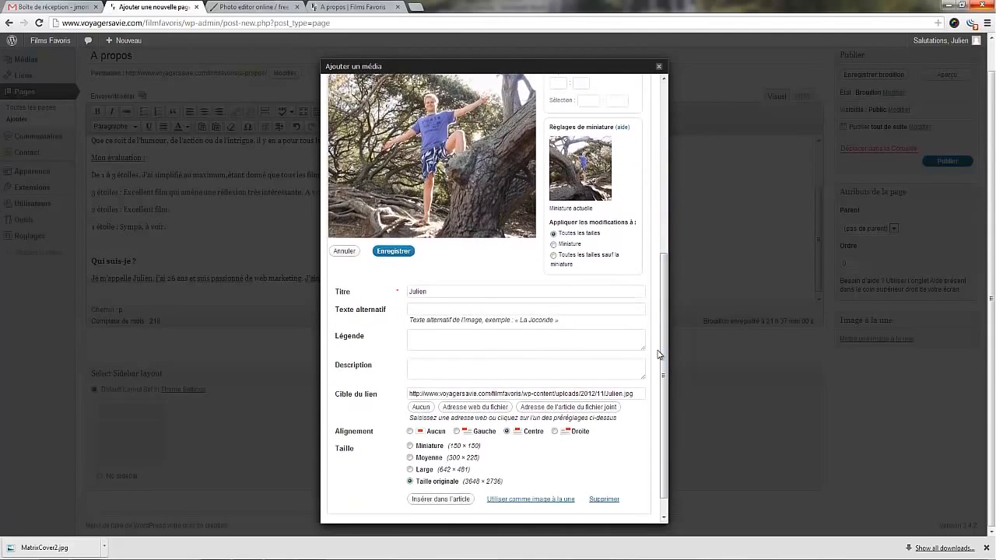
{"action": "scroll", "coordinate": [384, 353], "scroll_direction": "down", "scroll_amount": 1}
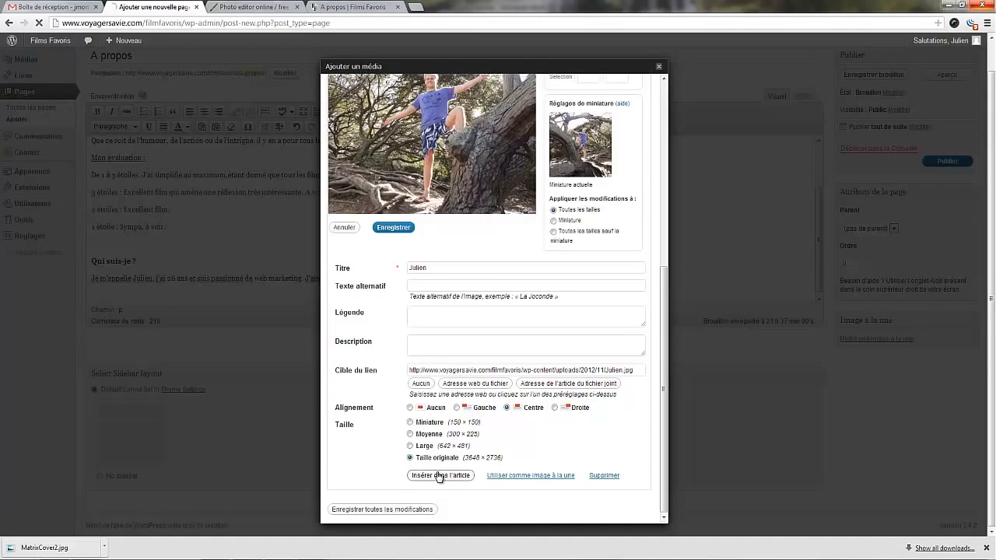
{"action": "left_click", "coordinate": [439, 475]}
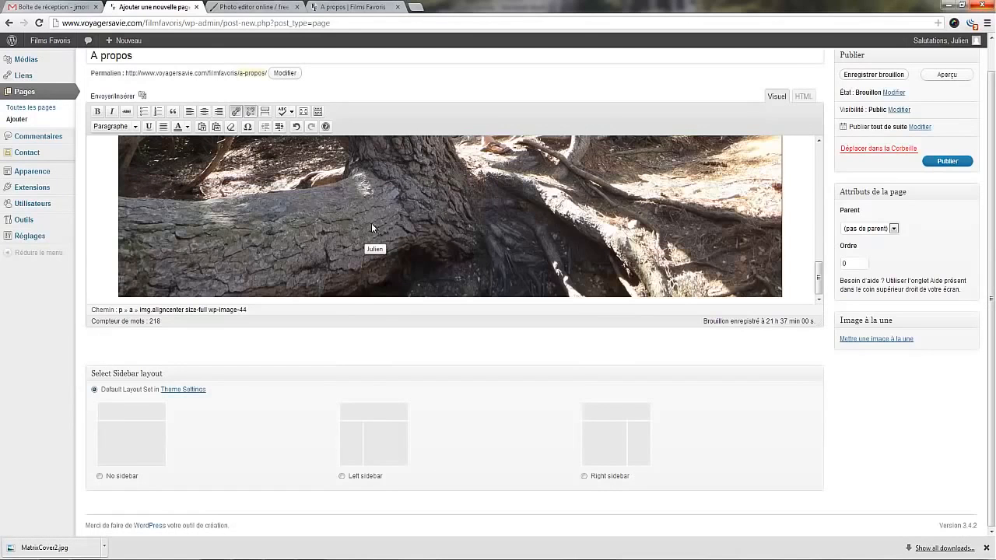
Delete the oversized photo from the A propos page text.
{"action": "scroll", "coordinate": [472, 222], "scroll_direction": "up", "scroll_amount": 3}
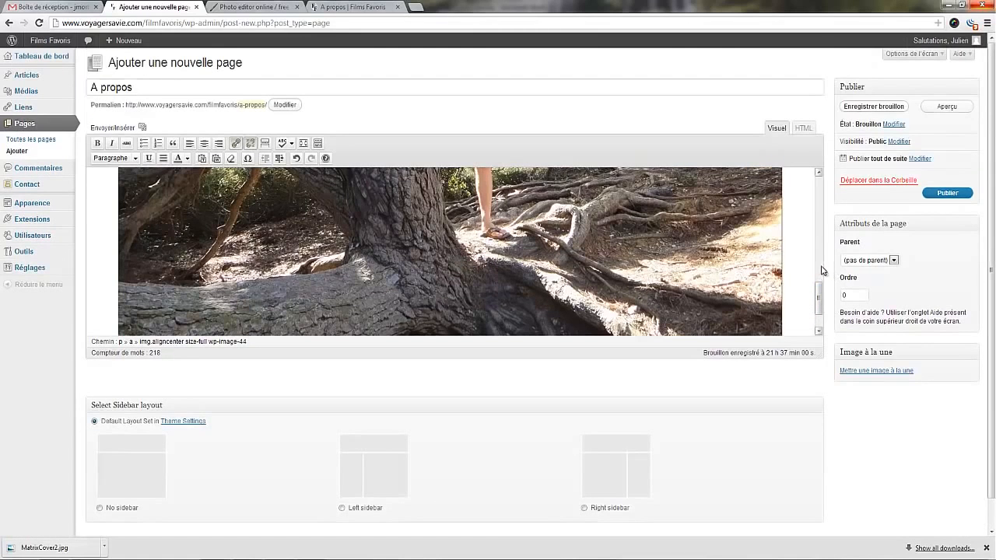
{"action": "left_click_drag", "start_coordinate": [819, 295], "coordinate": [812, 244]}
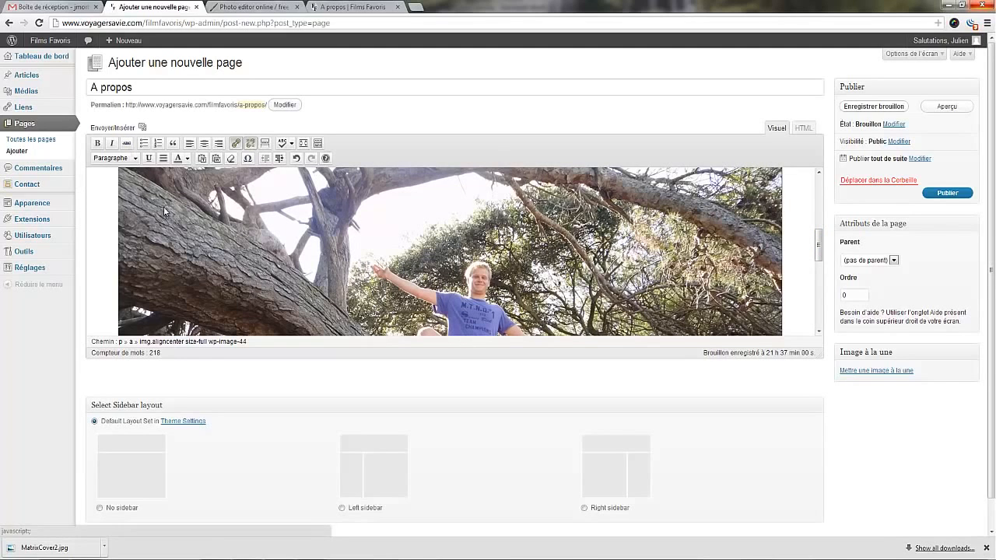
{"action": "left_click", "coordinate": [174, 189]}
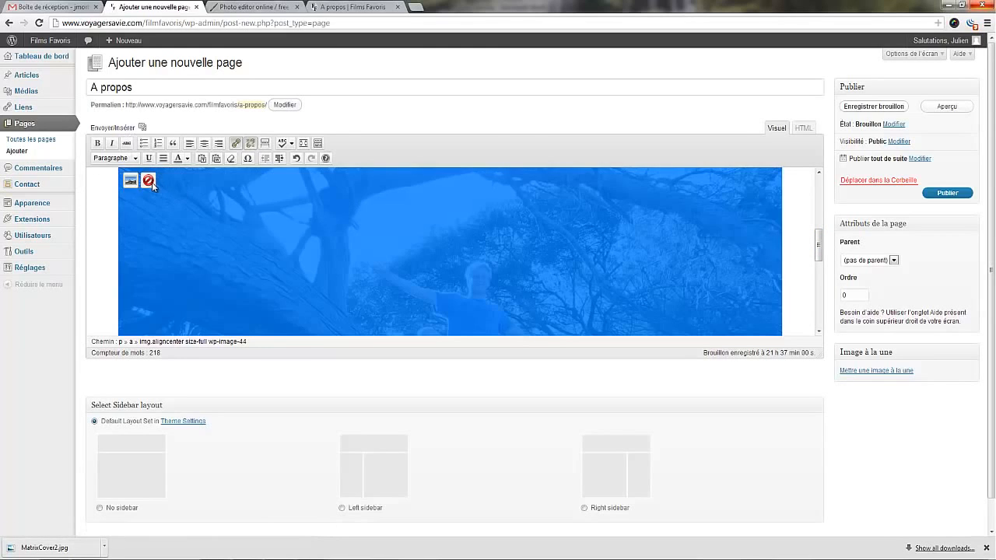
{"action": "left_click", "coordinate": [148, 181]}
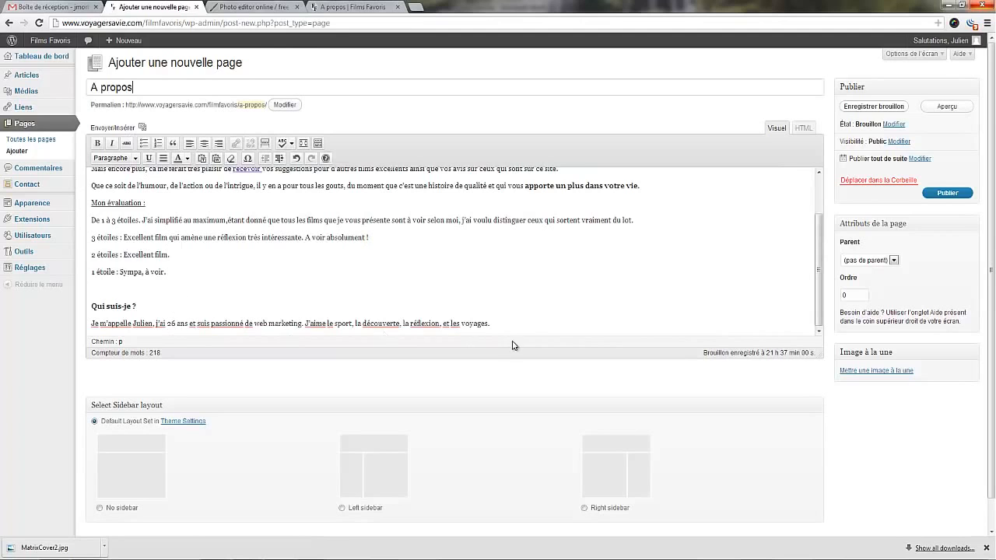
Add a new line after the last paragraph and open the photo in the page's media gallery for editing.
{"action": "key", "text": "Return"}
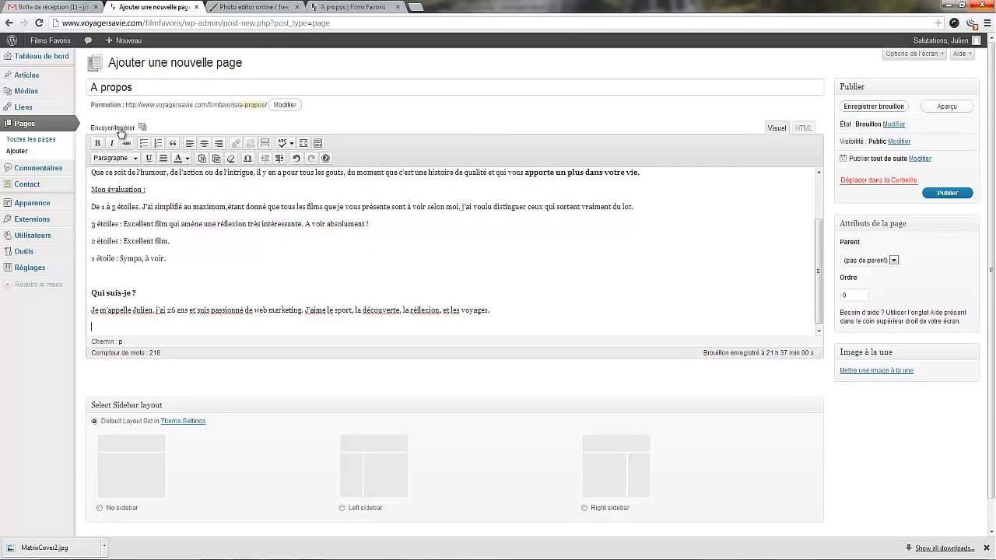
{"action": "left_click", "coordinate": [118, 126]}
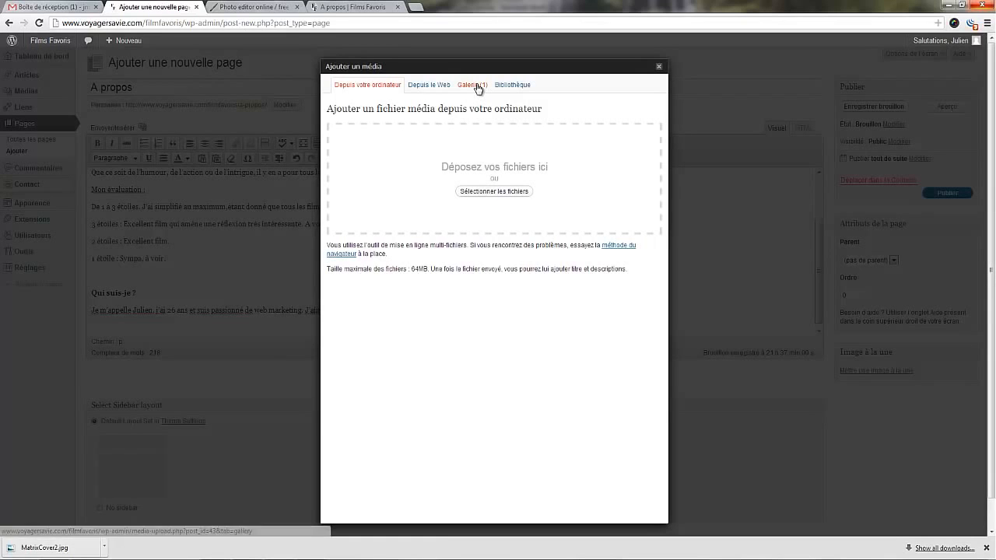
{"action": "left_click", "coordinate": [476, 87]}
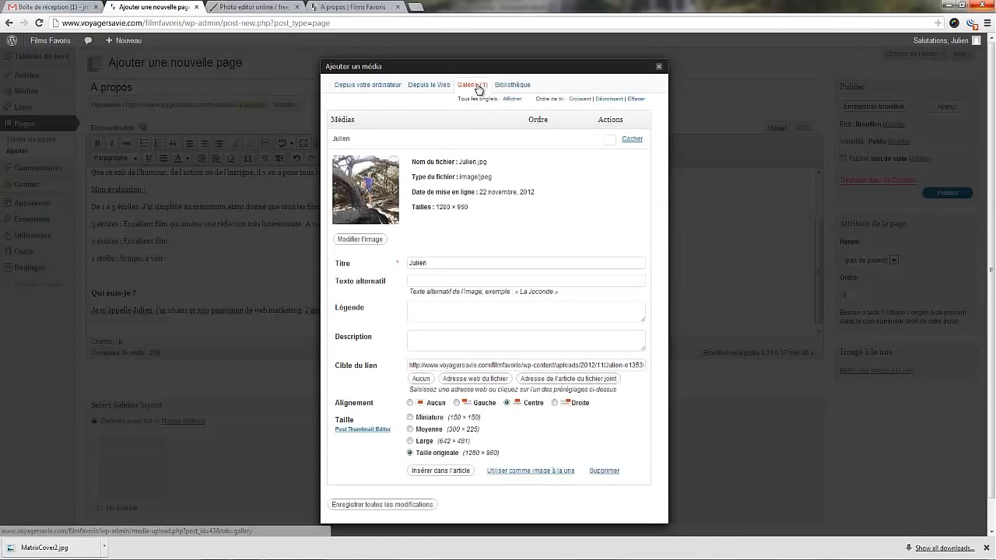
{"action": "left_click", "coordinate": [360, 241]}
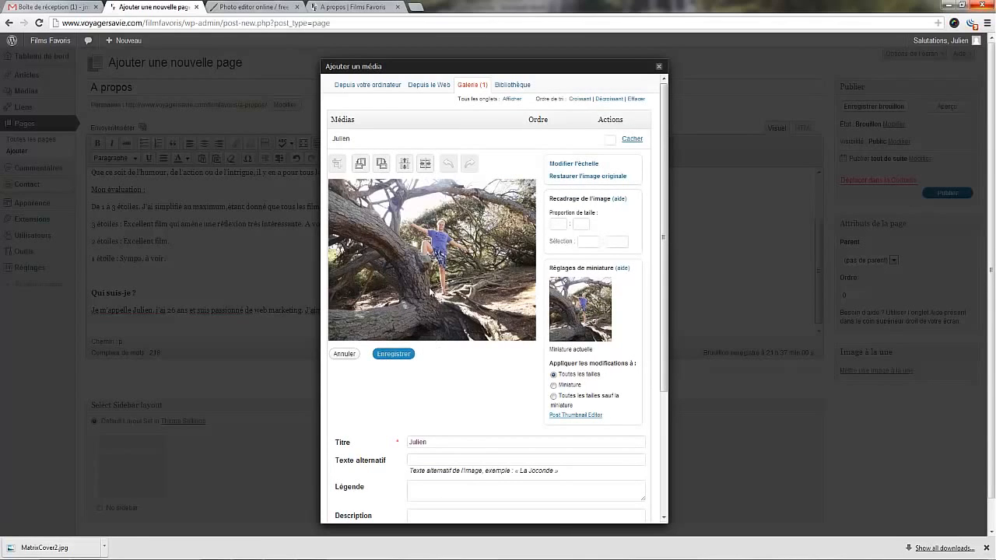
Crop the gallery photo to about 730 × 660 around the man in the tree.
{"action": "left_click", "coordinate": [574, 164]}
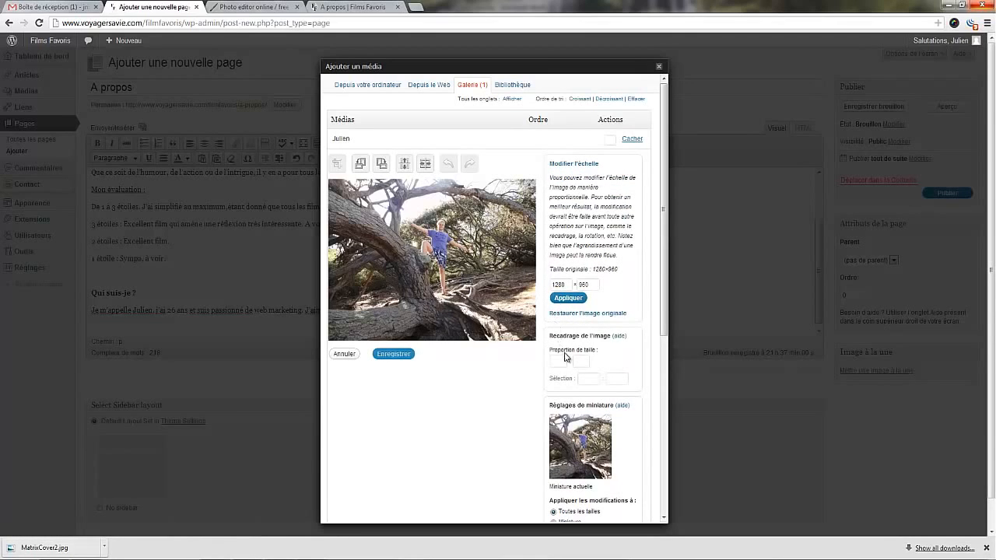
{"action": "left_click", "coordinate": [578, 164]}
{"action": "left_click_drag", "start_coordinate": [380, 189], "coordinate": [496, 298]}
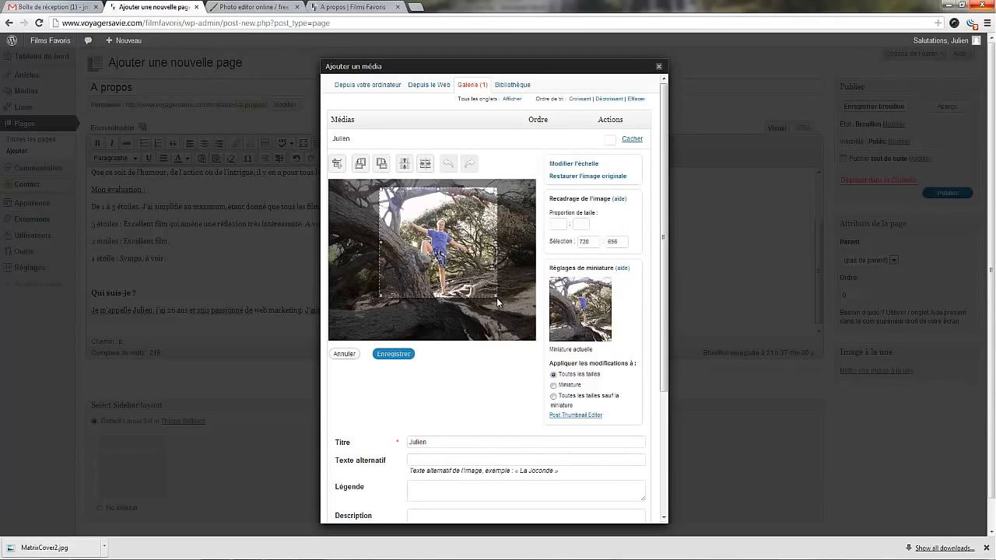
{"action": "left_click", "coordinate": [338, 164]}
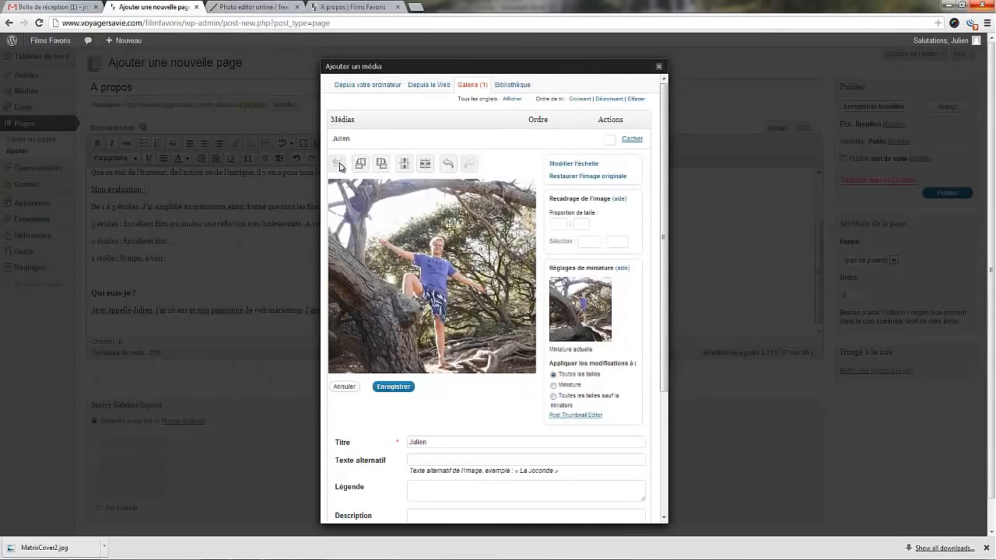
Try a vertical flip and reverse it, then flip the cropped photo horizontally and save the edited image.
{"action": "left_click", "coordinate": [405, 165]}
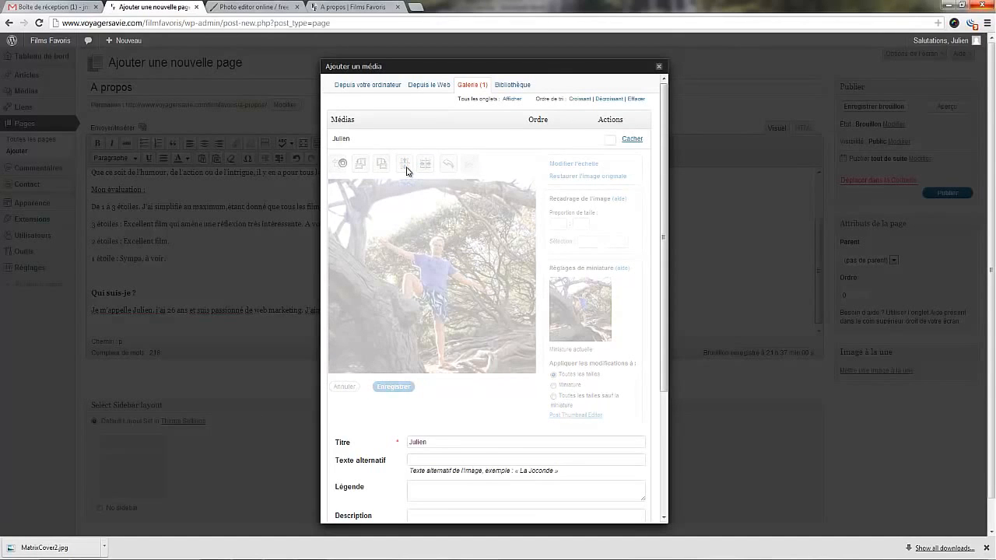
{"action": "left_click", "coordinate": [406, 168]}
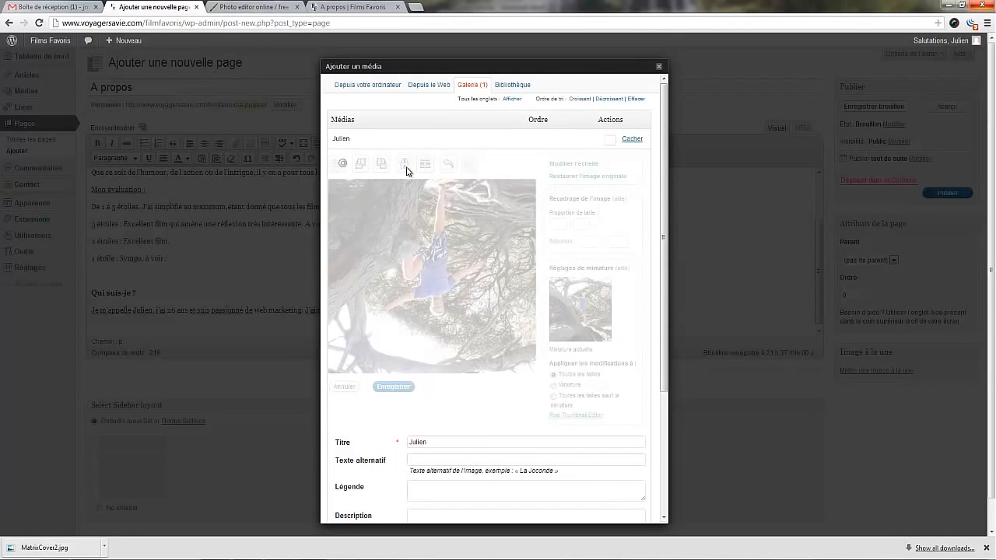
{"action": "left_click", "coordinate": [424, 167]}
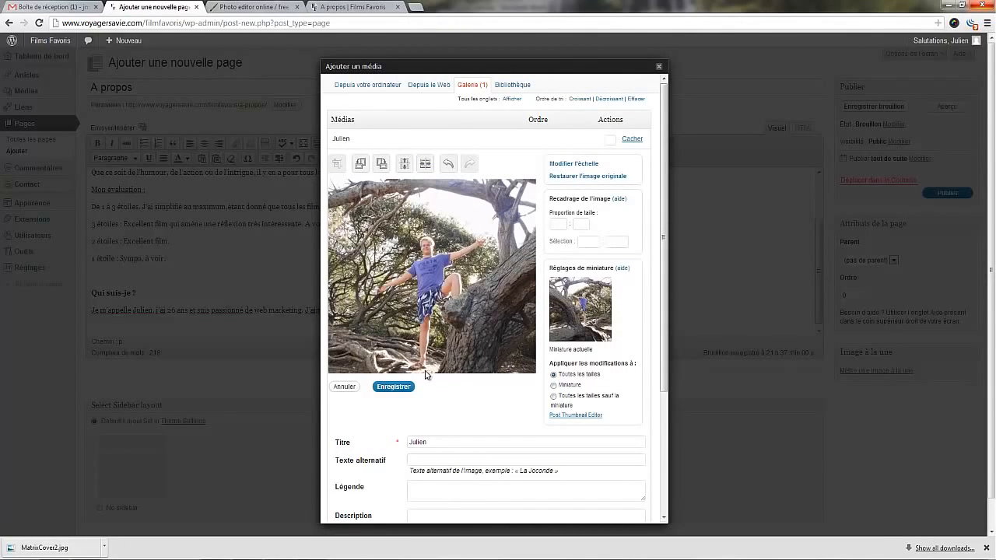
{"action": "left_click", "coordinate": [401, 389]}
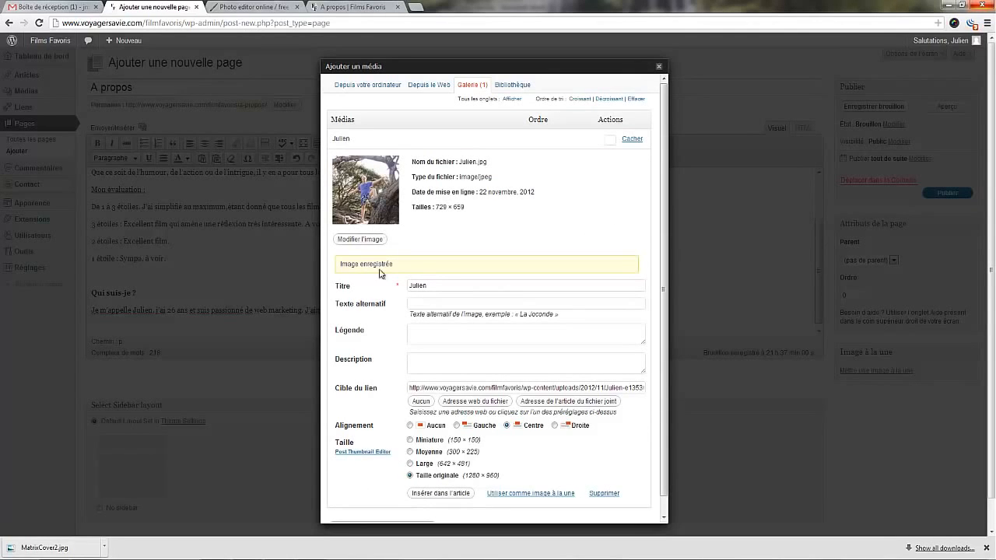
Set the photo's alternative text to the site owner's first name followed by "- qui suis je" and insert the photo into the page.
{"action": "left_click", "coordinate": [431, 302]}
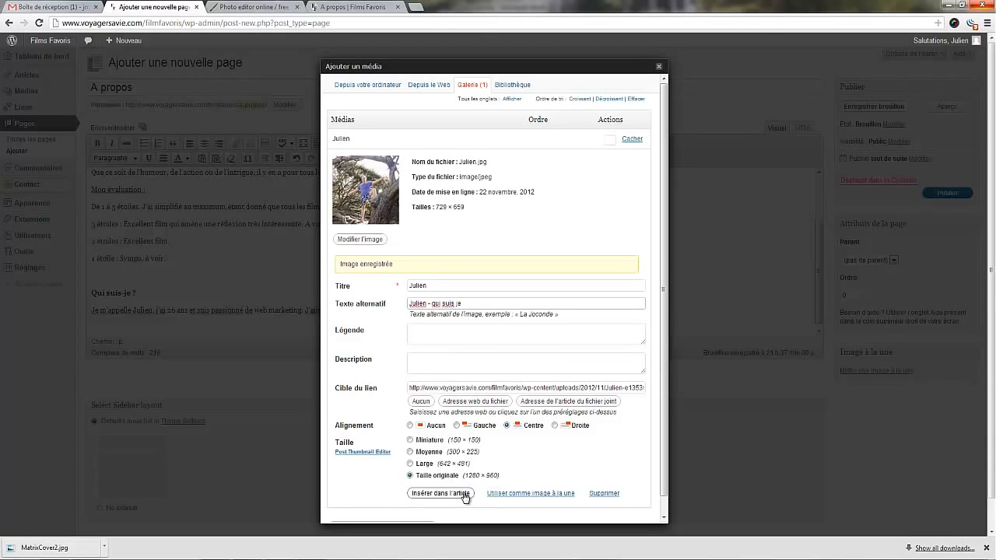
{"action": "left_click", "coordinate": [441, 493]}
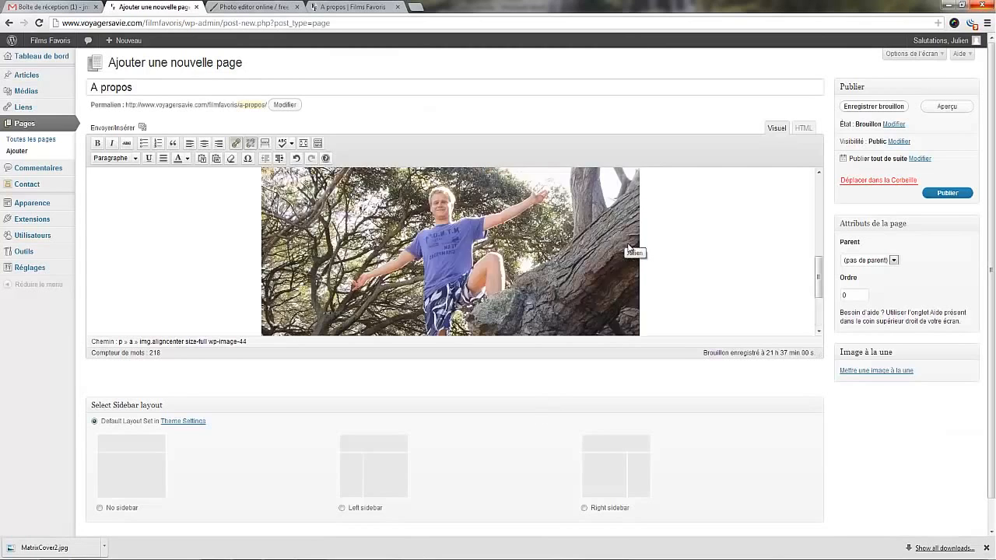
Publish the A propos page with the inserted photo.
{"action": "scroll", "coordinate": [629, 247], "scroll_direction": "up", "scroll_amount": 2}
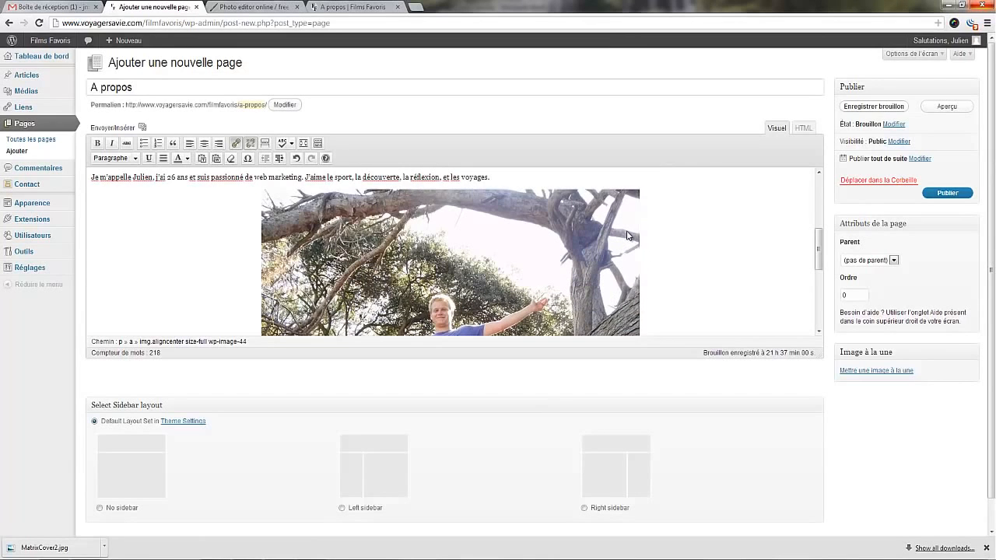
{"action": "scroll", "coordinate": [667, 268], "scroll_direction": "down", "scroll_amount": 4}
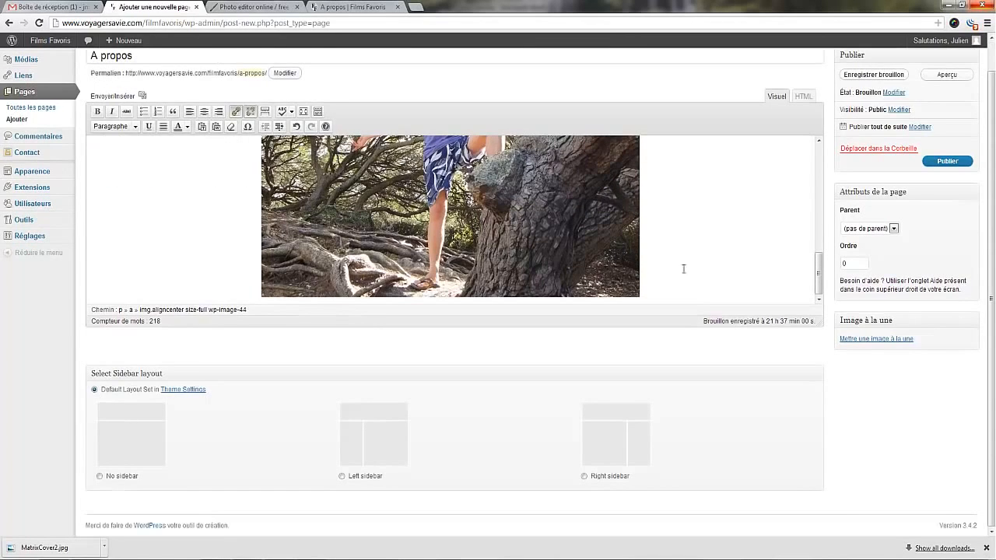
{"action": "left_click", "coordinate": [940, 162]}
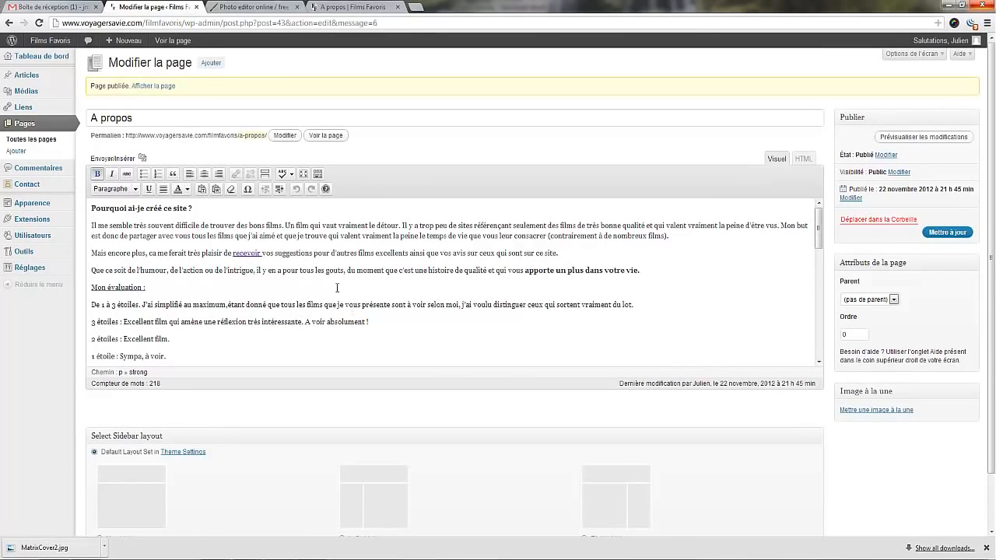
View the live site's home page and check the text and photo on the published A propos page.
{"action": "left_click", "coordinate": [43, 43]}
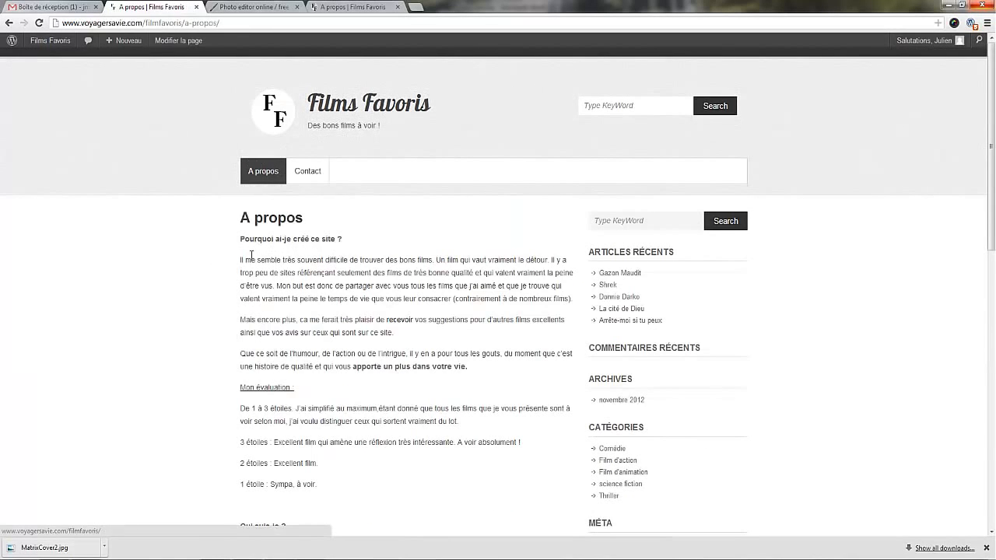
{"action": "left_click", "coordinate": [329, 114]}
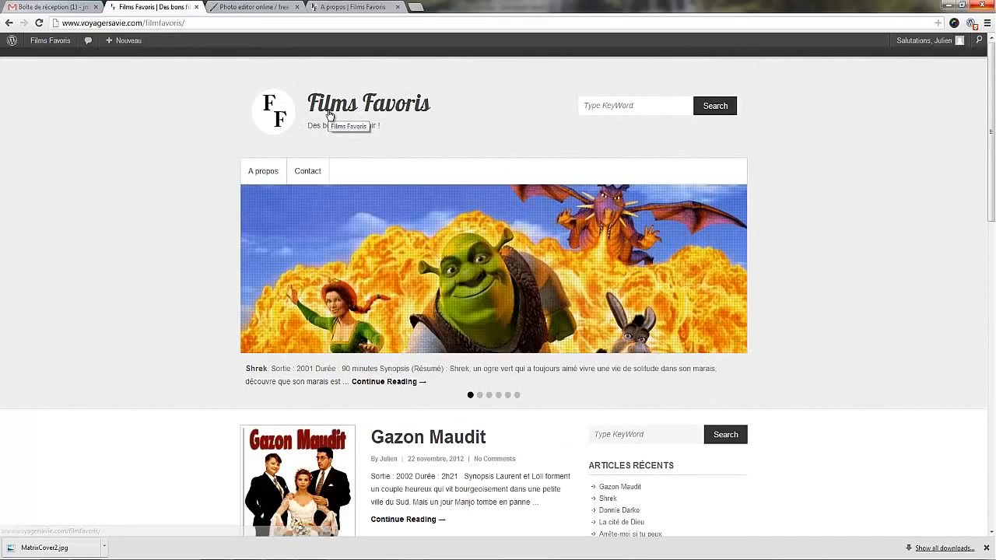
{"action": "left_click", "coordinate": [274, 174]}
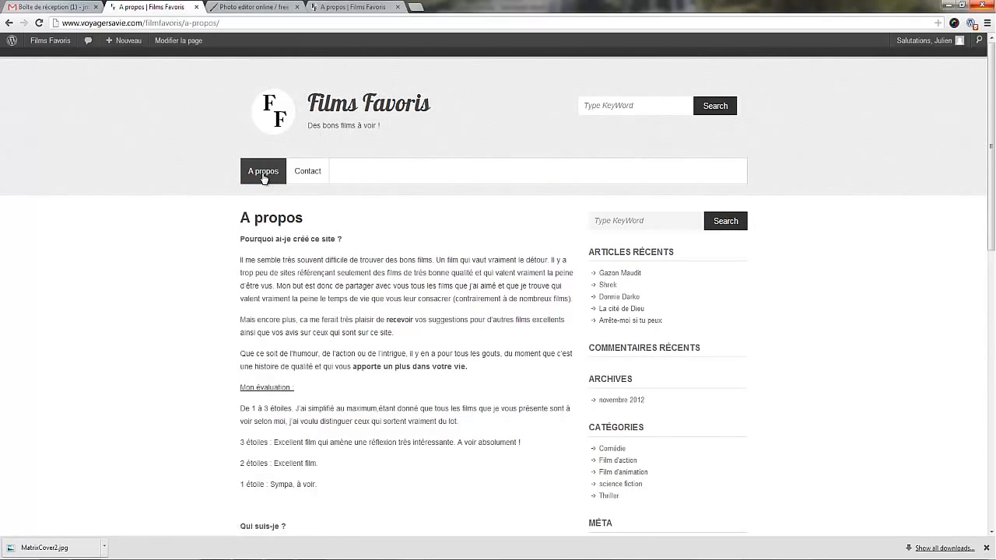
{"action": "scroll", "coordinate": [285, 272], "scroll_direction": "down", "scroll_amount": 5}
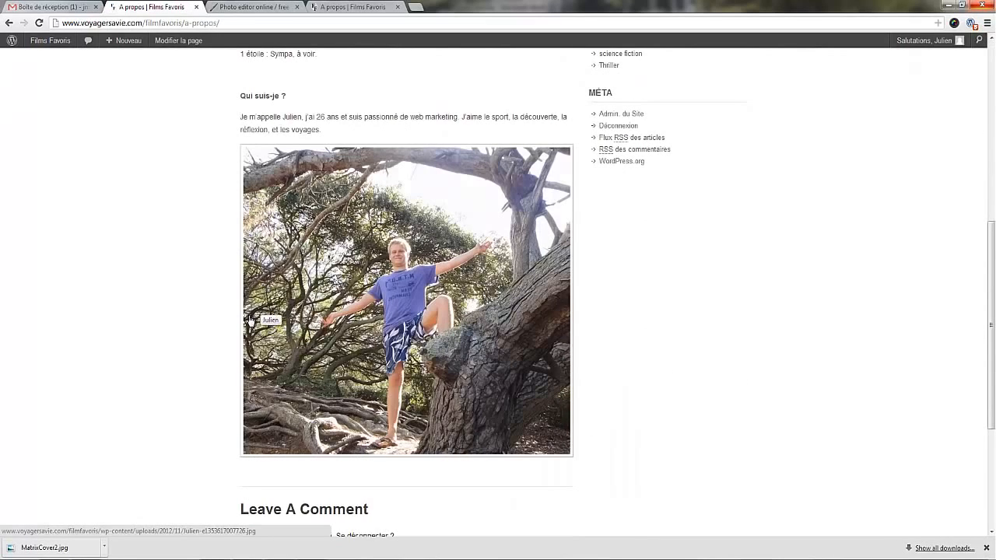
{"action": "scroll", "coordinate": [250, 319], "scroll_direction": "up", "scroll_amount": 4}
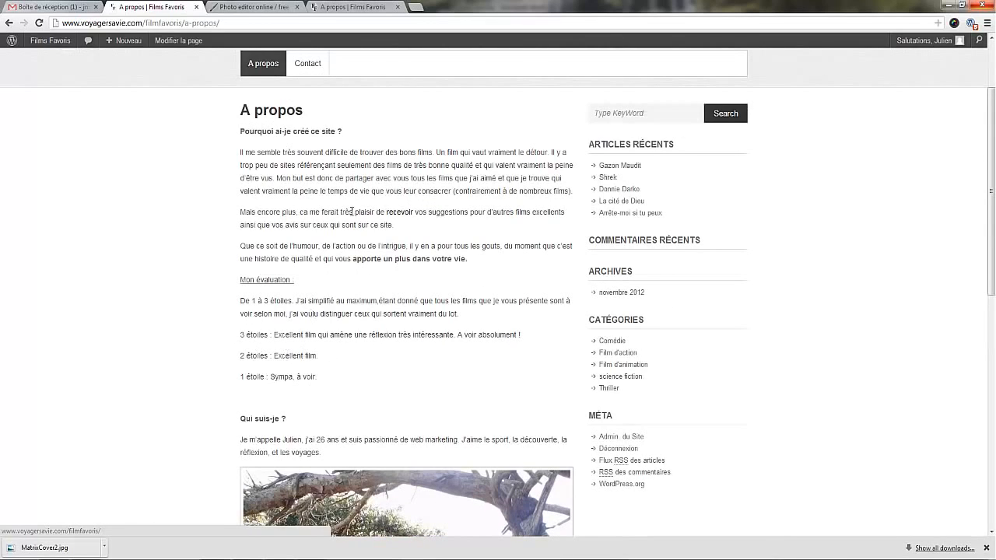
Open the Google home page in a new browser tab and go to Google Maps.
{"action": "left_click", "coordinate": [416, 7]}
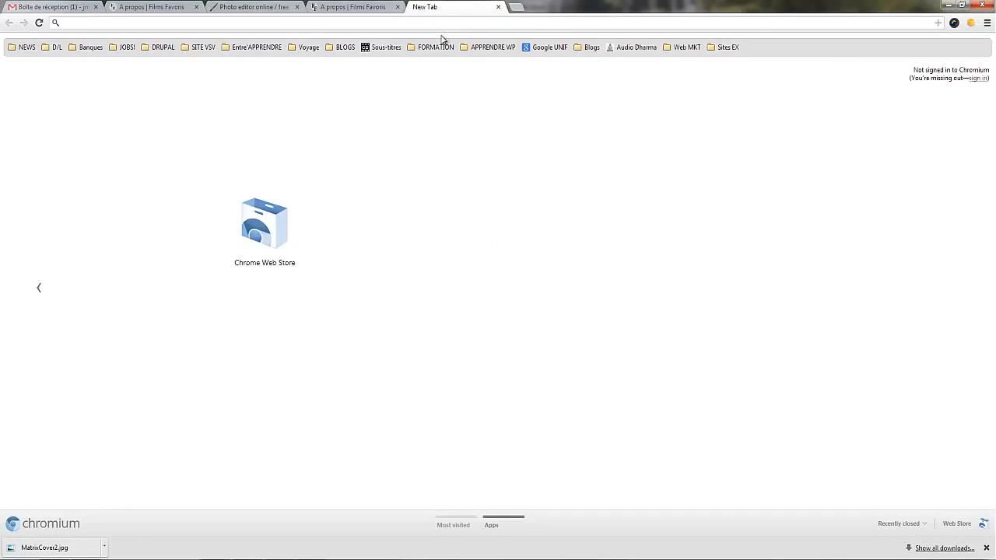
{"action": "type", "text": "google.com"}
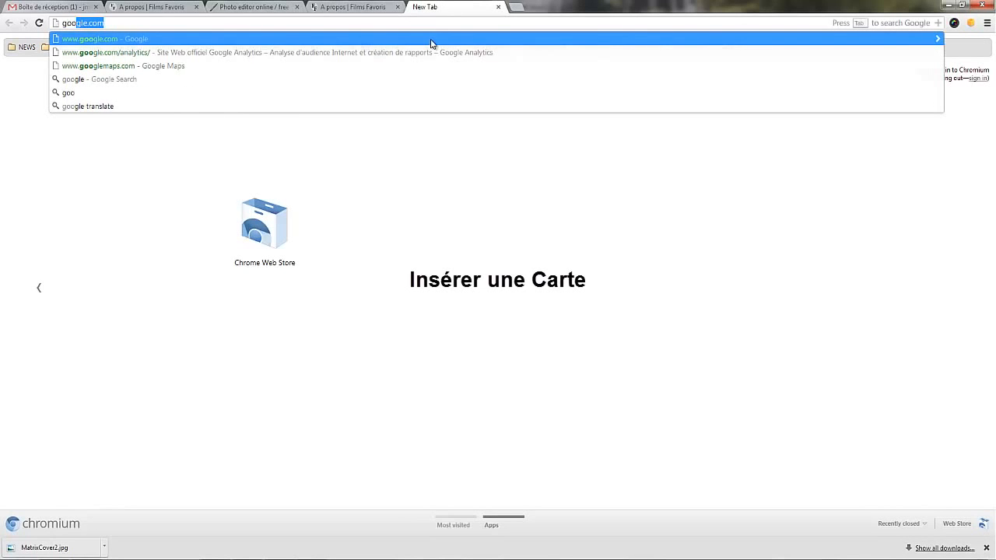
{"action": "key", "text": "Return"}
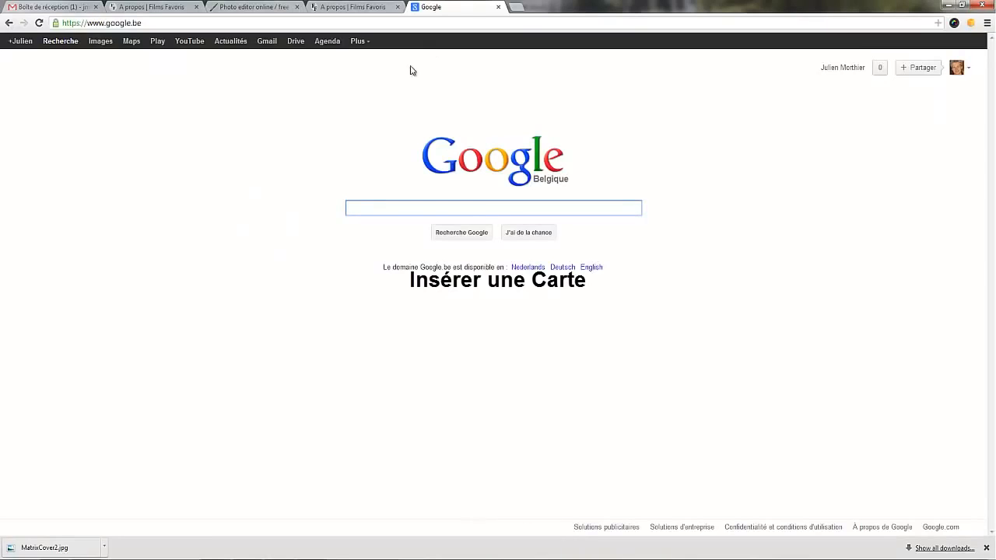
{"action": "left_click", "coordinate": [128, 42]}
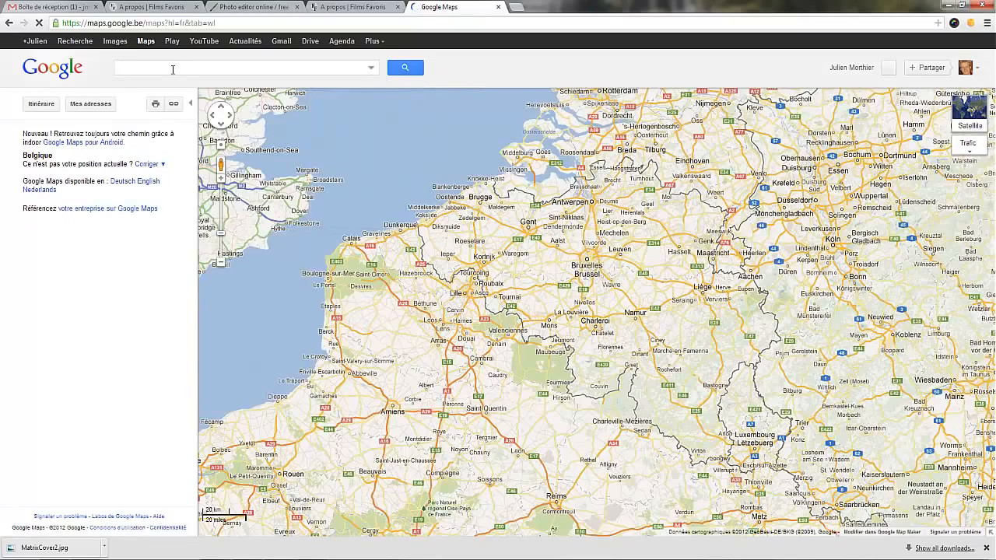
Search the map for Bruxelles using the suggested city name.
{"action": "left_click", "coordinate": [172, 69]}
{"action": "type", "text": "brxe"}
{"action": "key", "text": "BackSpace"}
{"action": "key", "text": "BackSpace"}
{"action": "key", "text": "BackSpace"}
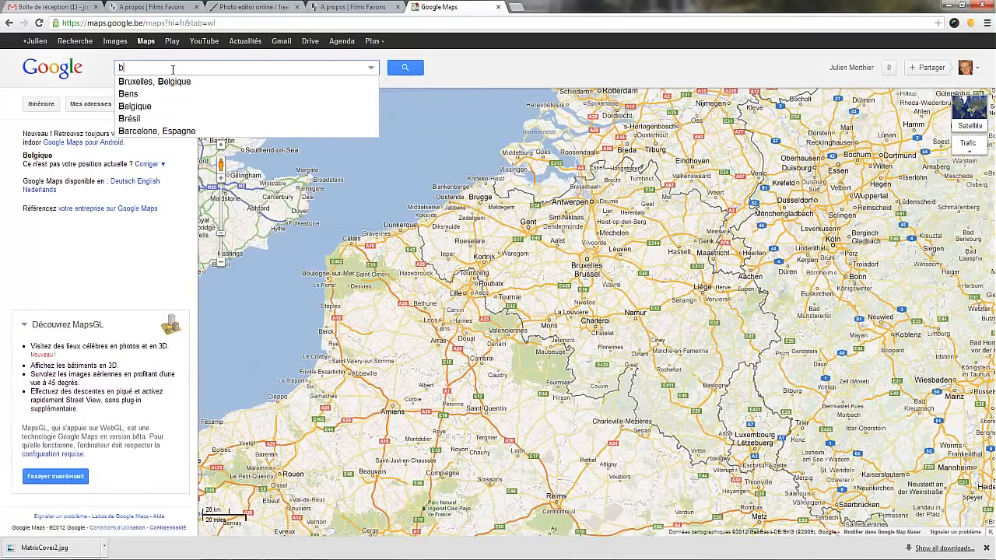
{"action": "type", "text": "rxuel"}
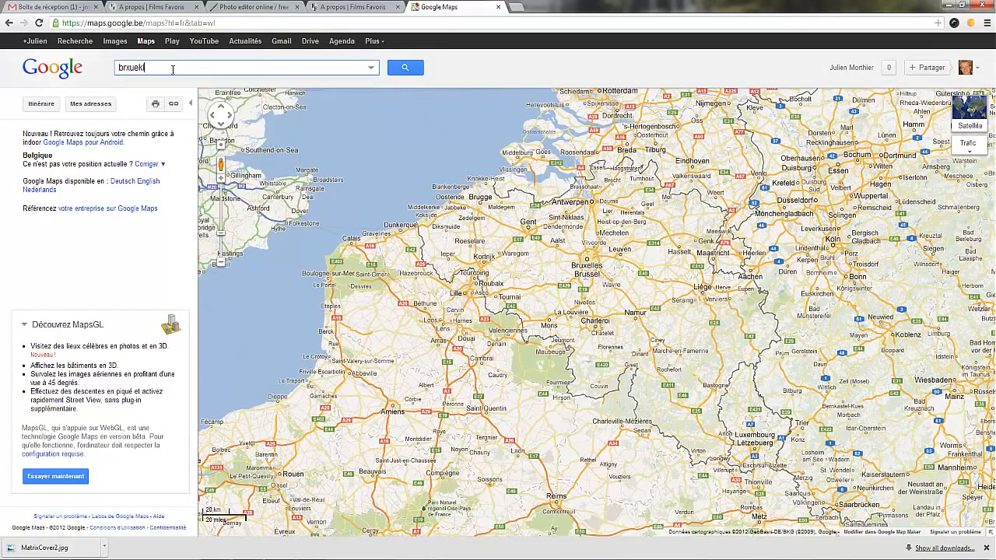
{"action": "key", "text": "BackSpace"}
{"action": "key", "text": "BackSpace"}
{"action": "key", "text": "BackSpace"}
{"action": "key", "text": "BackSpace"}
{"action": "type", "text": "ux"}
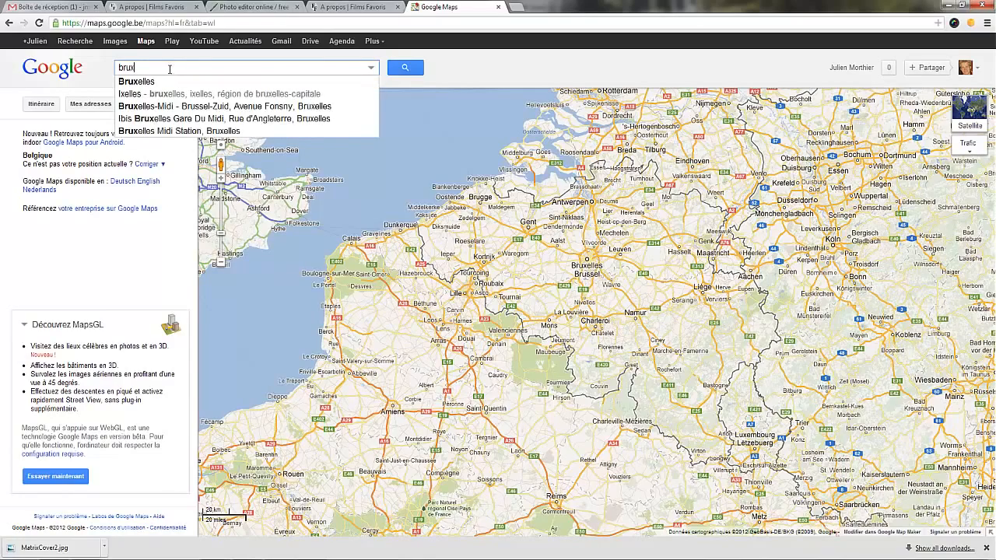
{"action": "left_click", "coordinate": [176, 82]}
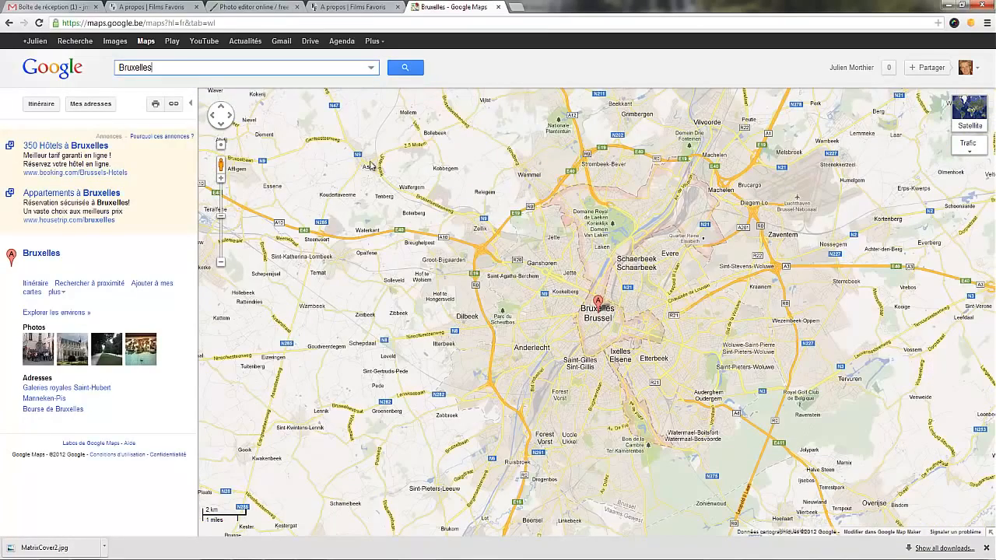
Frame the map on central Bruxelles and open the customisation and preview window for the embedded map.
{"action": "scroll", "coordinate": [599, 329], "scroll_direction": "up", "scroll_amount": 2}
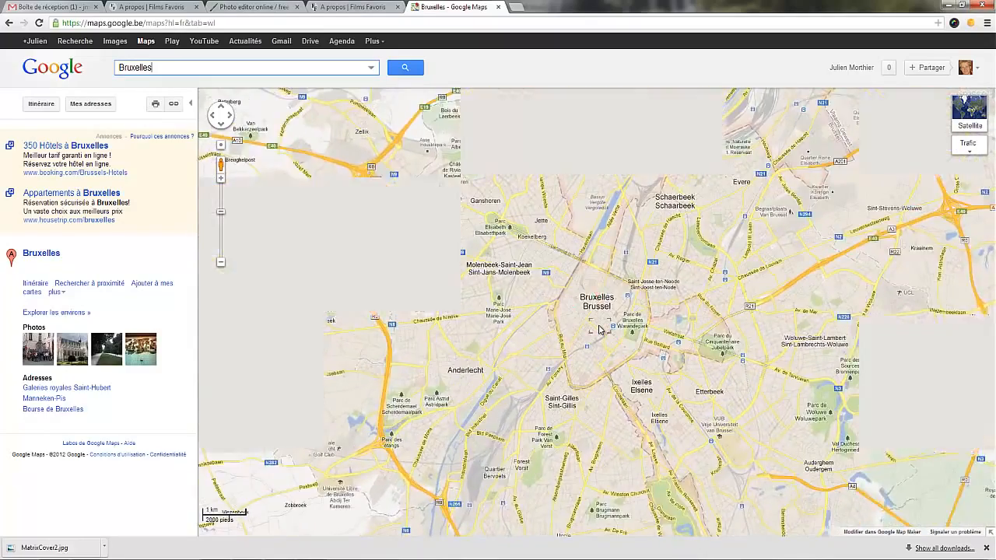
{"action": "mouse_move", "coordinate": [580, 309]}
{"action": "left_mouse_down"}
{"action": "mouse_move", "coordinate": [544, 315]}
{"action": "mouse_move", "coordinate": [515, 302]}
{"action": "left_mouse_up"}
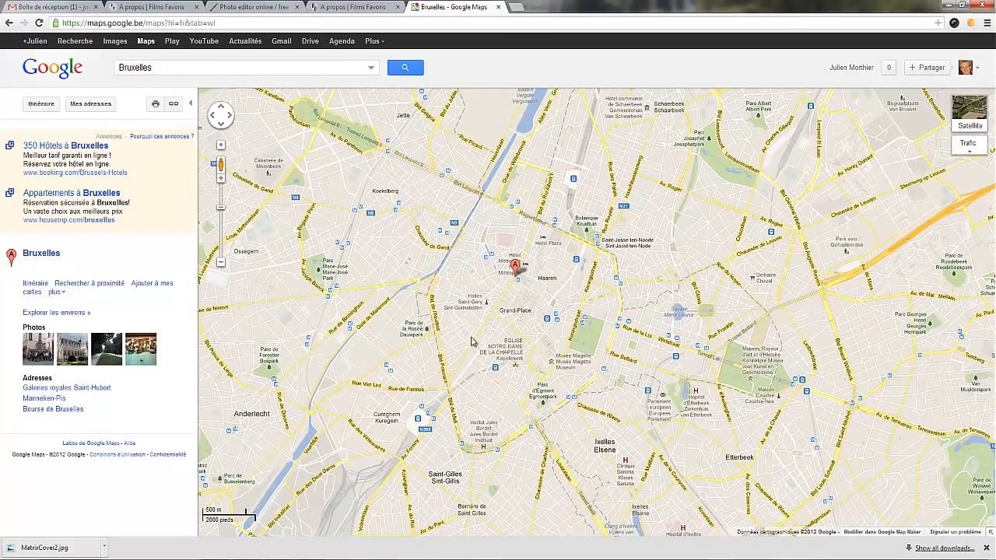
{"action": "left_click", "coordinate": [175, 108]}
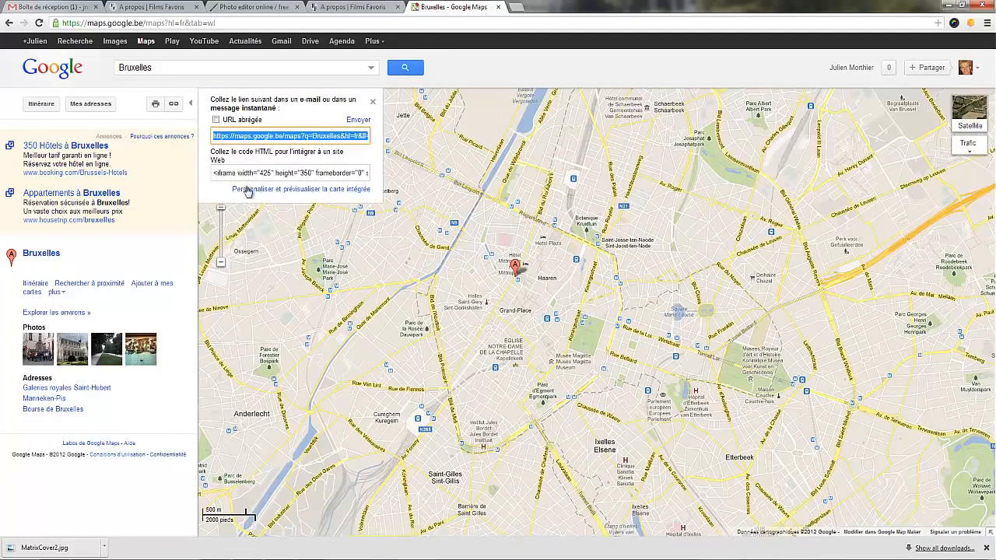
{"action": "left_click", "coordinate": [317, 190]}
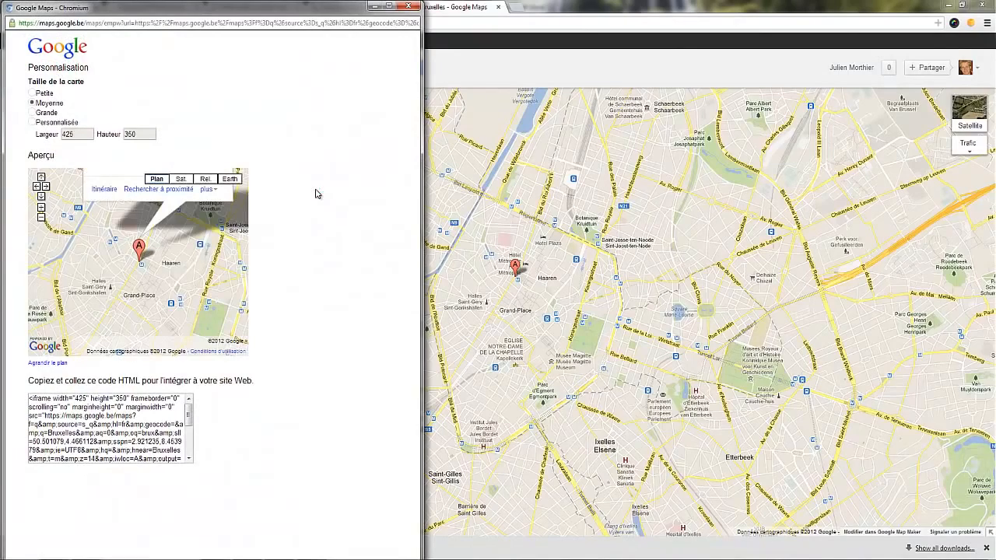
Zoom the medium-size embedded map preview in one level, recentre it around the marker, and copy its full HTML embed code.
{"action": "left_click_drag", "start_coordinate": [173, 272], "coordinate": [181, 244]}
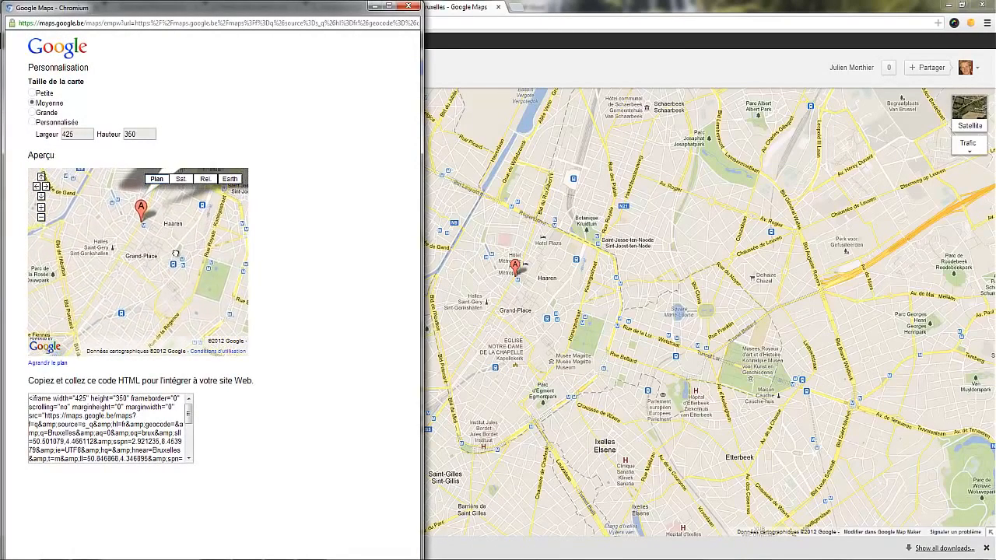
{"action": "left_click", "coordinate": [42, 208]}
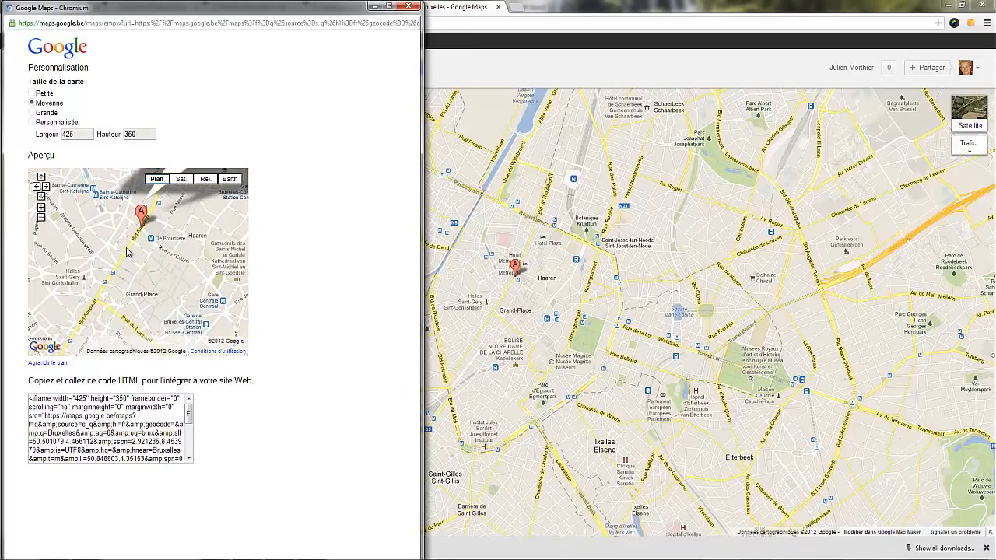
{"action": "left_click_drag", "start_coordinate": [130, 254], "coordinate": [133, 254]}
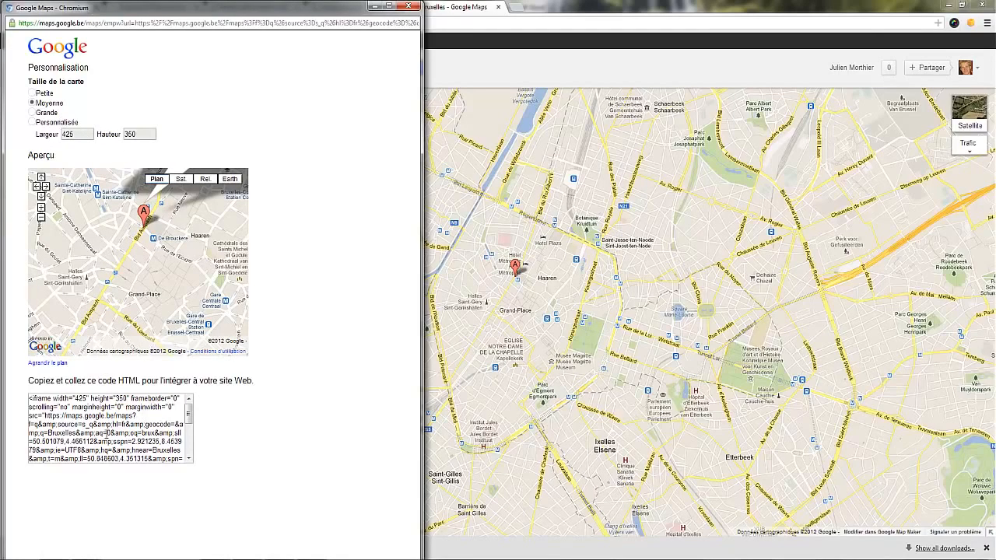
{"action": "left_click", "coordinate": [105, 437]}
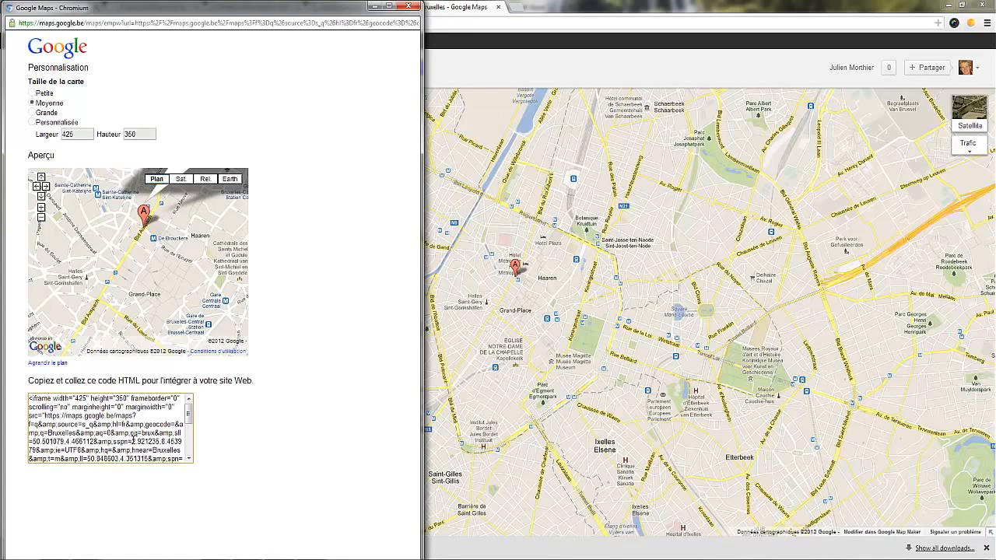
{"action": "left_click", "coordinate": [133, 441]}
{"action": "key", "text": "ctrl+c"}
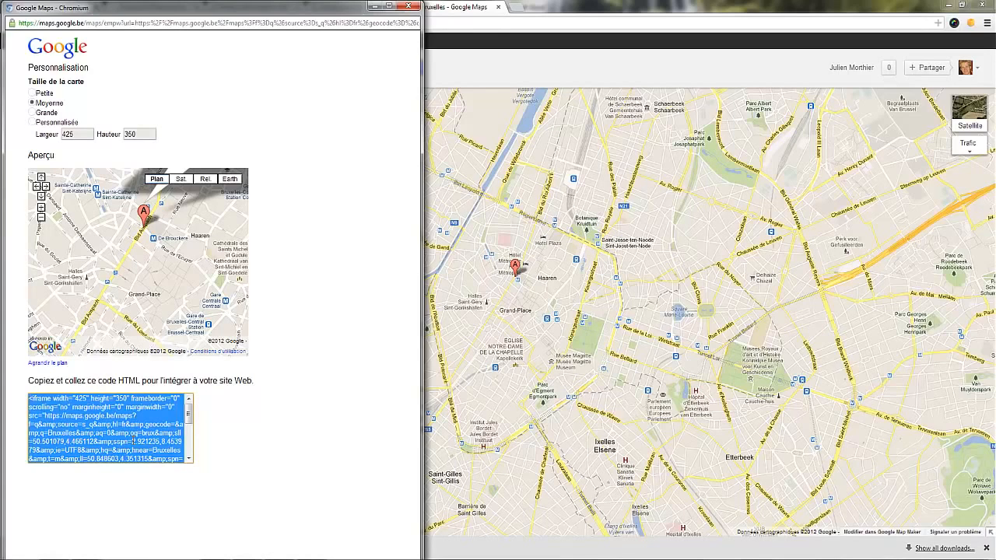
Return to the published A propos page, open it for editing, and close the duplicate A propos tab.
{"action": "left_click", "coordinate": [449, 54]}
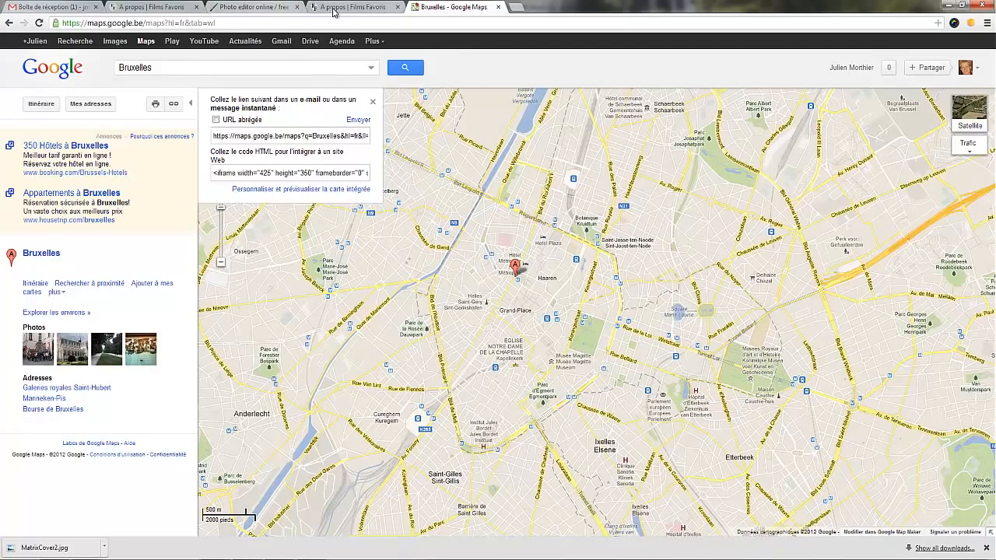
{"action": "left_click", "coordinate": [346, 7]}
{"action": "left_click", "coordinate": [179, 9]}
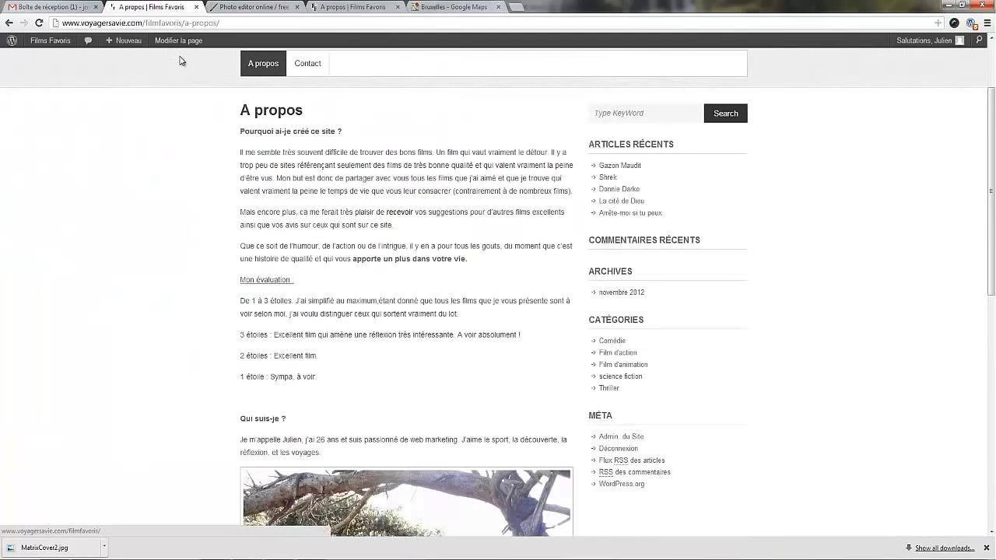
{"action": "scroll", "coordinate": [302, 150], "scroll_direction": "up", "scroll_amount": 3}
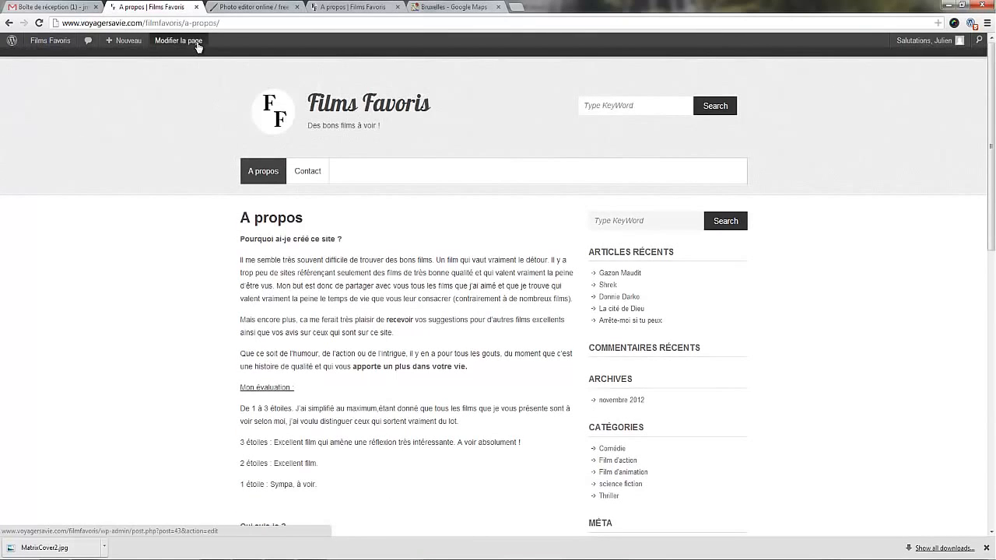
{"action": "left_click", "coordinate": [198, 47]}
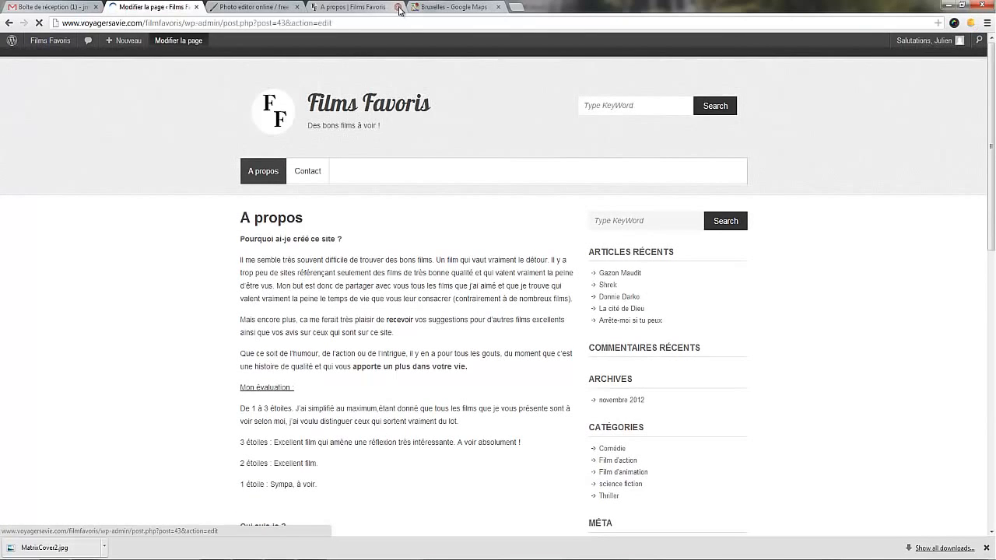
{"action": "left_click", "coordinate": [397, 7]}
Add the line "Où me trouver ?" below the photo, followed by an empty paragraph.
{"action": "scroll", "coordinate": [270, 273], "scroll_direction": "down", "scroll_amount": 3}
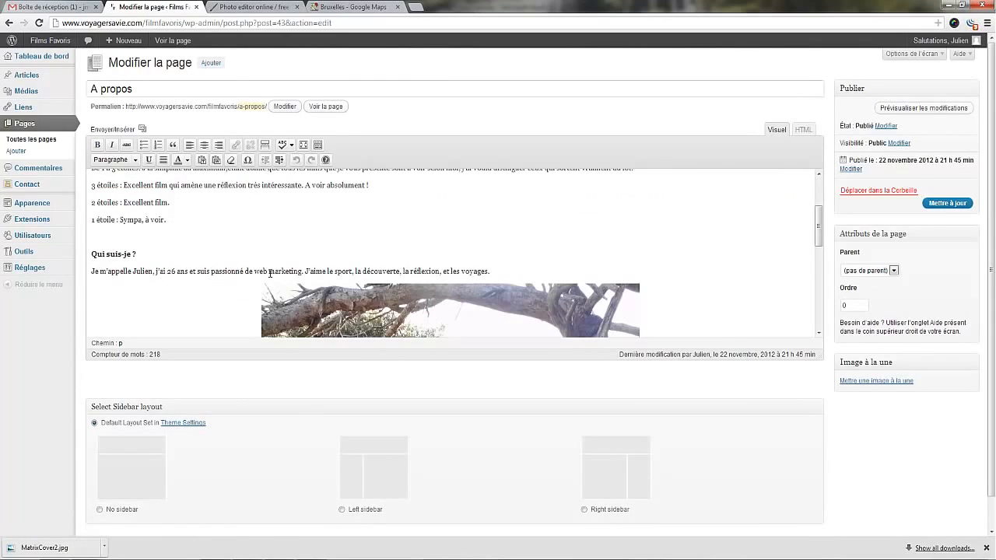
{"action": "scroll", "coordinate": [167, 264], "scroll_direction": "up", "scroll_amount": 1}
{"action": "scroll", "coordinate": [166, 260], "scroll_direction": "down", "scroll_amount": 4}
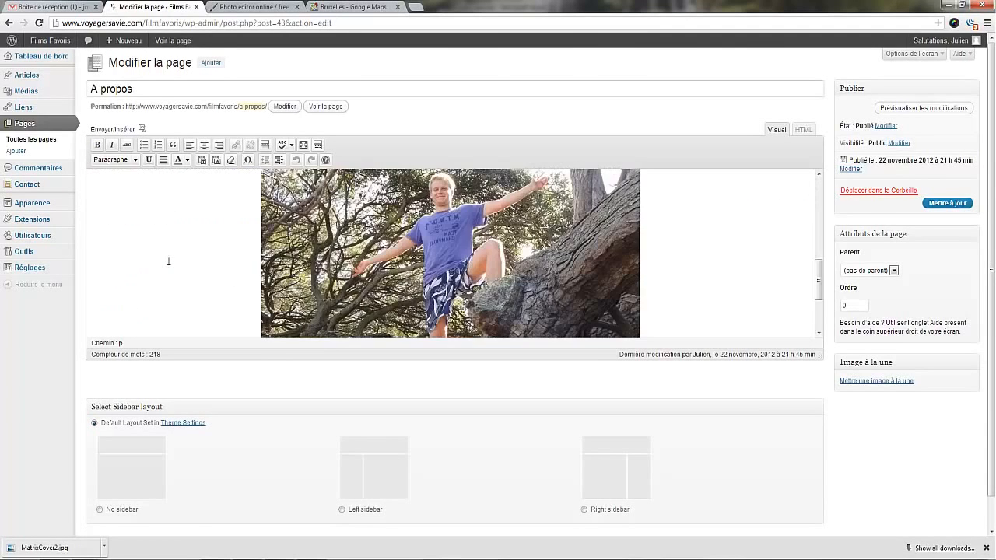
{"action": "left_click", "coordinate": [714, 277]}
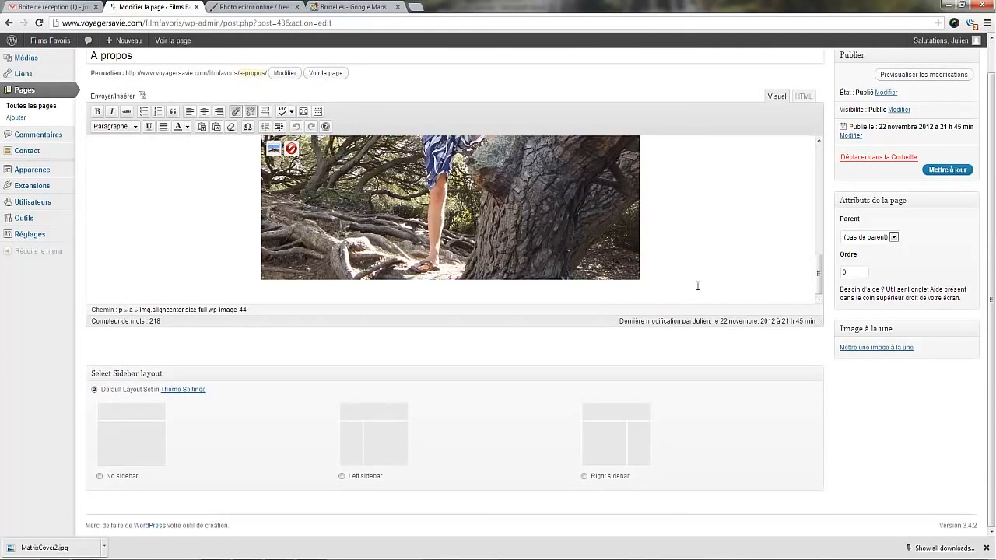
{"action": "left_click", "coordinate": [697, 285]}
{"action": "key", "text": "Return"}
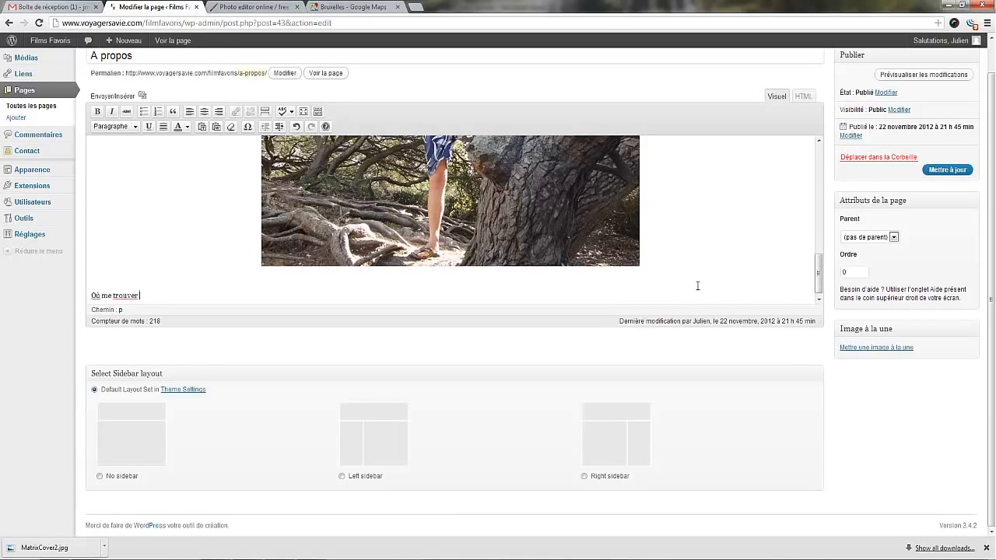
{"action": "key", "text": "Return"}
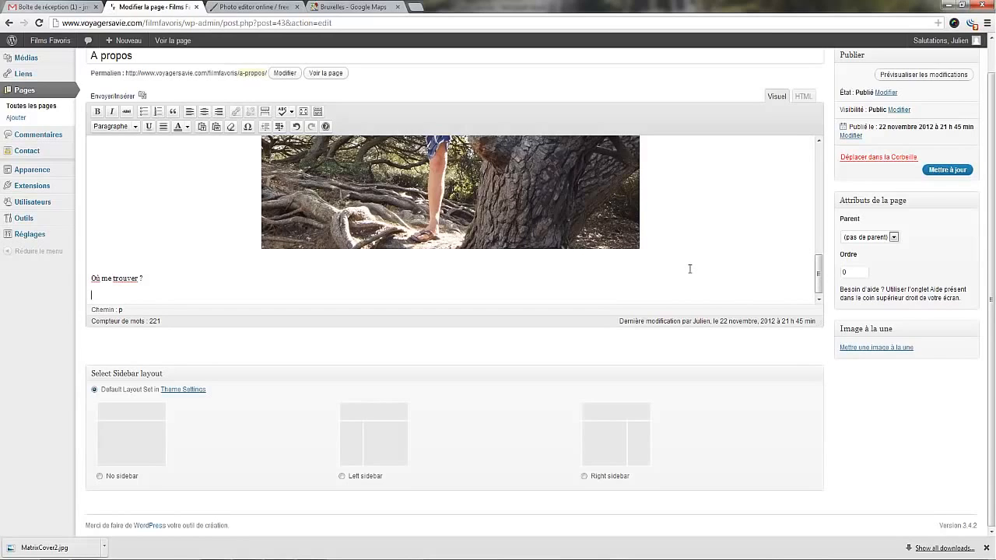
Paste the copied map embed code at the end of the A propos page's HTML source and update the page.
{"action": "left_click", "coordinate": [804, 97]}
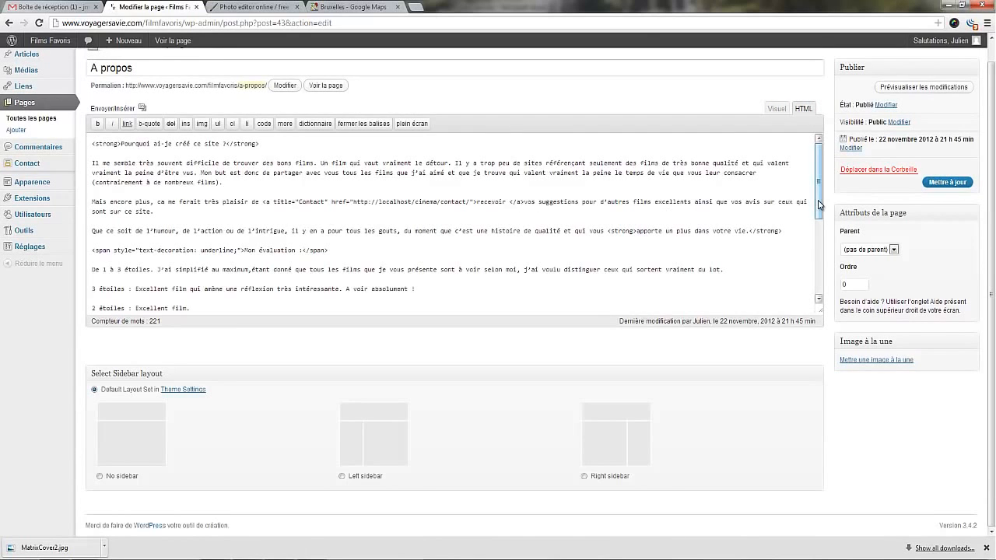
{"action": "scroll", "coordinate": [802, 234], "scroll_direction": "down", "scroll_amount": 5}
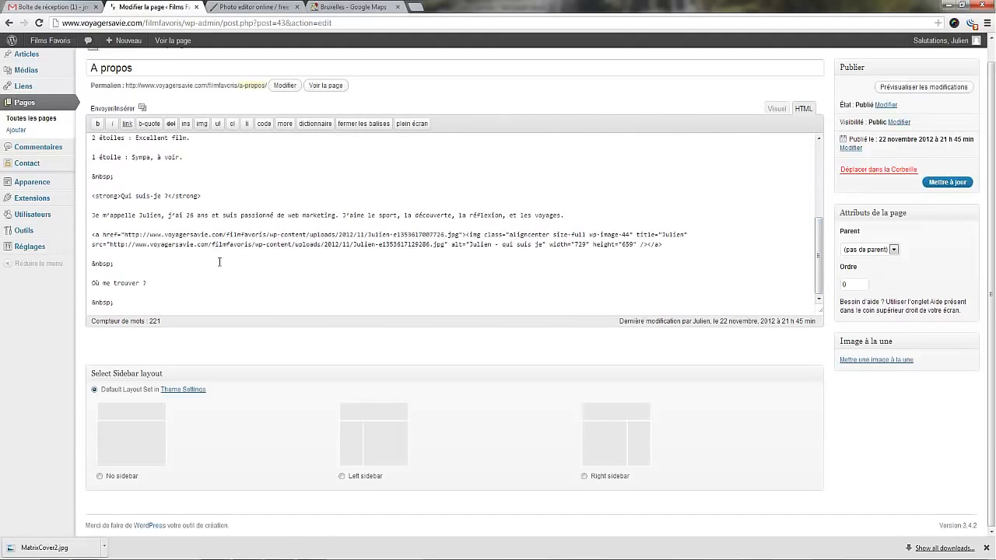
{"action": "left_click", "coordinate": [128, 307]}
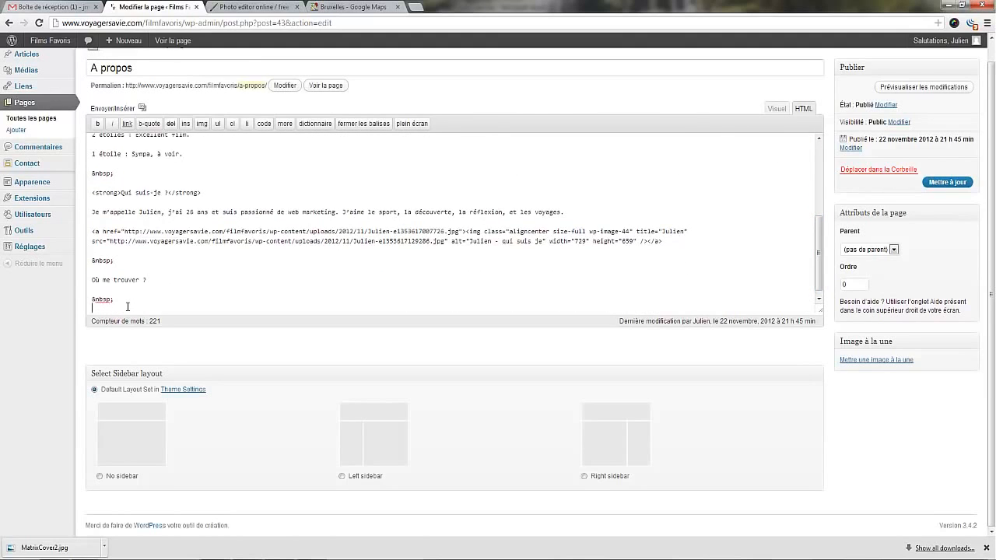
{"action": "key", "text": "ctrl+v"}
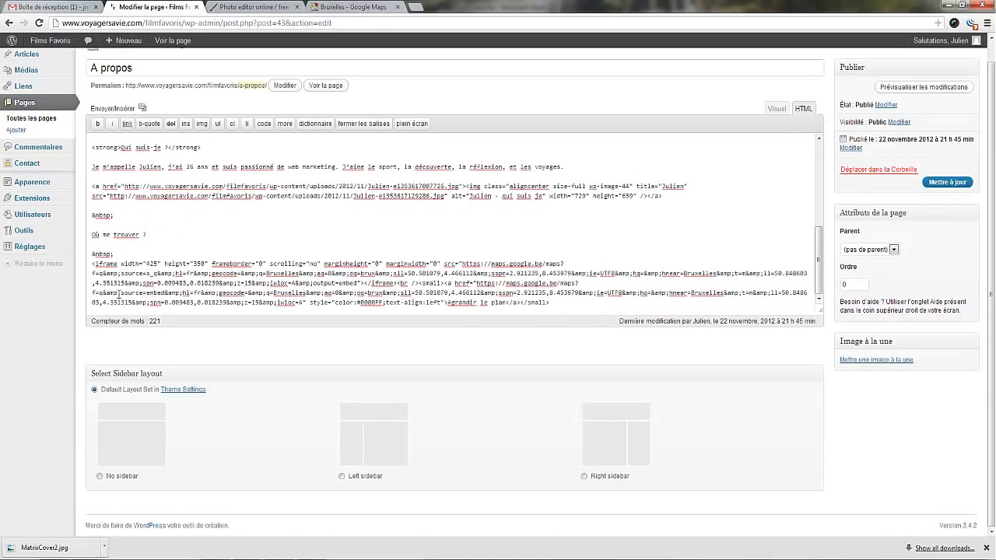
{"action": "left_click", "coordinate": [947, 184]}
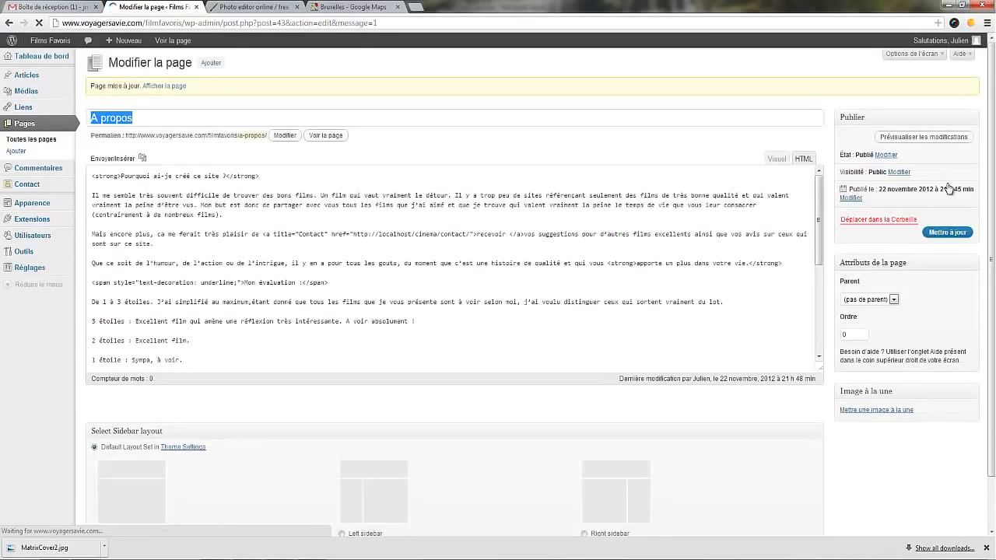
View the published A propos page and try zooming the embedded map below "Où me trouver ?".
{"action": "left_click", "coordinate": [168, 87]}
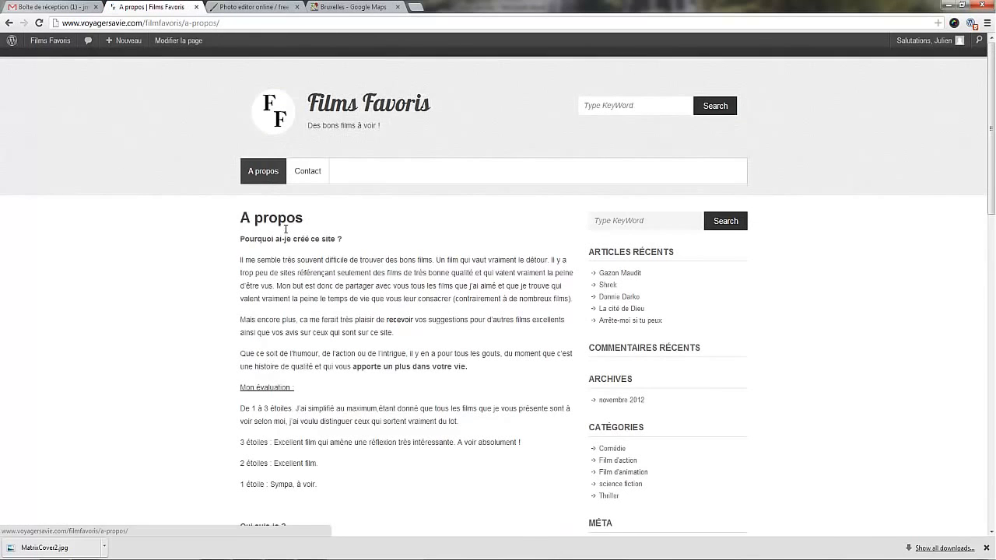
{"action": "scroll", "coordinate": [288, 229], "scroll_direction": "down", "scroll_amount": 7}
{"action": "scroll", "coordinate": [289, 233], "scroll_direction": "down", "scroll_amount": 4}
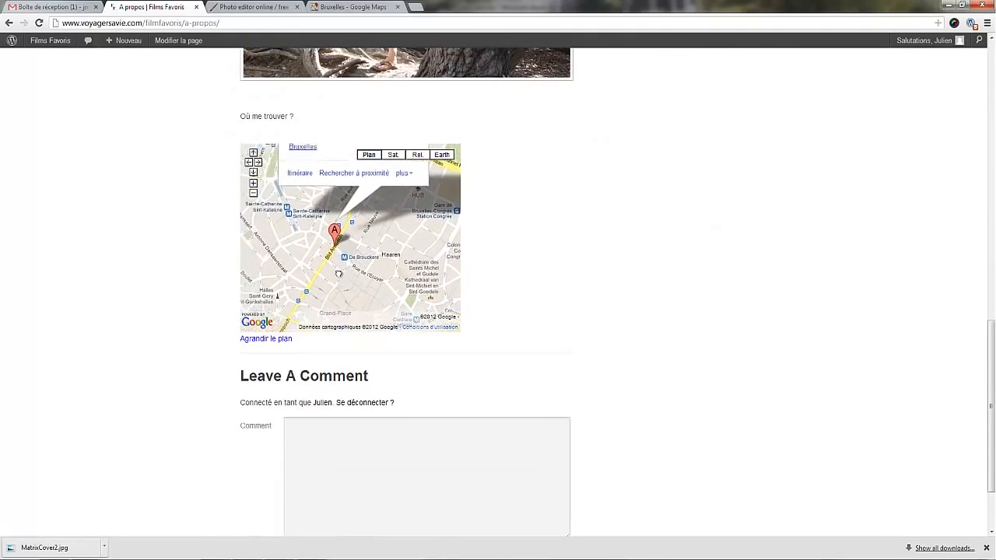
{"action": "left_click", "coordinate": [252, 183]}
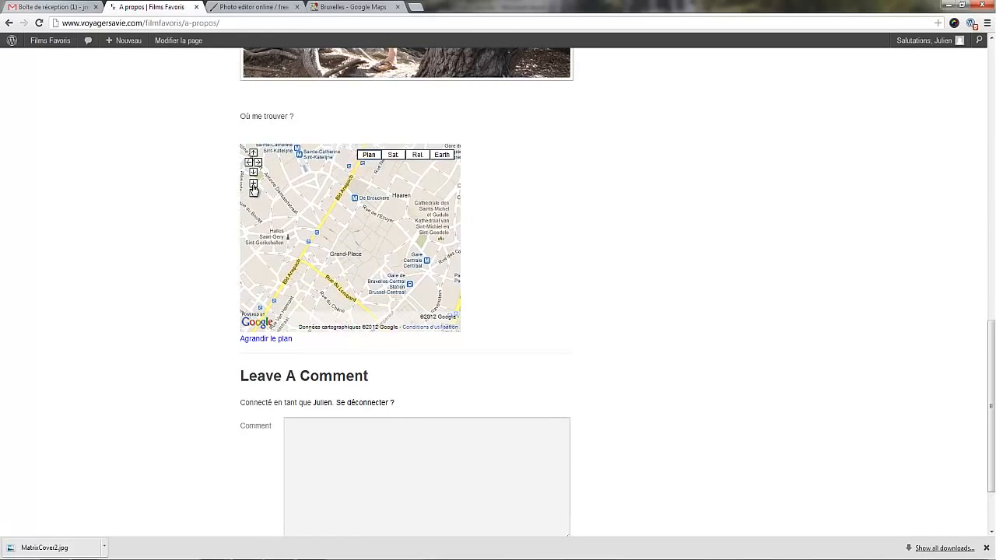
{"action": "scroll", "coordinate": [655, 241], "scroll_direction": "up", "scroll_amount": 2}
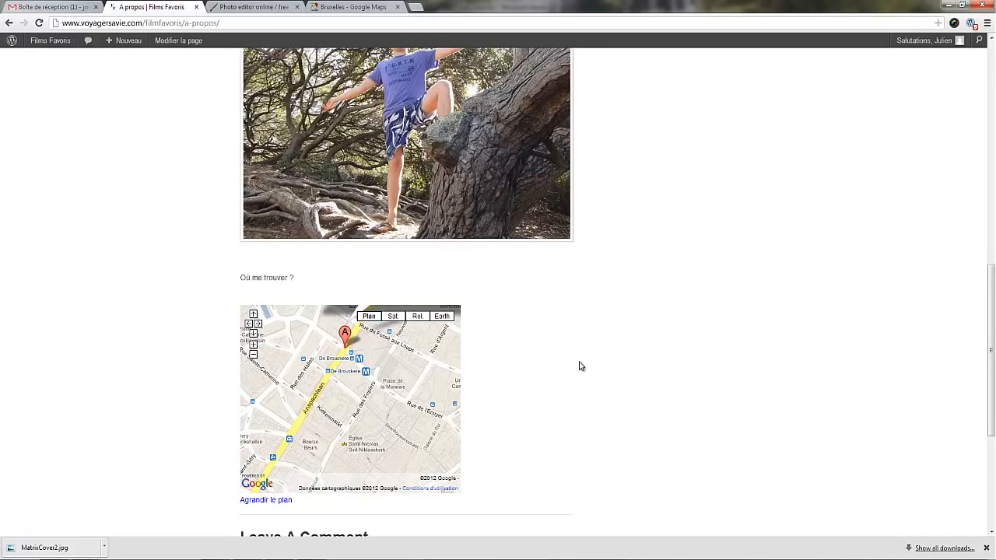
Set the map iframe's width to 100% in the A propos page's HTML source and update the page.
{"action": "left_click", "coordinate": [179, 43]}
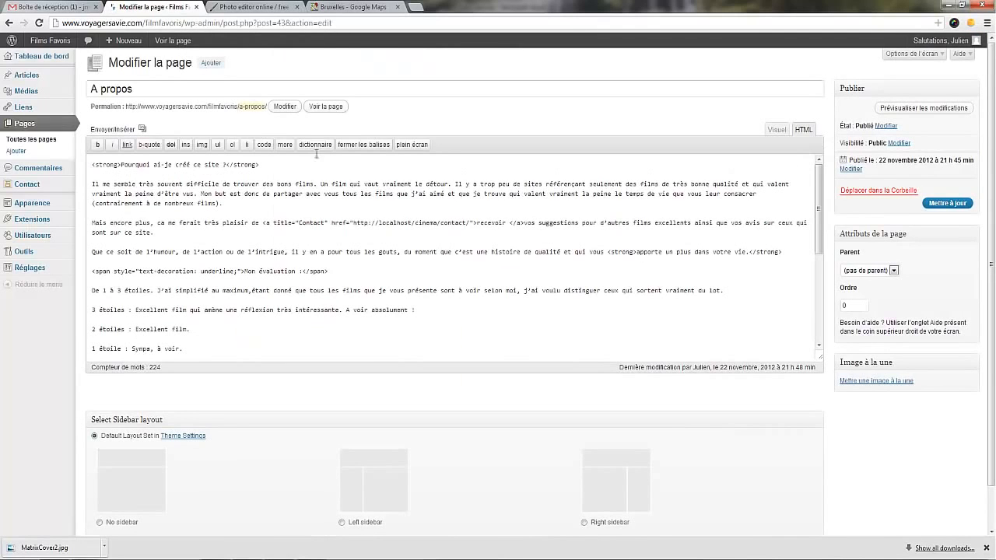
{"action": "left_click_drag", "start_coordinate": [817, 222], "coordinate": [822, 345]}
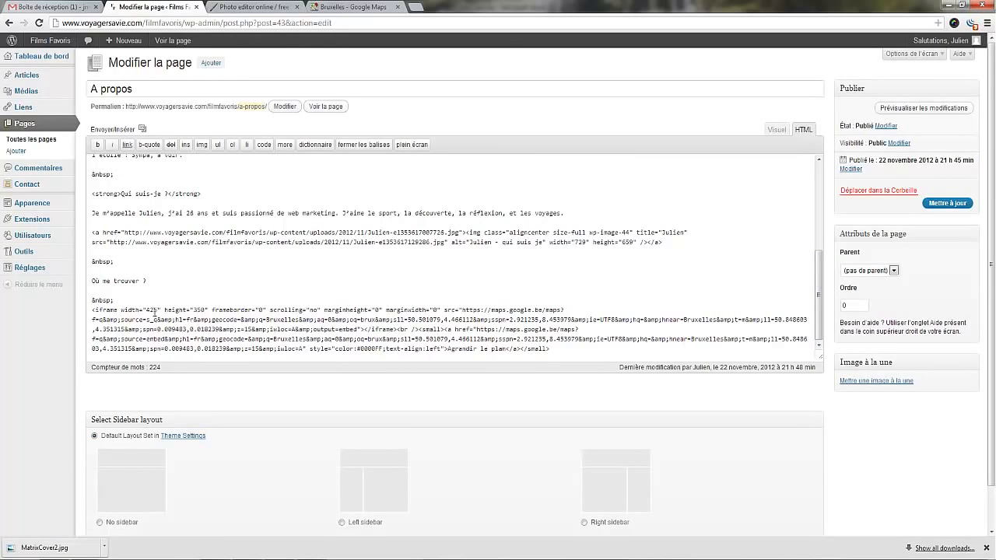
{"action": "mouse_move", "coordinate": [155, 311]}
{"action": "left_mouse_down"}
{"action": "mouse_move", "coordinate": [151, 346]}
{"action": "mouse_move", "coordinate": [147, 310]}
{"action": "left_mouse_up"}
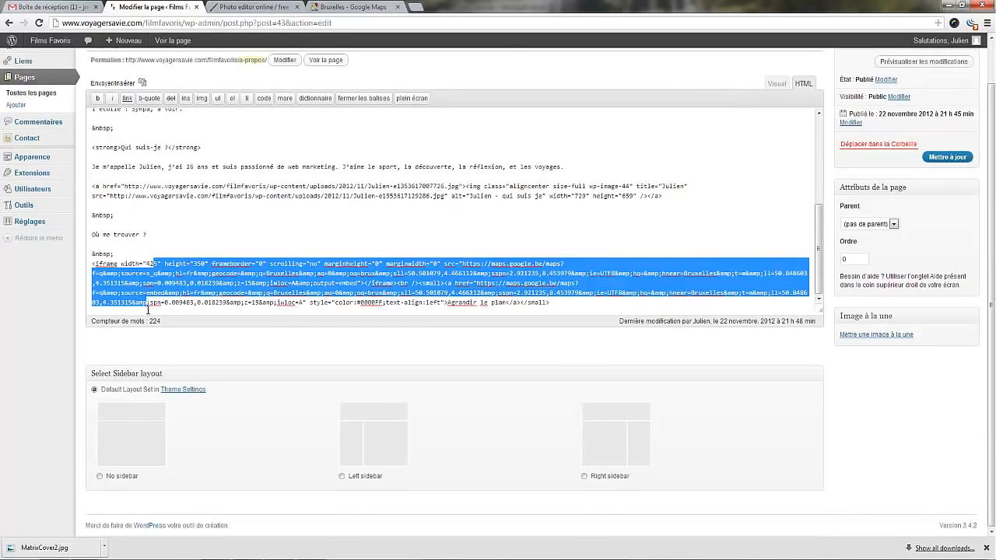
{"action": "double_click", "coordinate": [151, 263]}
{"action": "type", "text": "100%"}
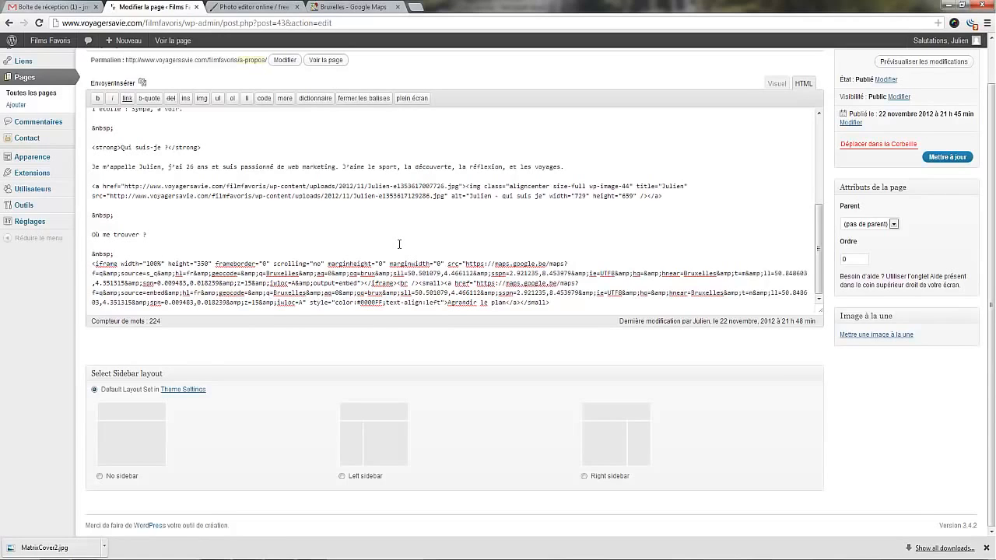
{"action": "left_click", "coordinate": [934, 158]}
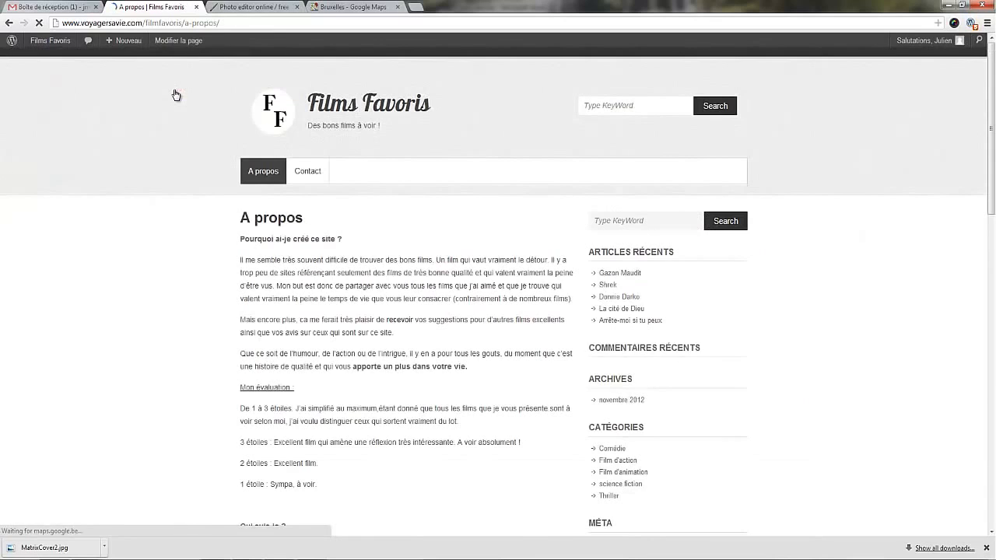
Check the embedded map's width and panning on the published A propos page, and go to the site's home page.
{"action": "scroll", "coordinate": [222, 262], "scroll_direction": "down", "scroll_amount": 10}
{"action": "scroll", "coordinate": [222, 262], "scroll_direction": "down", "scroll_amount": 2}
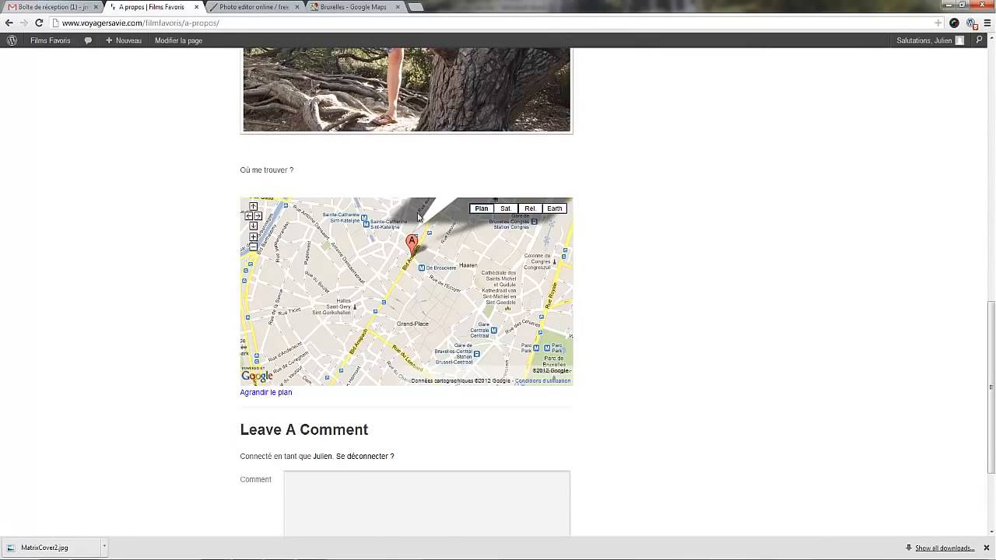
{"action": "mouse_move", "coordinate": [442, 287]}
{"action": "left_mouse_down"}
{"action": "mouse_move", "coordinate": [429, 303]}
{"action": "mouse_move", "coordinate": [410, 276]}
{"action": "mouse_move", "coordinate": [433, 226]}
{"action": "mouse_move", "coordinate": [456, 276]}
{"action": "mouse_move", "coordinate": [416, 288]}
{"action": "left_mouse_up"}
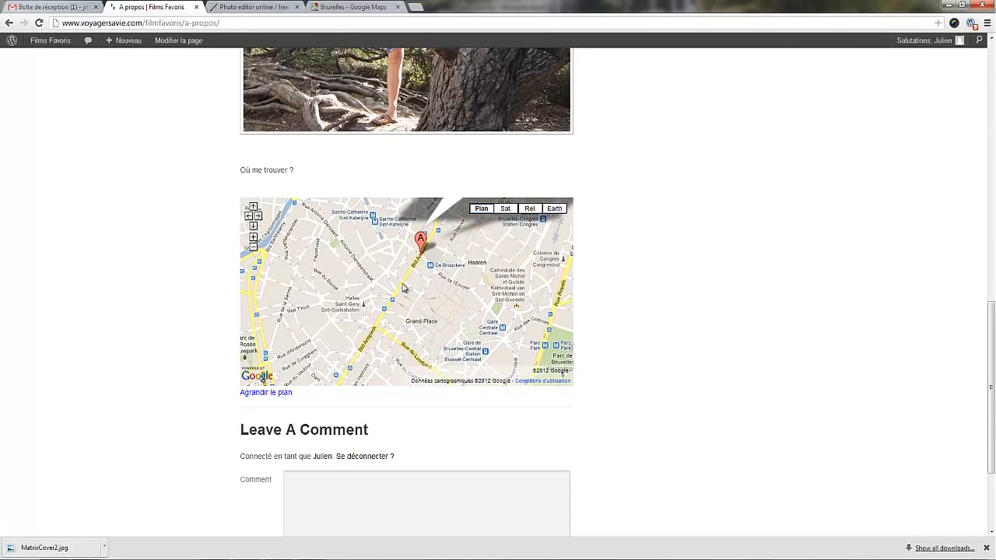
{"action": "scroll", "coordinate": [711, 318], "scroll_direction": "up", "scroll_amount": 3}
{"action": "scroll", "coordinate": [711, 318], "scroll_direction": "up", "scroll_amount": 5}
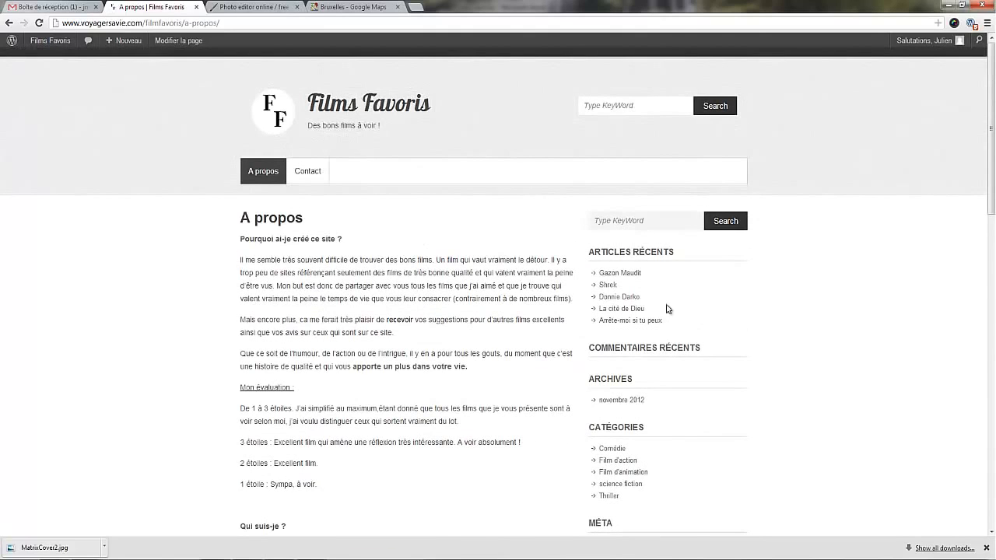
{"action": "left_click", "coordinate": [315, 113]}
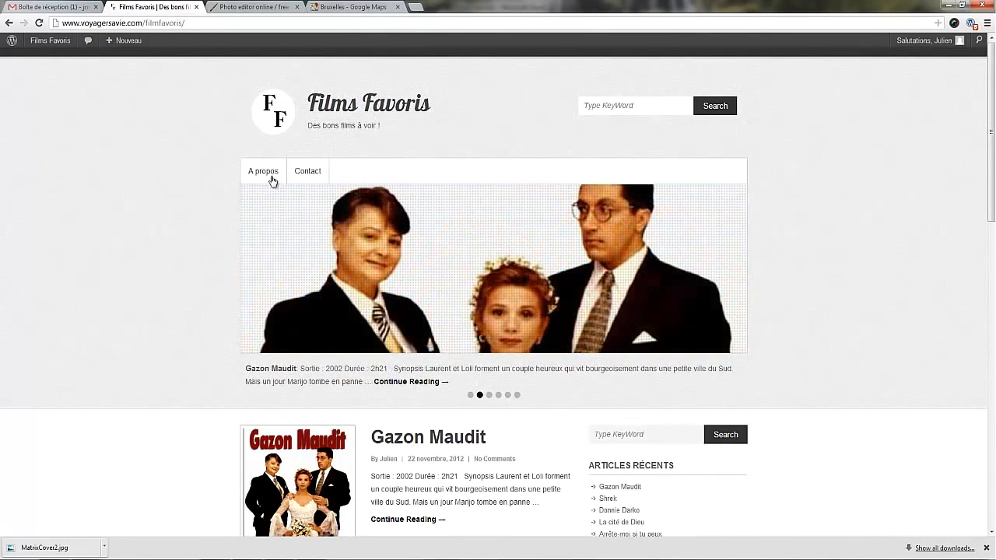
Switch to the PowerPoint plan, strike through "Créer des pages" on slide 4, highlight "Menu", and return to the browser.
{"action": "left_click", "coordinate": [215, 558]}
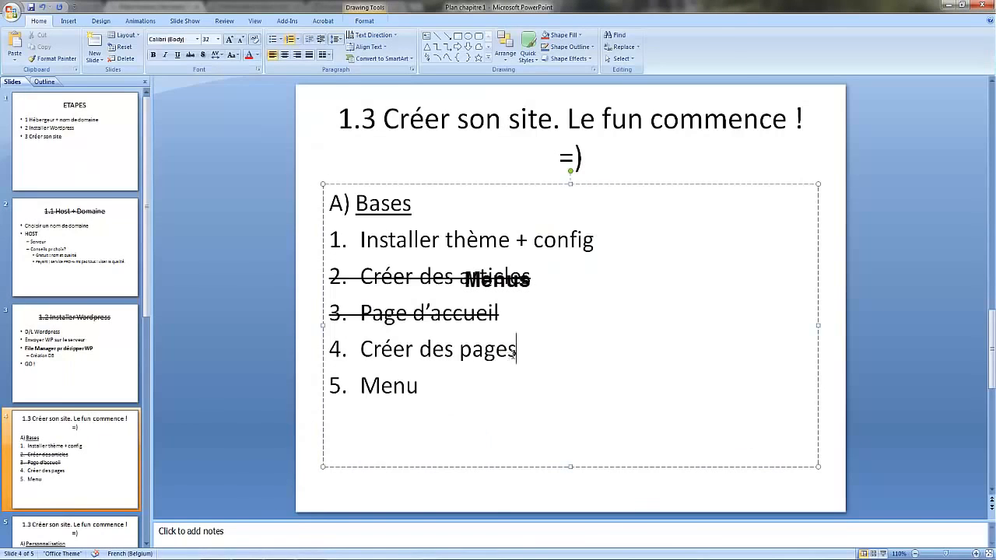
{"action": "left_click_drag", "start_coordinate": [520, 350], "coordinate": [331, 353]}
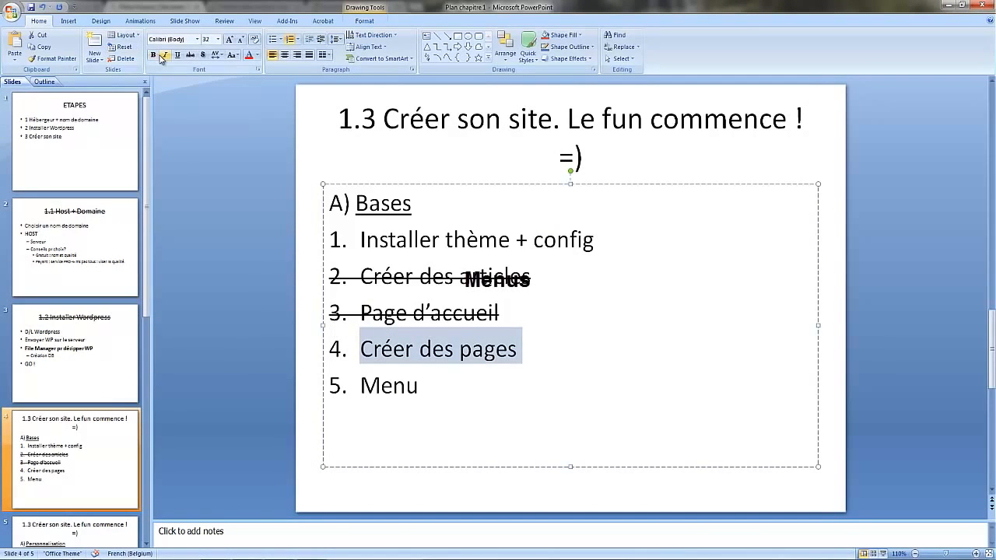
{"action": "left_click", "coordinate": [190, 55]}
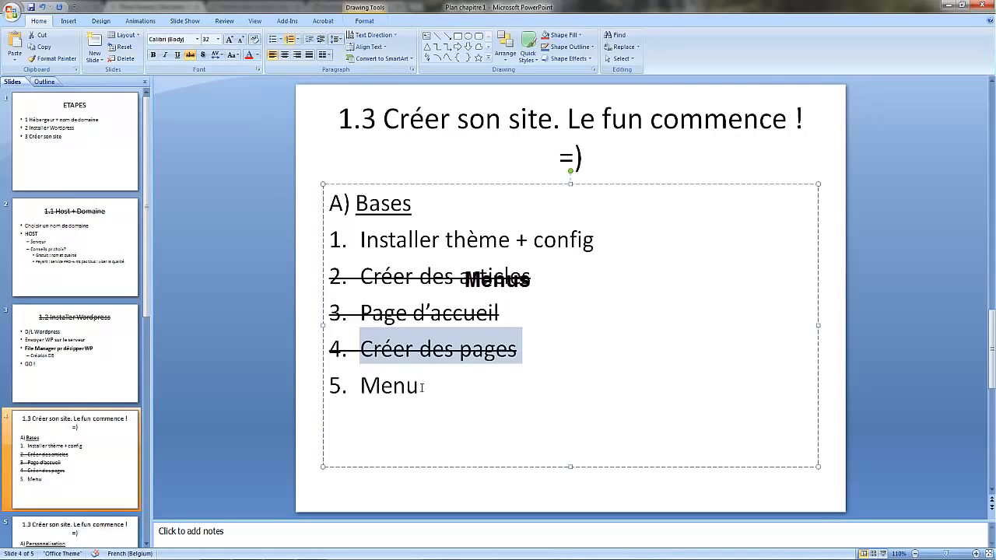
{"action": "left_click_drag", "start_coordinate": [424, 386], "coordinate": [327, 384]}
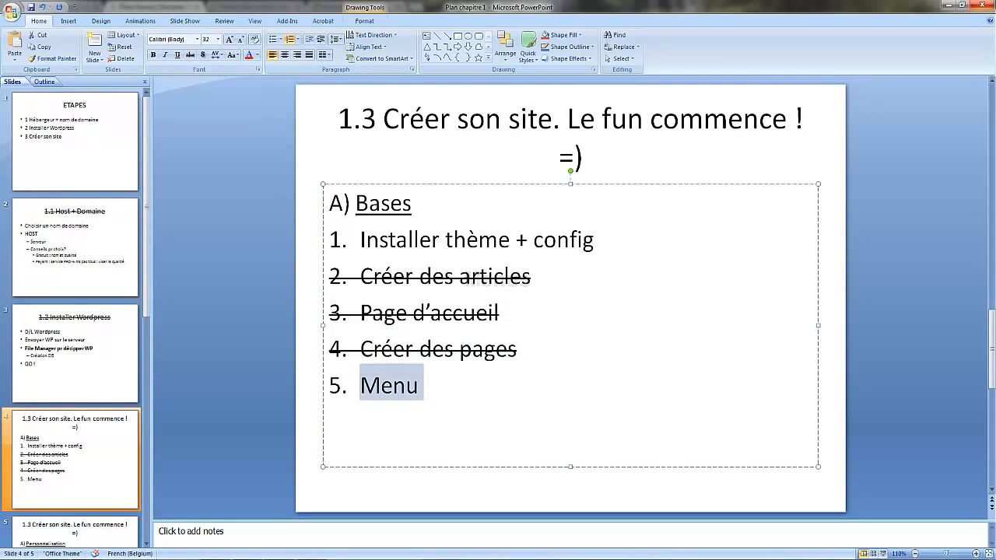
{"action": "left_click", "coordinate": [946, 6]}
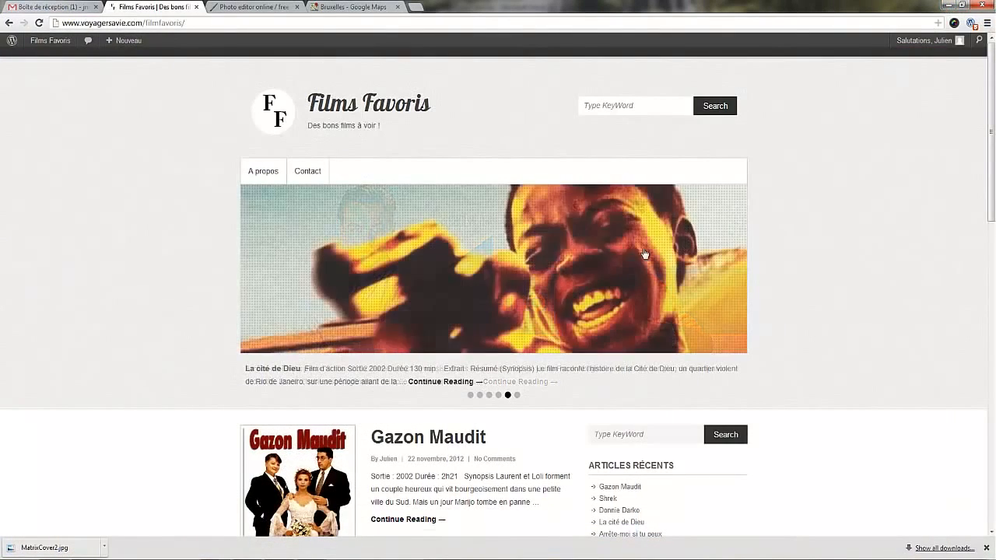
Open the menu management page in the site's administration and create a menu named "Top menu".
{"action": "left_click", "coordinate": [52, 45]}
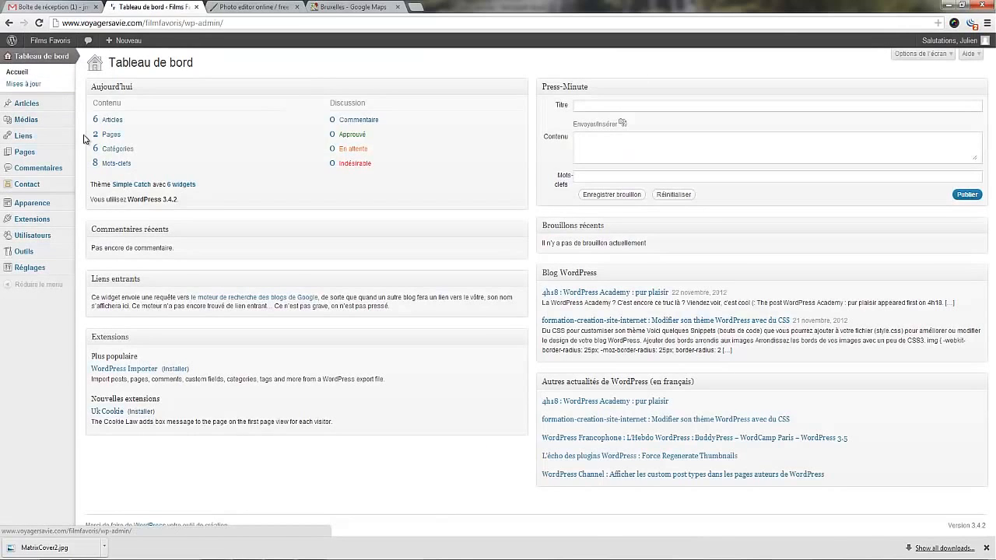
{"action": "mouse_move", "coordinate": [46, 204]}
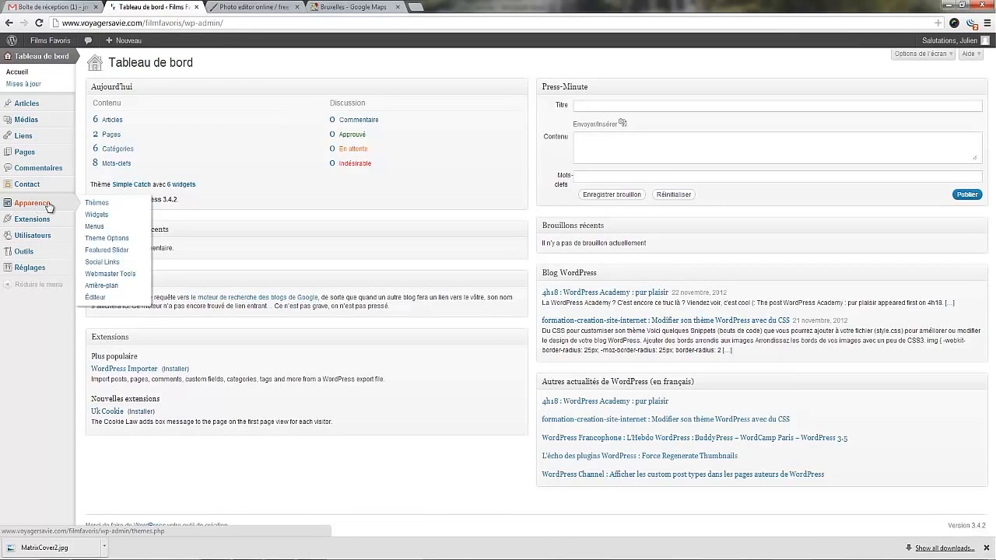
{"action": "left_click", "coordinate": [95, 231]}
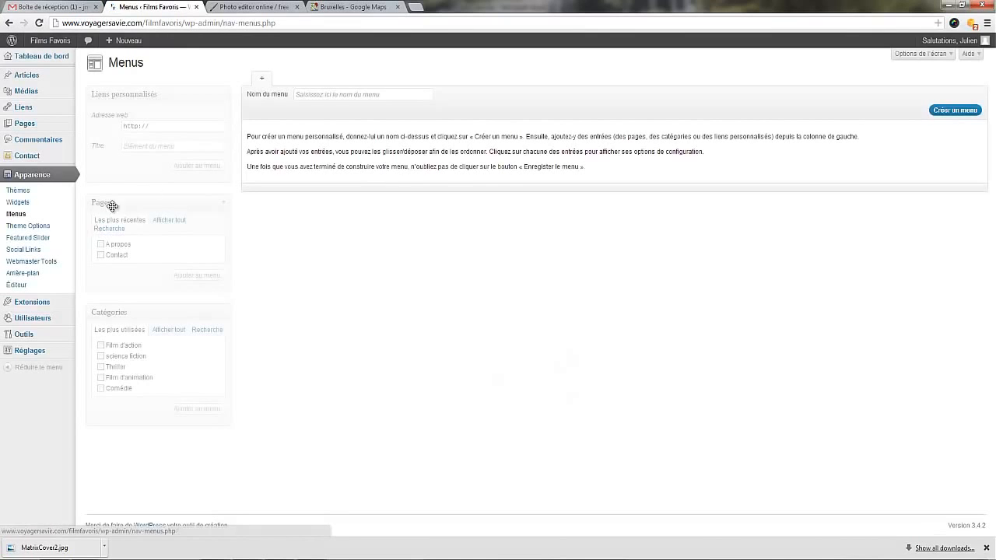
{"action": "left_click", "coordinate": [344, 93]}
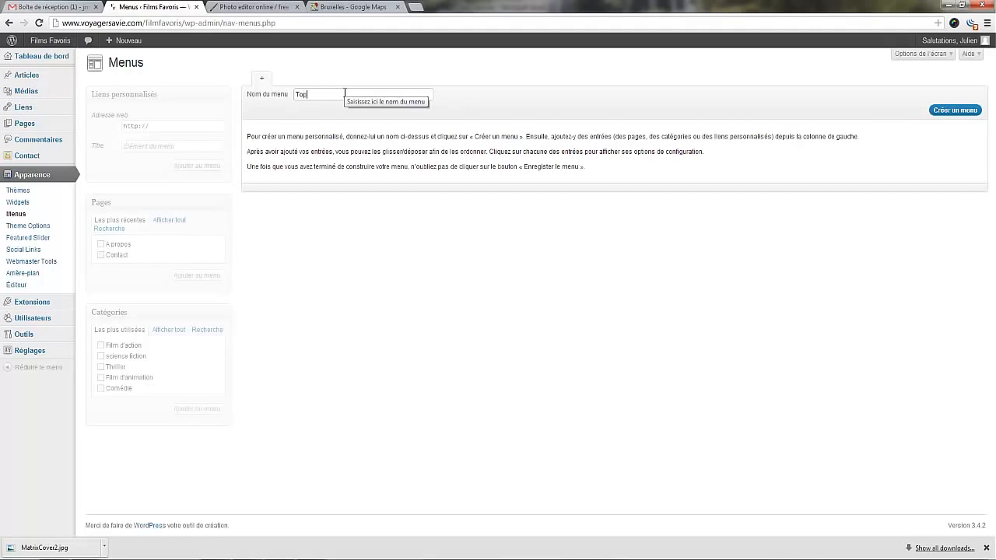
{"action": "key", "text": "Return"}
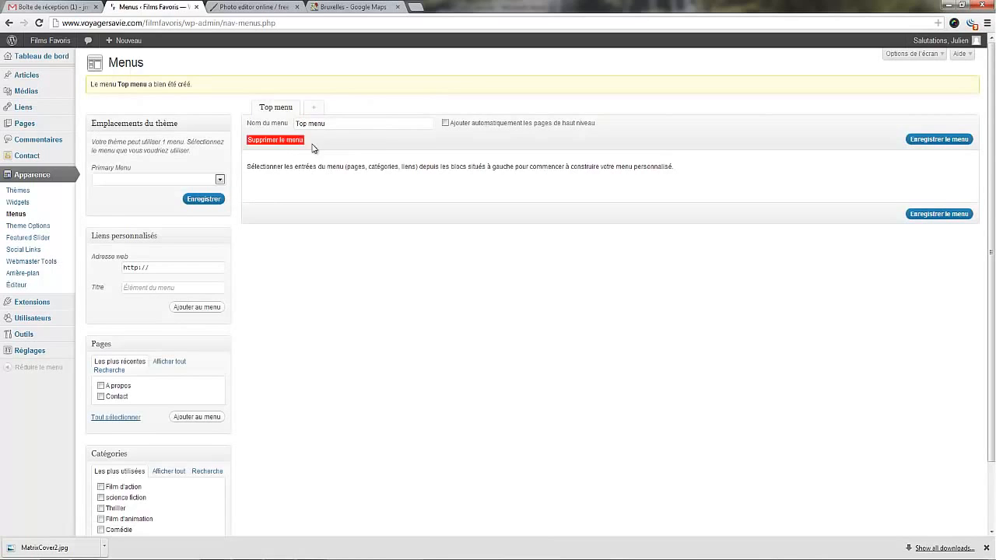
Assign "Top menu" to the theme's Primary Menu location and save the assignment.
{"action": "left_click", "coordinate": [219, 181]}
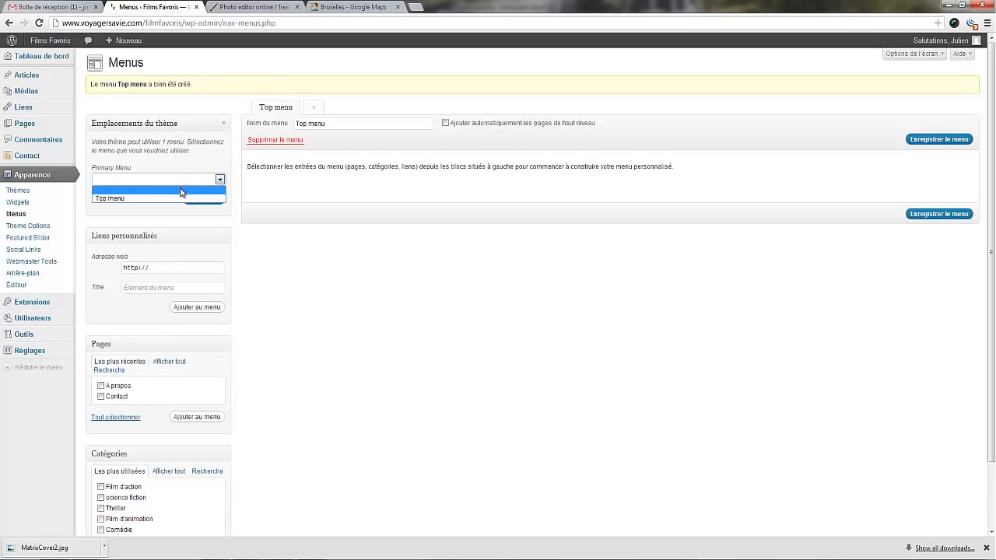
{"action": "left_click", "coordinate": [115, 199]}
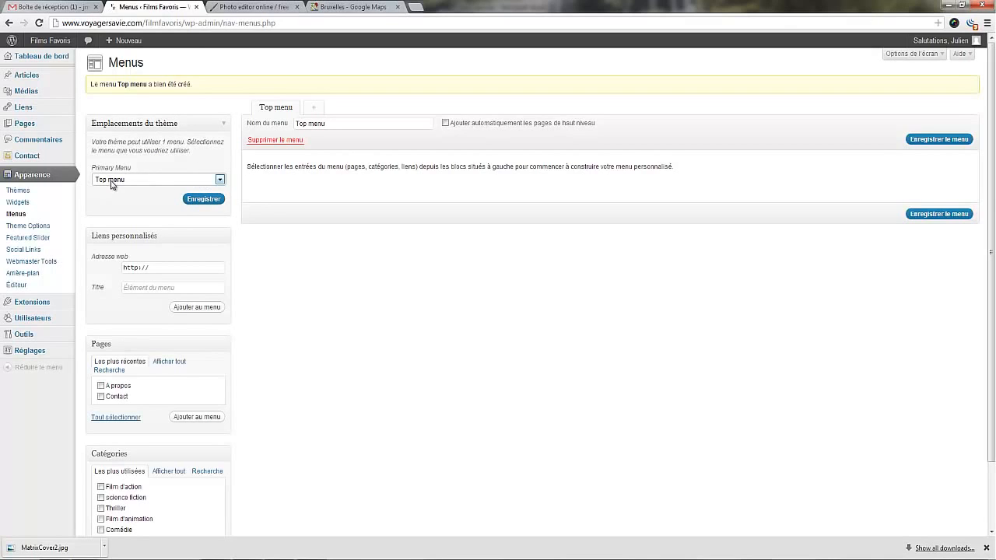
{"action": "left_click", "coordinate": [200, 200]}
Add the A propos and Contact pages and the categories Film d'action, science fiction, Thriller, Film d'animation and Comédie to the menu.
{"action": "scroll", "coordinate": [187, 167], "scroll_direction": "down", "scroll_amount": 2}
{"action": "left_click", "coordinate": [100, 309]}
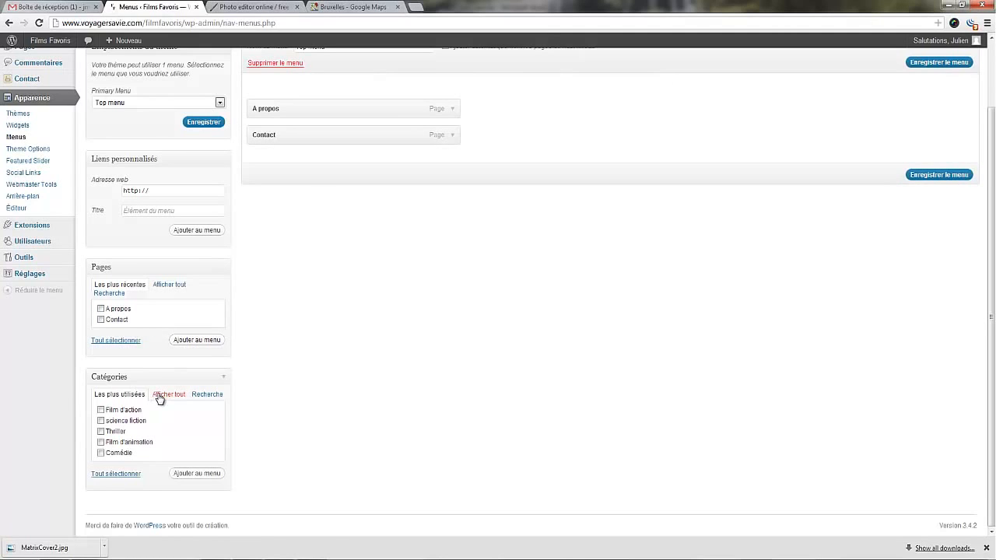
{"action": "left_click", "coordinate": [100, 421]}
{"action": "left_click", "coordinate": [100, 442]}
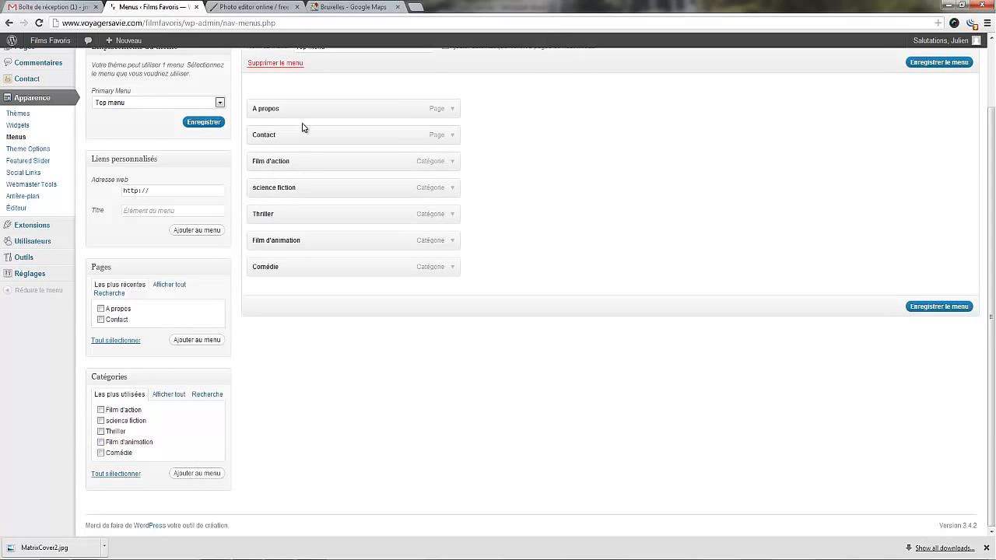
Reorder the menu with A propos first, the five film categories next and Contact last, and save it.
{"action": "left_click_drag", "start_coordinate": [301, 109], "coordinate": [287, 284]}
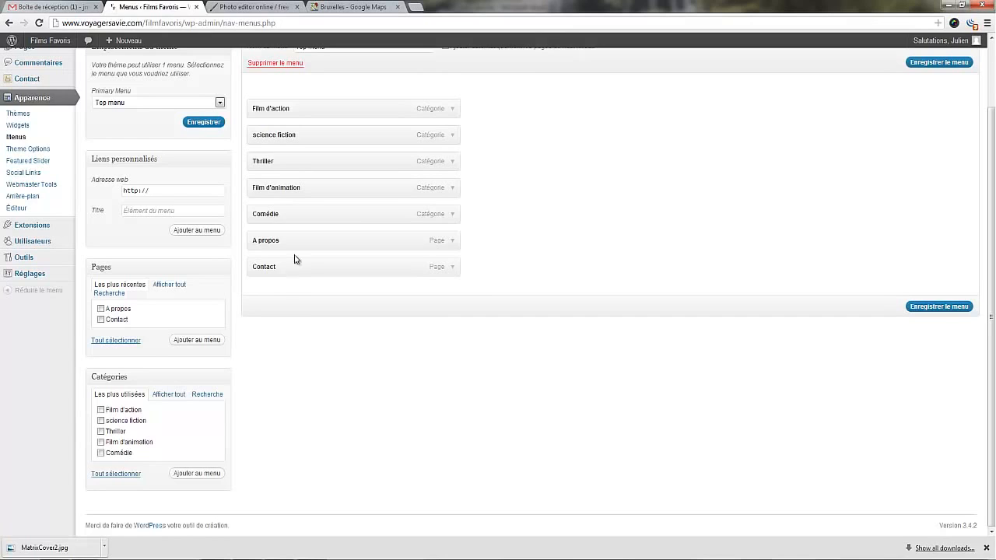
{"action": "left_click_drag", "start_coordinate": [295, 238], "coordinate": [304, 103]}
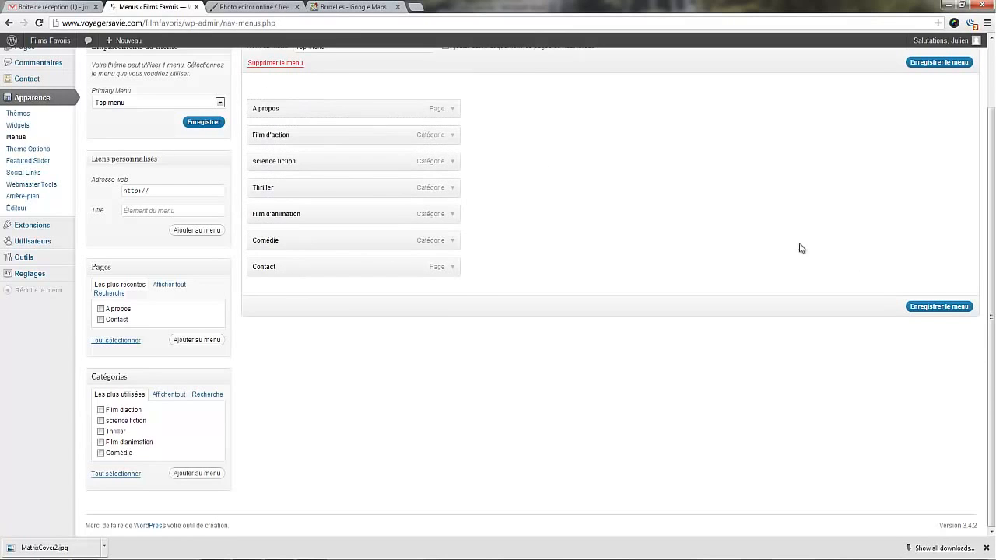
{"action": "left_click", "coordinate": [937, 306]}
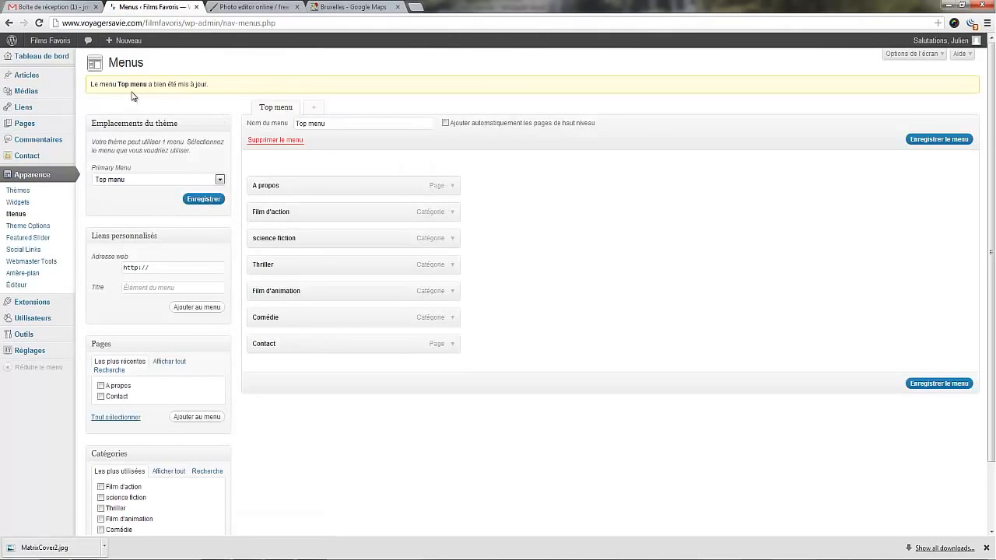
View the public site and check the Film d'action and Film d'animation category pages through the new navigation menu.
{"action": "left_click", "coordinate": [54, 42]}
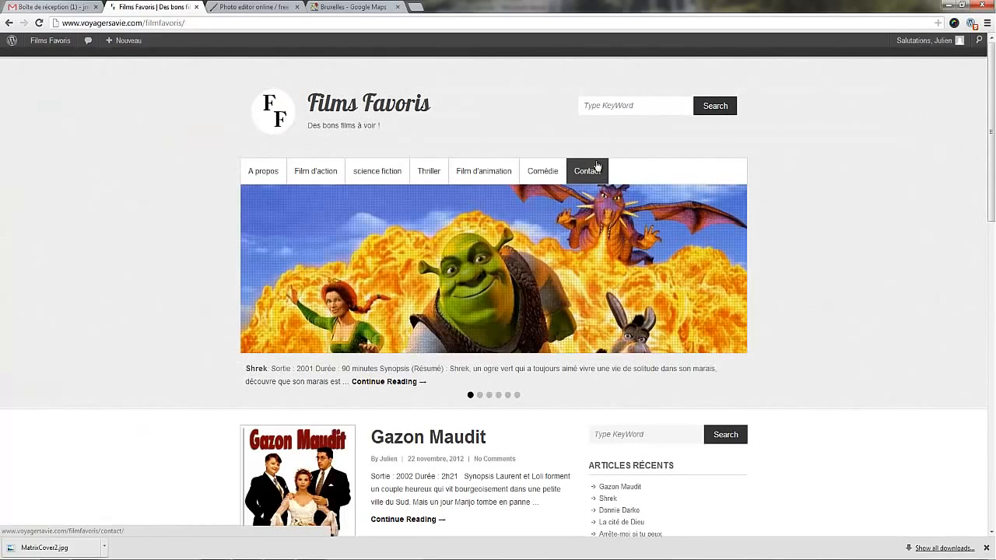
{"action": "left_click", "coordinate": [317, 172]}
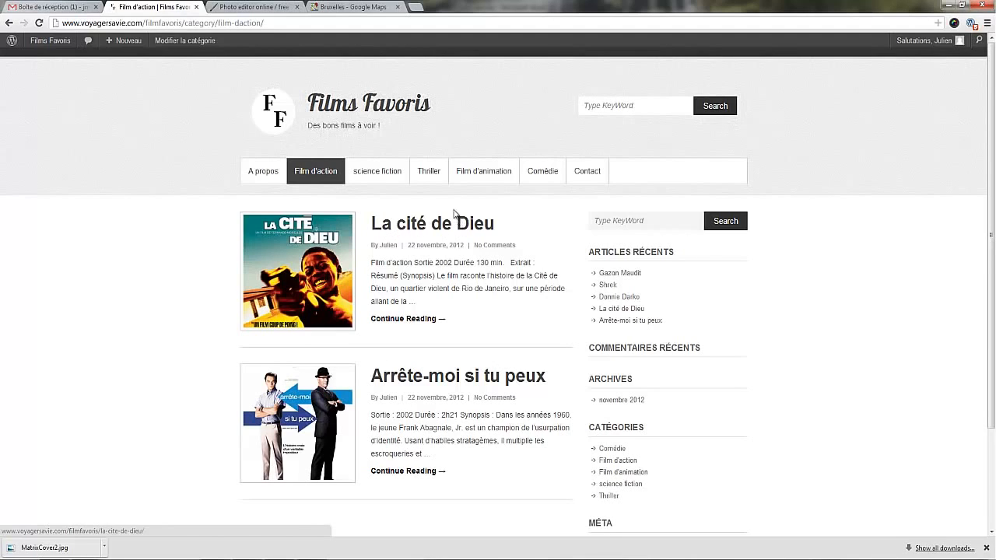
{"action": "left_click", "coordinate": [482, 178]}
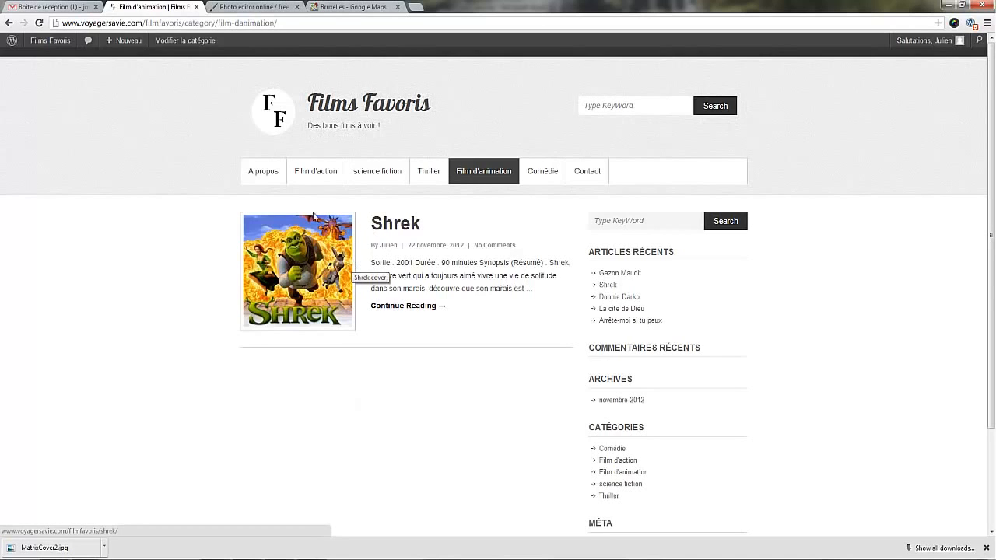
Return to the menu management page in the administration and move A propos to just above Contact.
{"action": "mouse_move", "coordinate": [44, 44]}
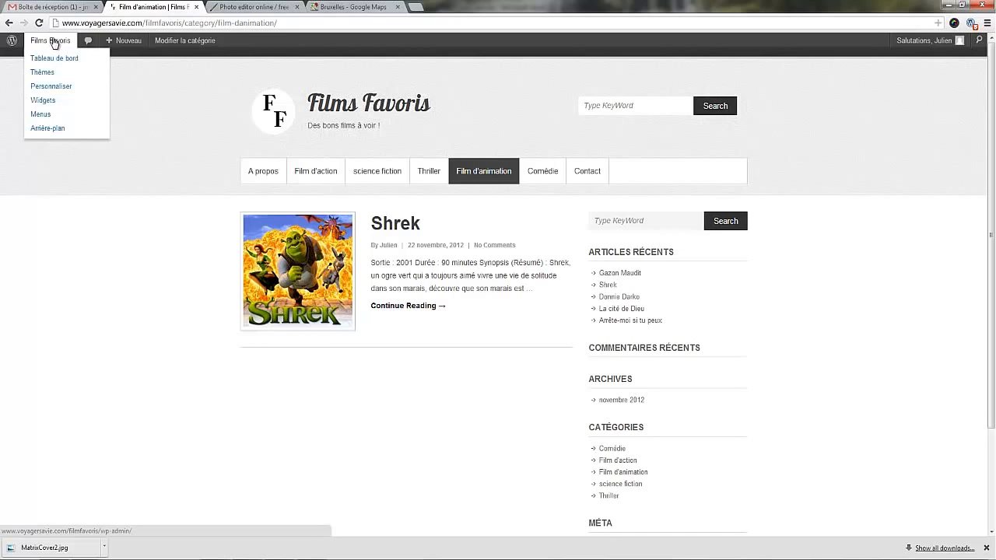
{"action": "left_click", "coordinate": [55, 44]}
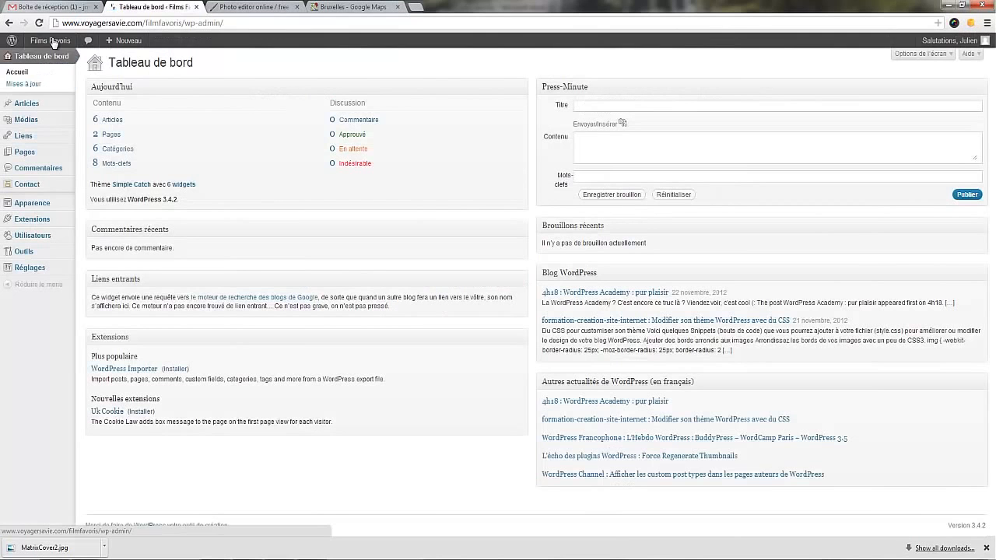
{"action": "mouse_move", "coordinate": [62, 206]}
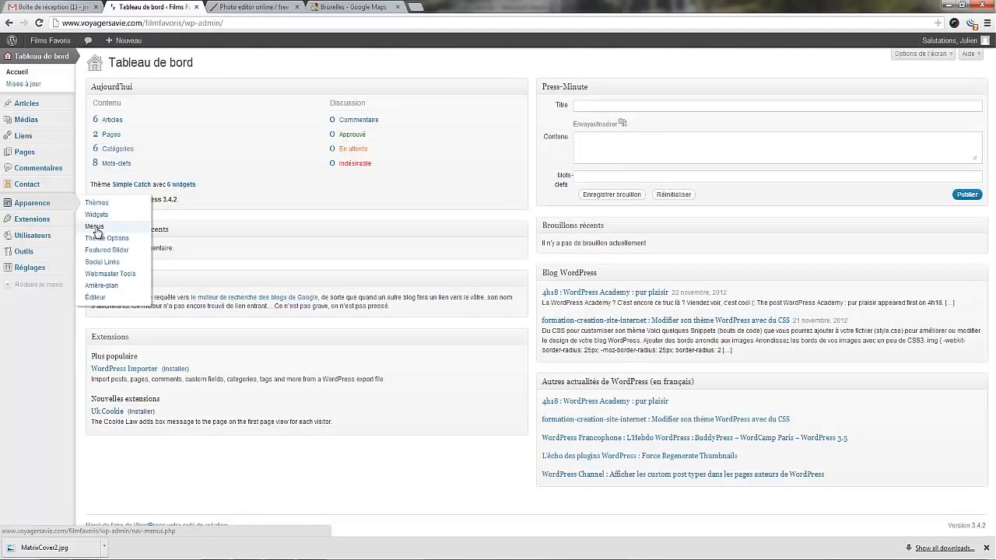
{"action": "left_click", "coordinate": [96, 230]}
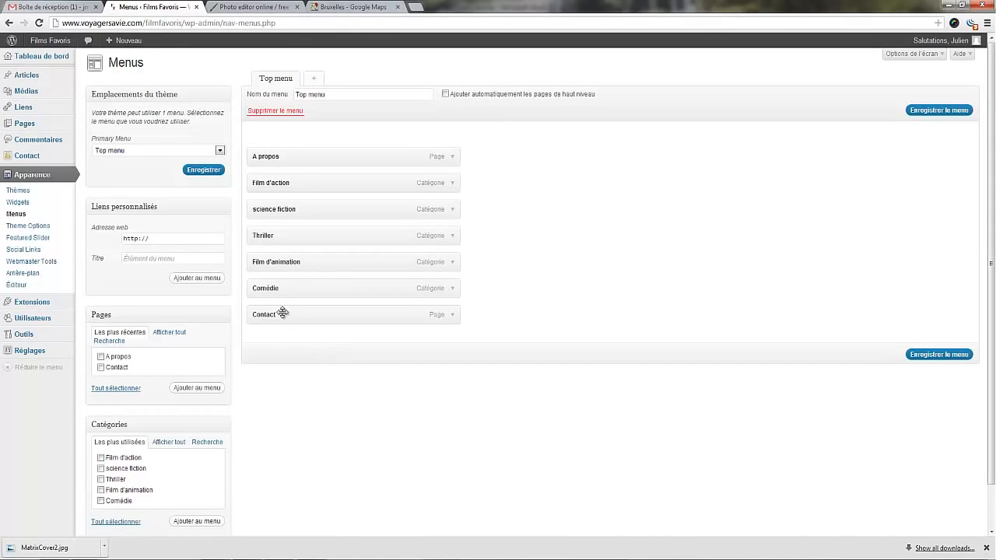
{"action": "left_click_drag", "start_coordinate": [279, 154], "coordinate": [273, 282]}
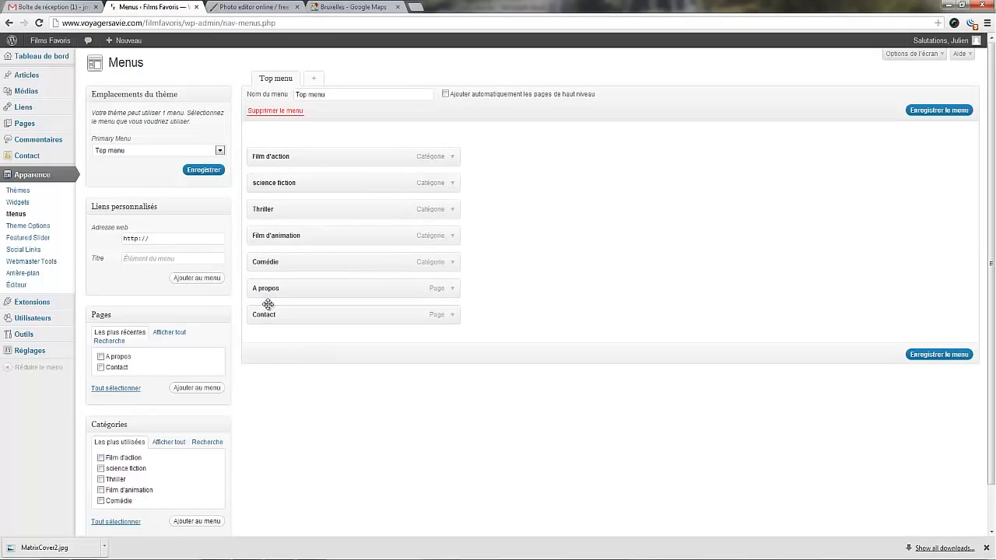
Open the public site in a separate browser tab and close the photo editor and Google Maps tabs.
{"action": "scroll", "coordinate": [230, 402], "scroll_direction": "down", "scroll_amount": 2}
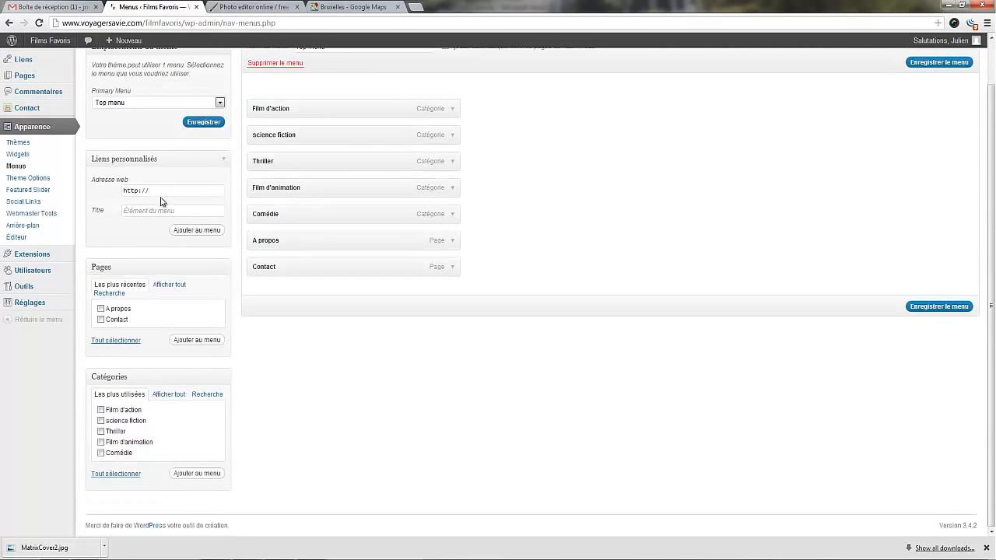
{"action": "scroll", "coordinate": [285, 100], "scroll_direction": "up", "scroll_amount": 2}
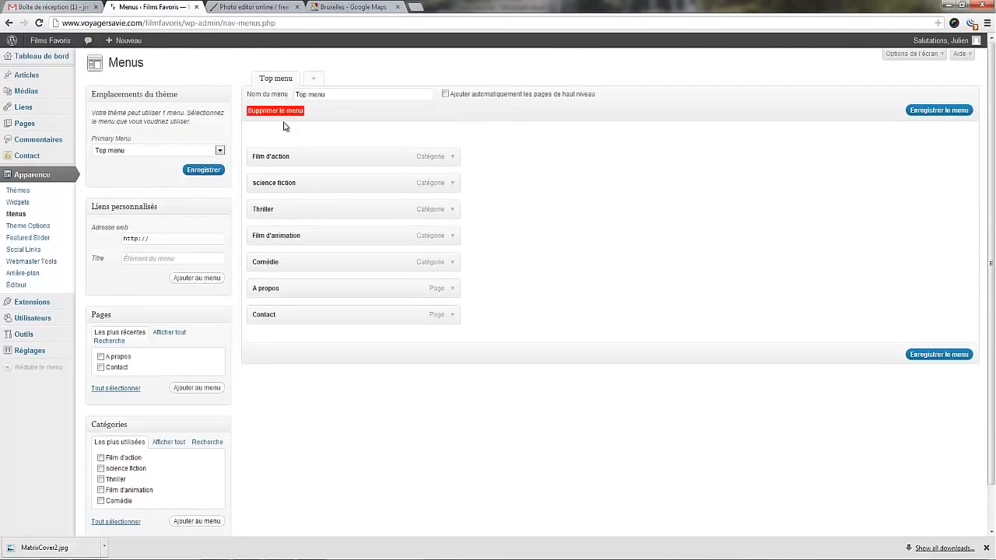
{"action": "left_click", "coordinate": [165, 259]}
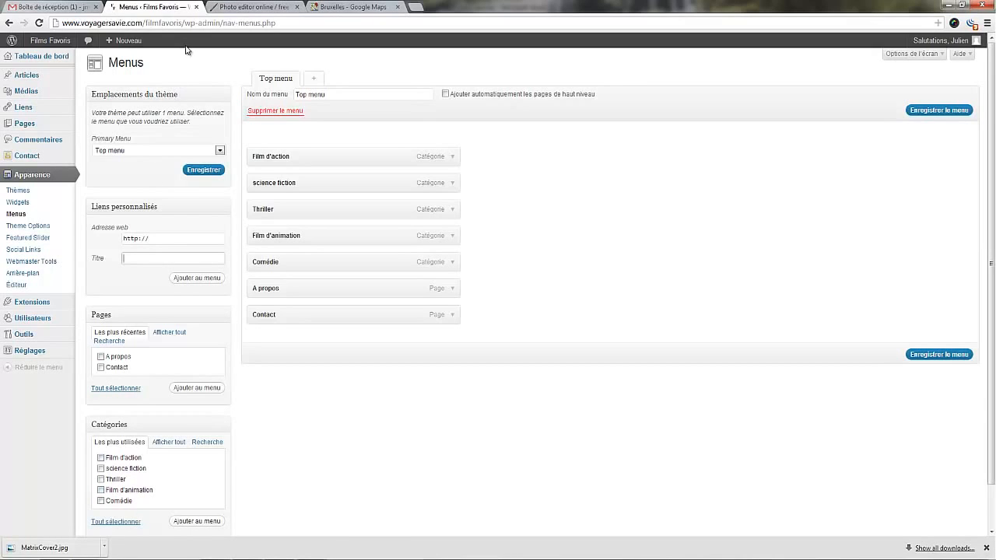
{"action": "mouse_move", "coordinate": [65, 45]}
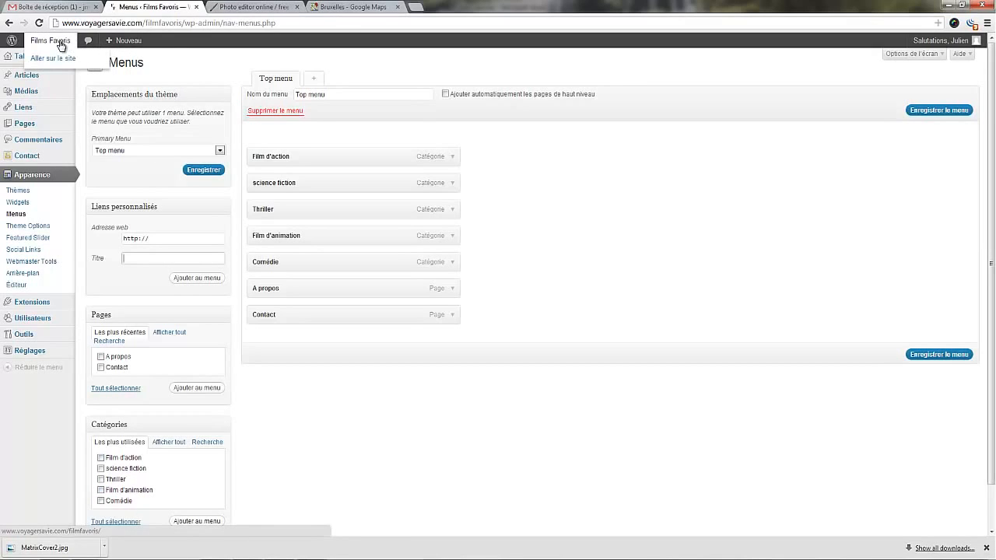
{"action": "middle_click", "coordinate": [61, 45]}
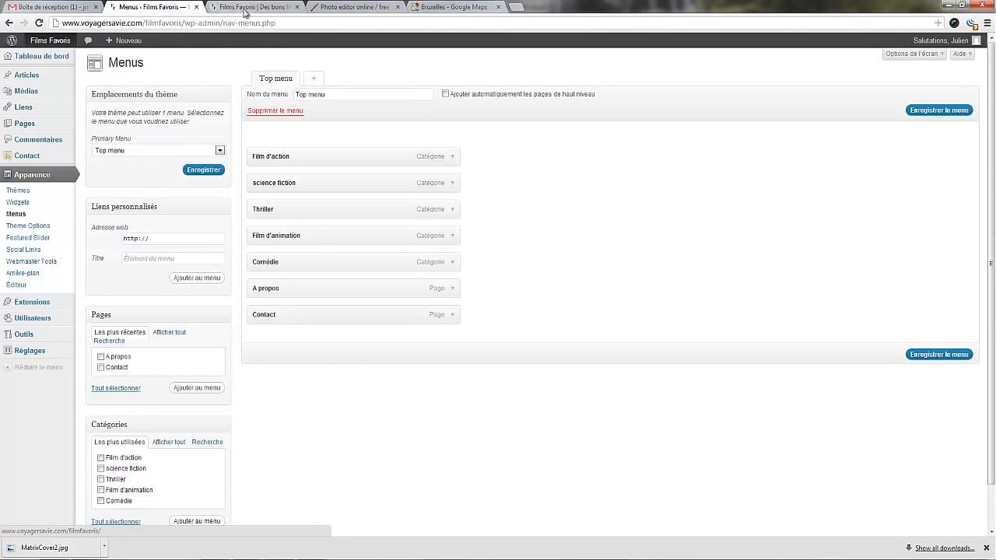
{"action": "left_click", "coordinate": [342, 7]}
{"action": "left_click", "coordinate": [398, 7]}
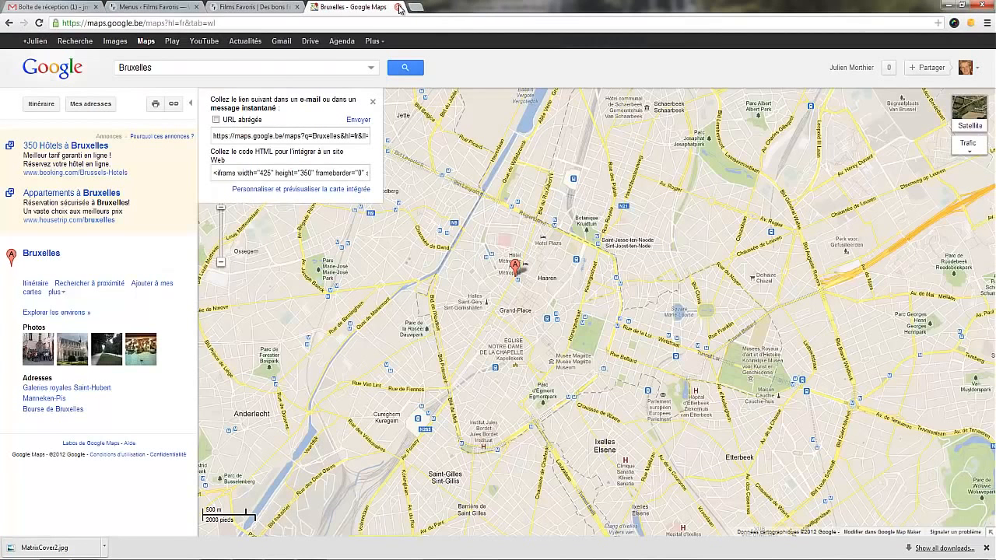
{"action": "left_click", "coordinate": [402, 7]}
Copy the home page's web address from the public site.
{"action": "left_click", "coordinate": [174, 6]}
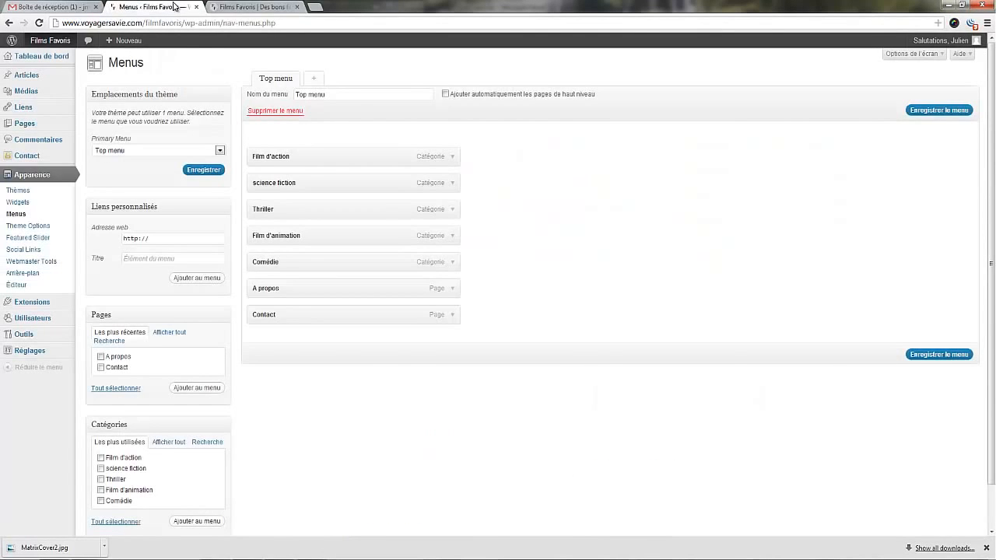
{"action": "left_click", "coordinate": [240, 7]}
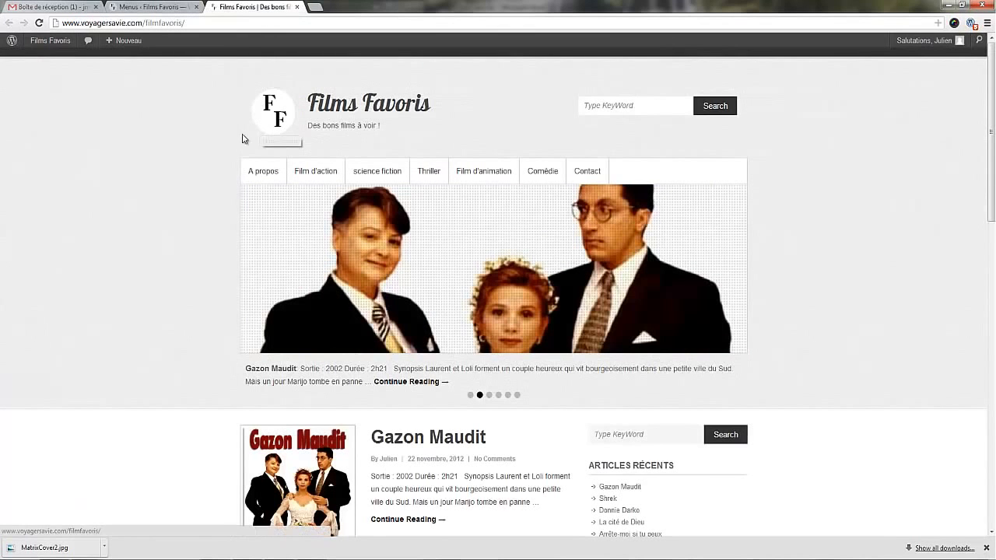
{"action": "scroll", "coordinate": [338, 337], "scroll_direction": "down", "scroll_amount": 3}
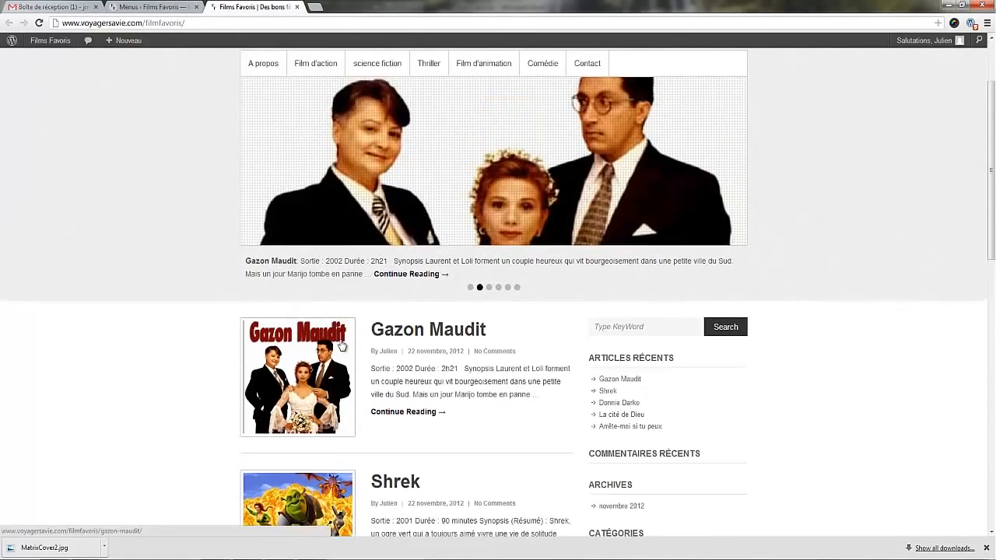
{"action": "scroll", "coordinate": [338, 337], "scroll_direction": "up", "scroll_amount": 3}
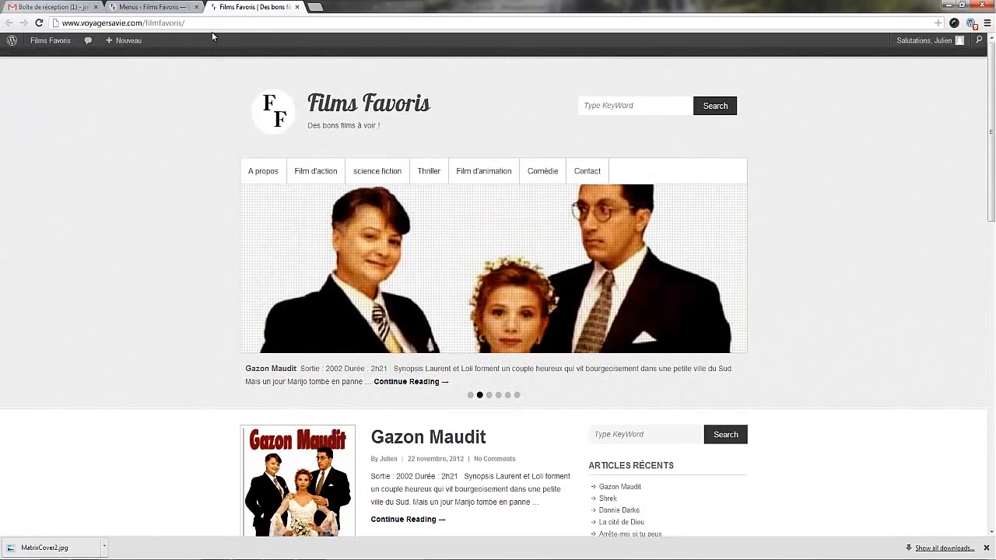
{"action": "left_click", "coordinate": [129, 24]}
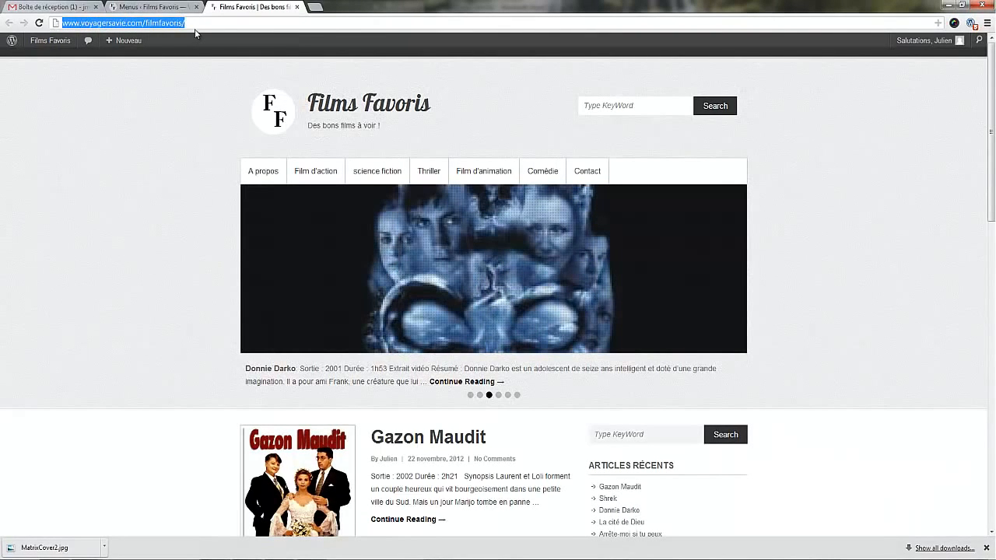
{"action": "left_click", "coordinate": [154, 7]}
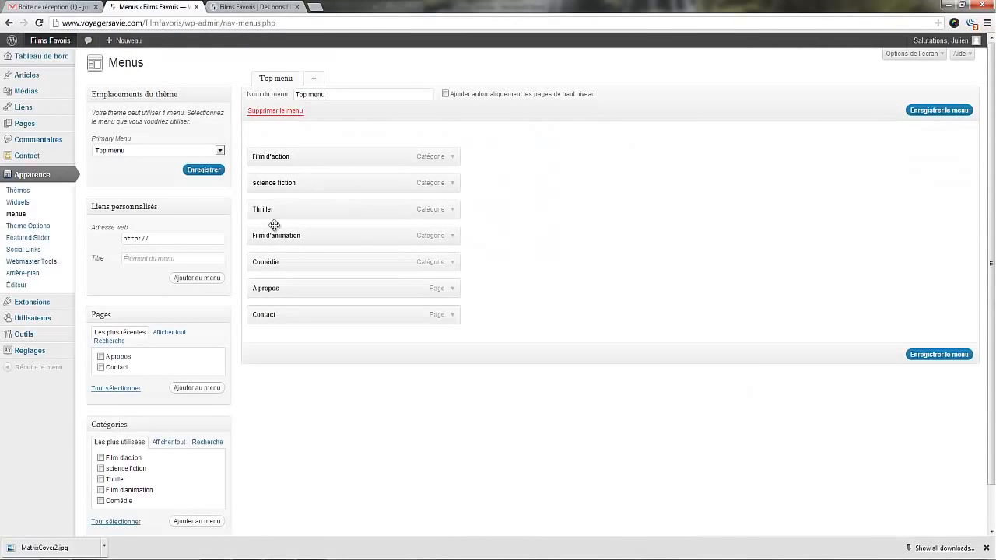
{"action": "left_click", "coordinate": [172, 238]}
{"action": "key", "text": "ctrl+v"}
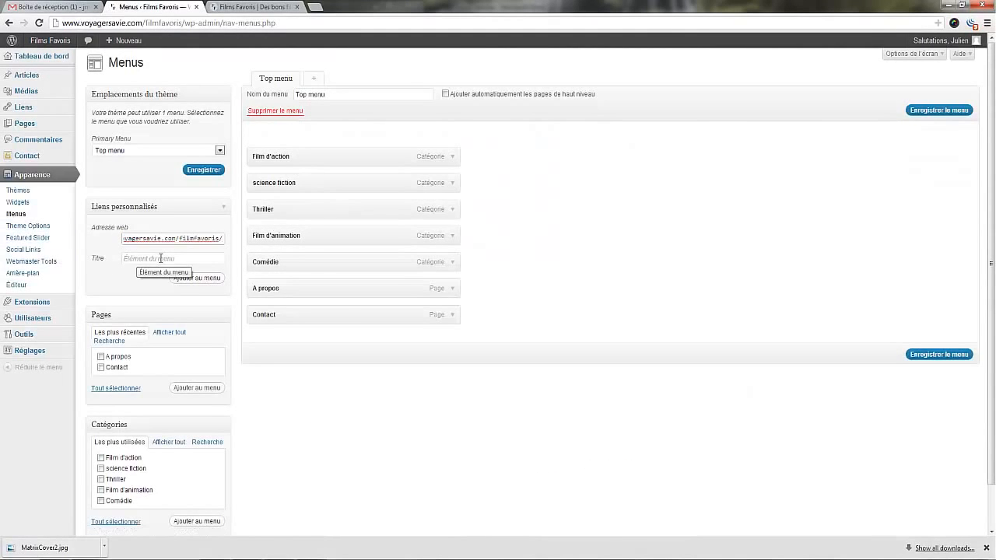
{"action": "left_click", "coordinate": [160, 258]}
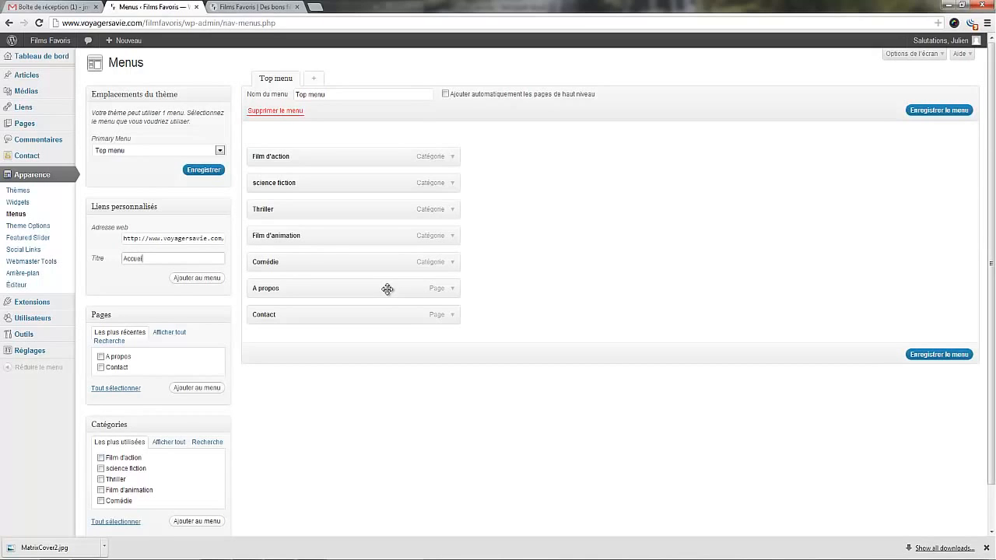
{"action": "left_click", "coordinate": [197, 279]}
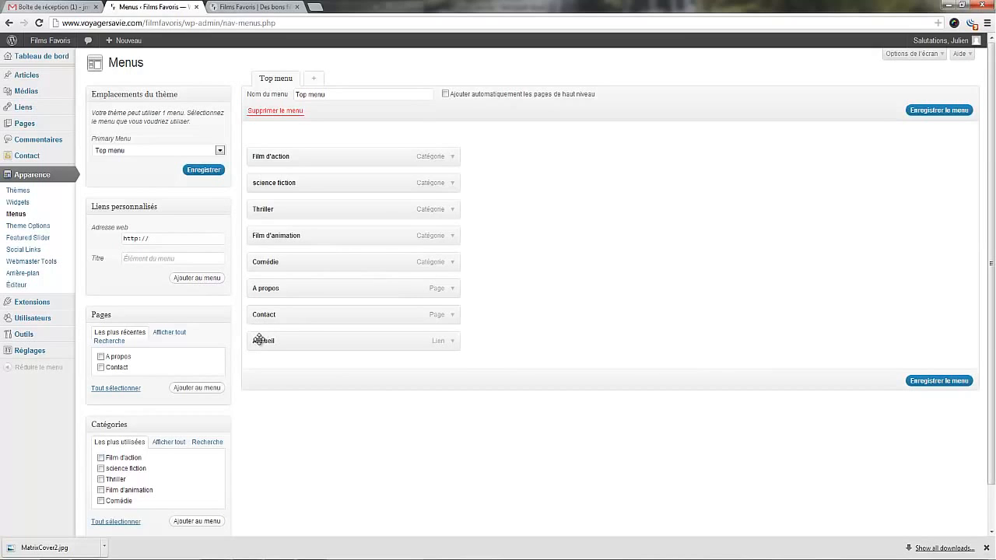
{"action": "left_click_drag", "start_coordinate": [261, 334], "coordinate": [264, 147]}
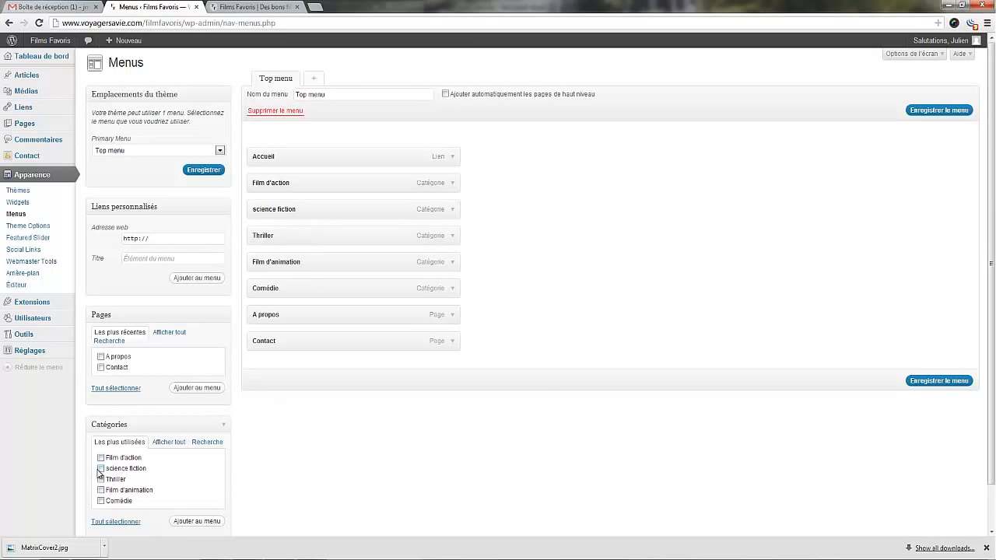
Add a second science fiction category entry, nest it as a sub-item under Film d'action, and save the menu.
{"action": "scroll", "coordinate": [273, 503], "scroll_direction": "down", "scroll_amount": 1}
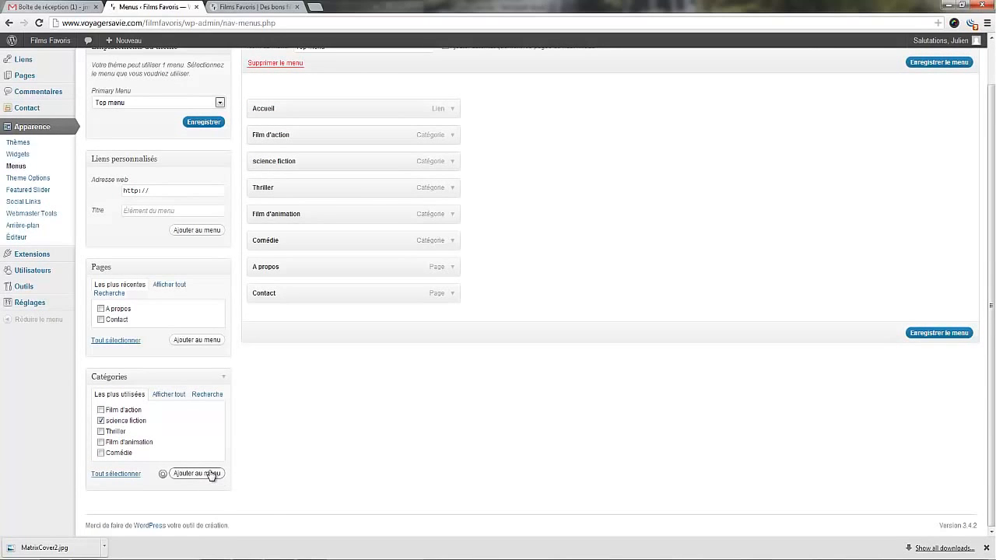
{"action": "left_click_drag", "start_coordinate": [291, 311], "coordinate": [335, 159]}
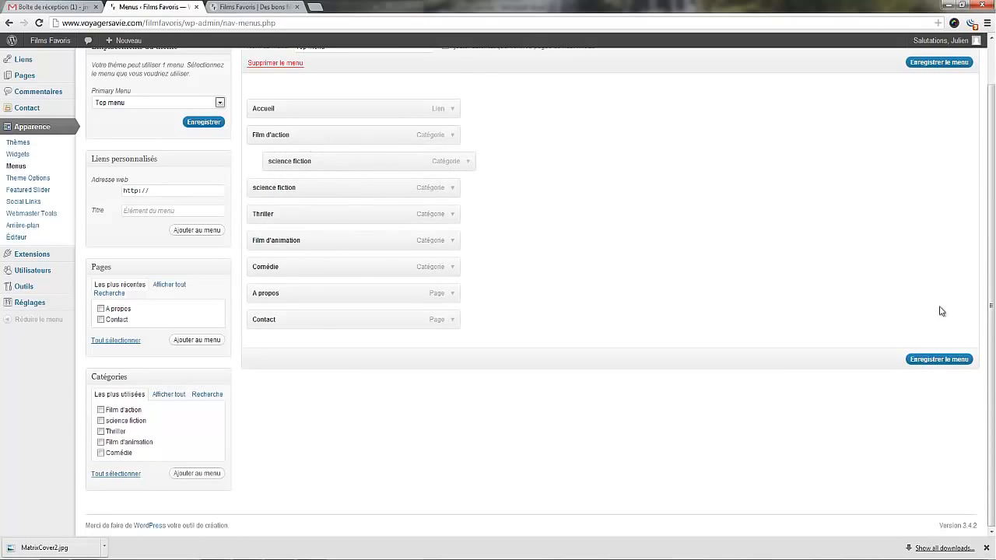
{"action": "left_click", "coordinate": [937, 359]}
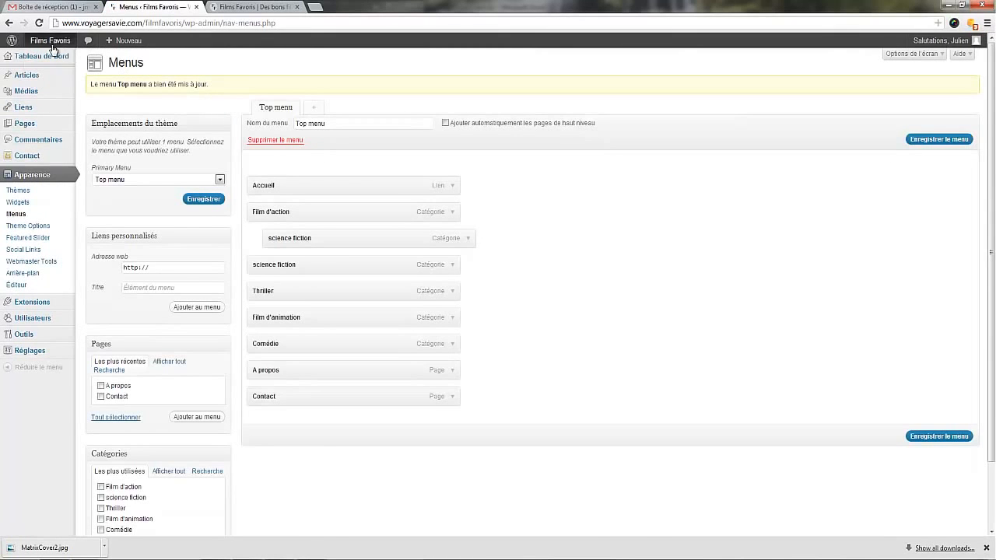
Reload the public site, check the Film d'action submenu and view the science fiction category page.
{"action": "left_click", "coordinate": [224, 9]}
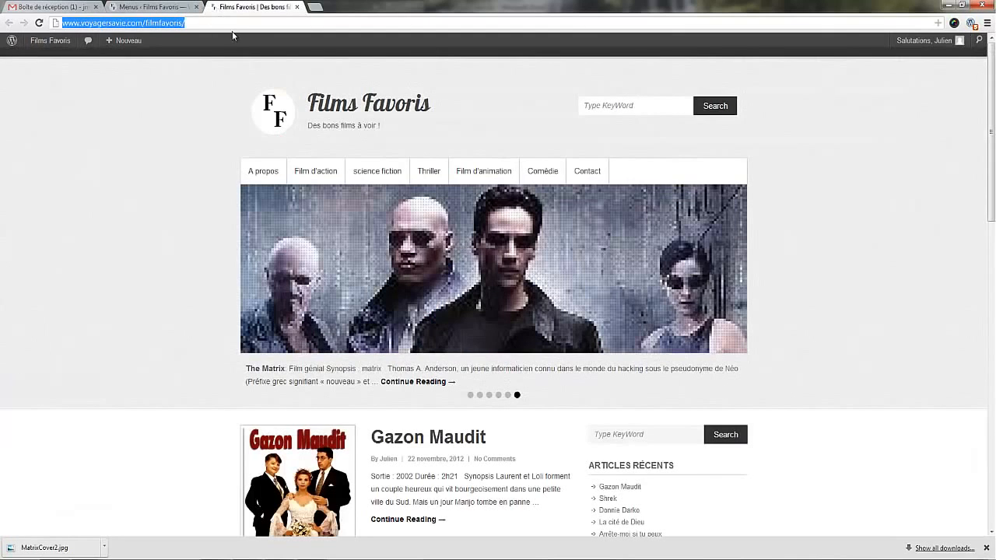
{"action": "left_click", "coordinate": [39, 23]}
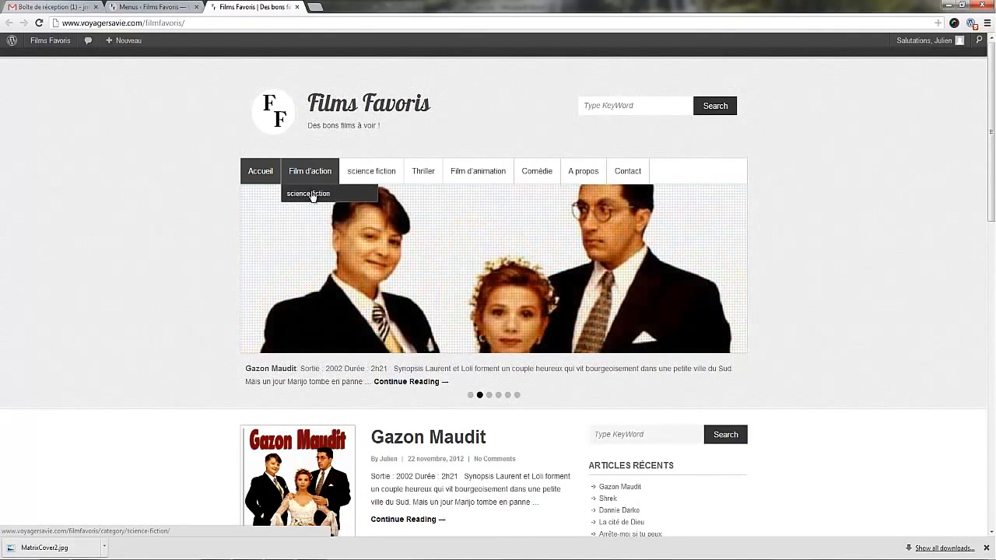
{"action": "left_click", "coordinate": [371, 182]}
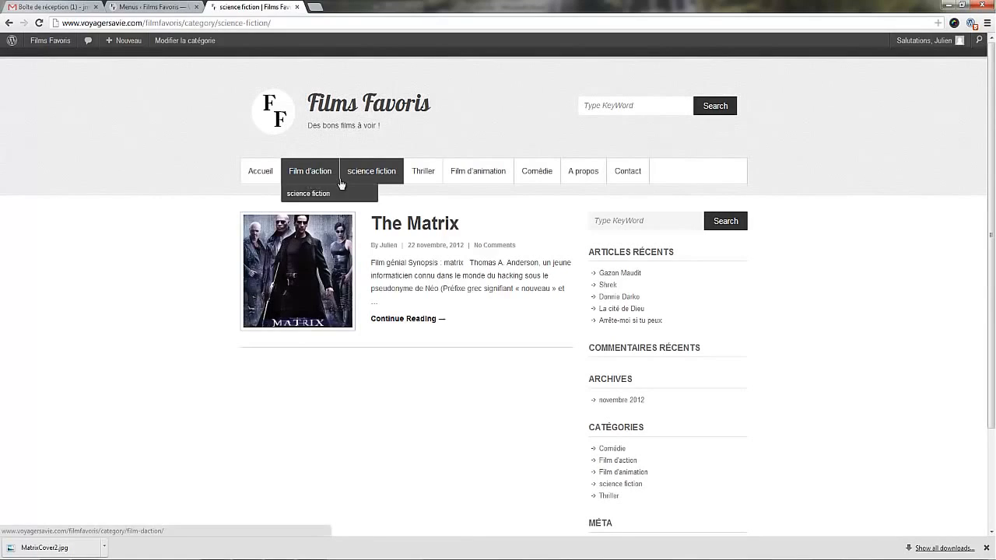
{"action": "mouse_move", "coordinate": [326, 167]}
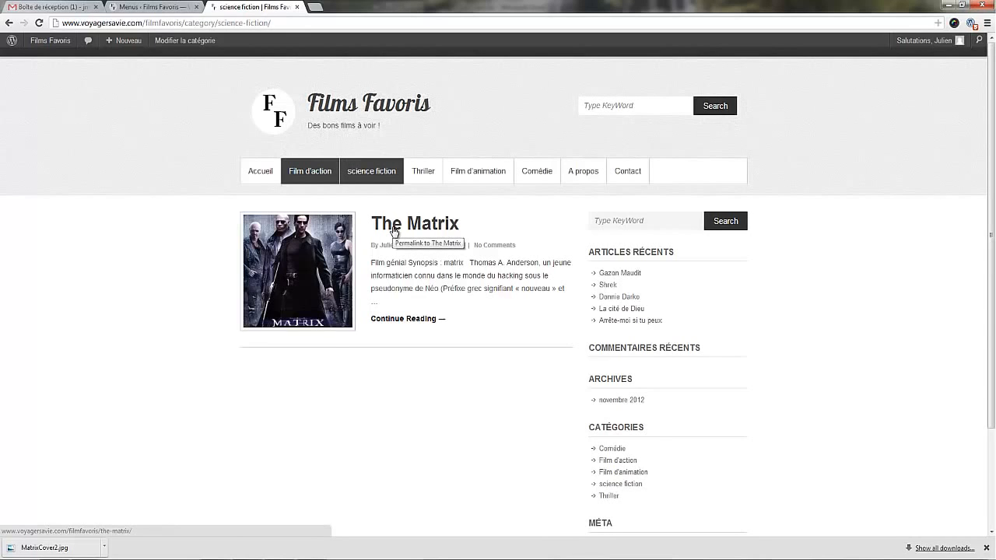
Go back to the menu management page, delete the science fiction sub-item under Film d'action, and save the menu.
{"action": "left_click", "coordinate": [34, 43]}
{"action": "left_click", "coordinate": [130, 9]}
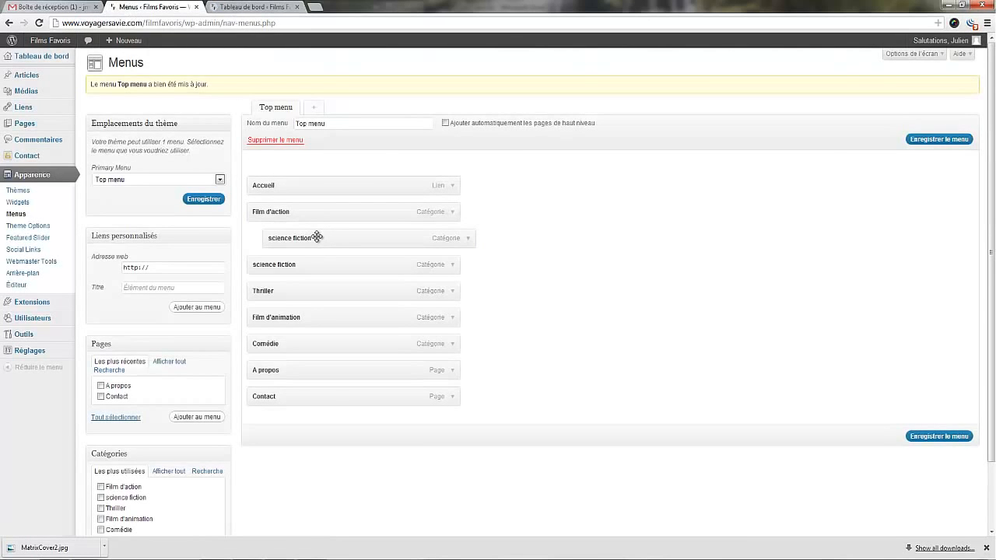
{"action": "left_click", "coordinate": [469, 240]}
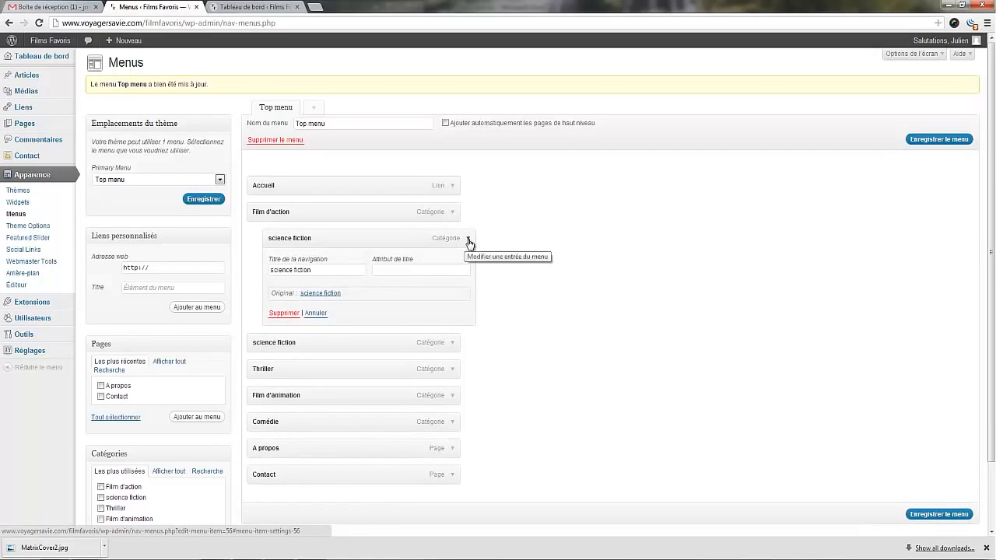
{"action": "left_click", "coordinate": [284, 313]}
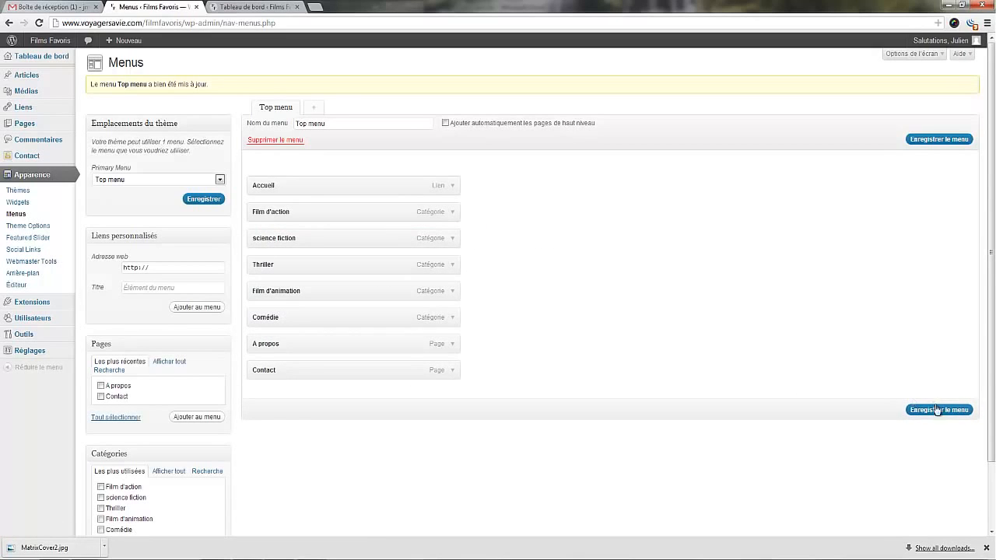
{"action": "left_click", "coordinate": [936, 411]}
Switch to the PowerPoint course plan and strike through the Menu item in the Bases list of slide 1.3.
{"action": "left_click", "coordinate": [243, 559]}
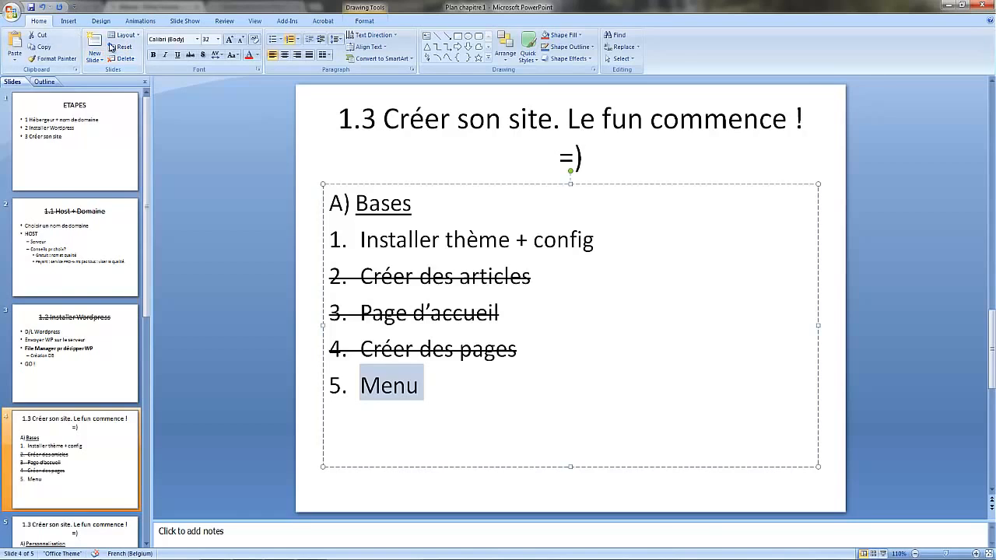
{"action": "left_click", "coordinate": [190, 55]}
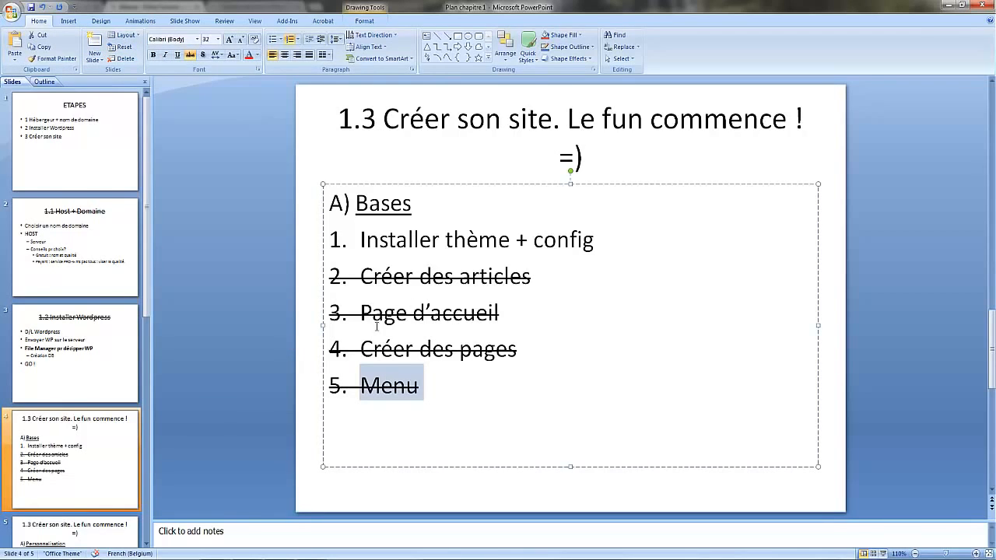
{"action": "left_click_drag", "start_coordinate": [992, 348], "coordinate": [991, 466]}
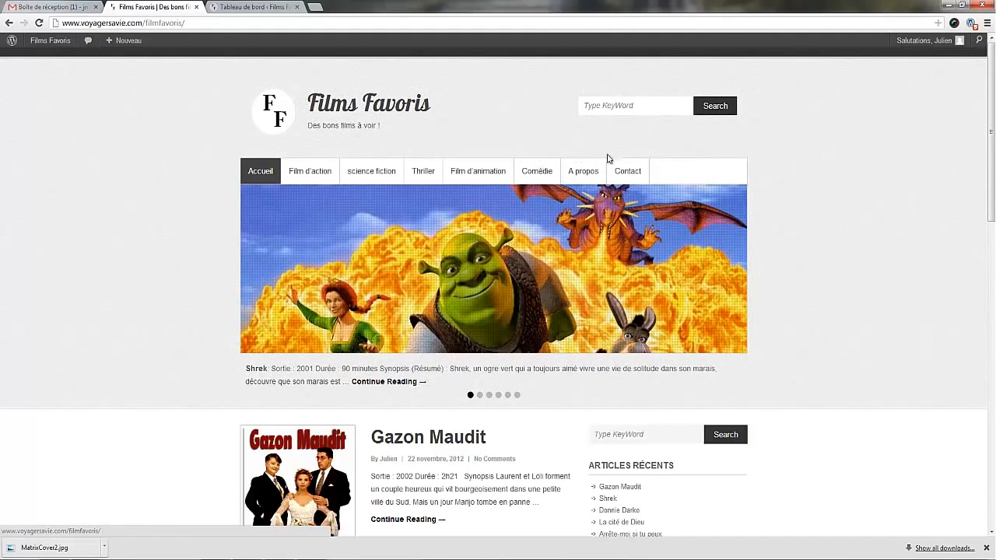
Review the Films Favoris public home page, examining its navigation menu, article list and sidebar.
{"action": "scroll", "coordinate": [551, 404], "scroll_direction": "down", "scroll_amount": 8}
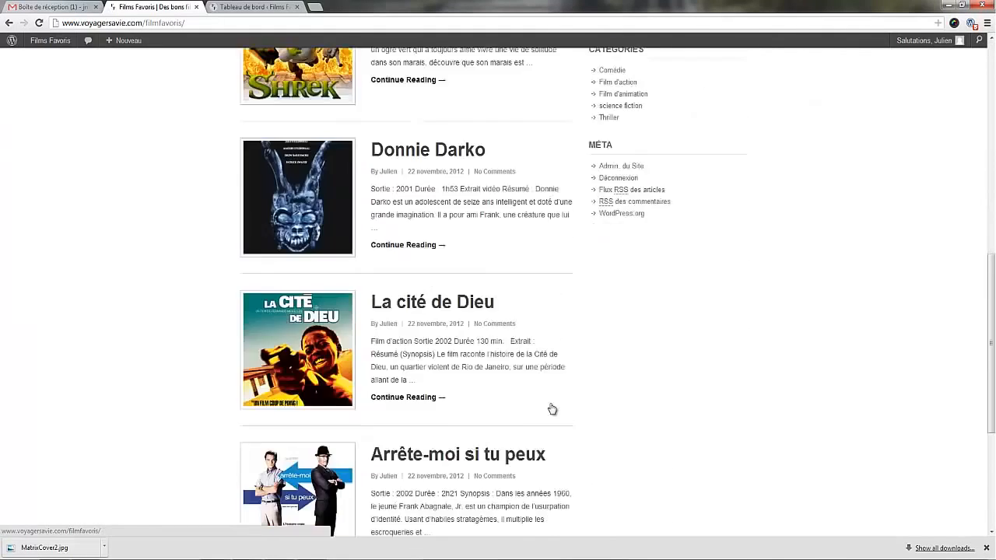
{"action": "scroll", "coordinate": [551, 409], "scroll_direction": "up", "scroll_amount": 7}
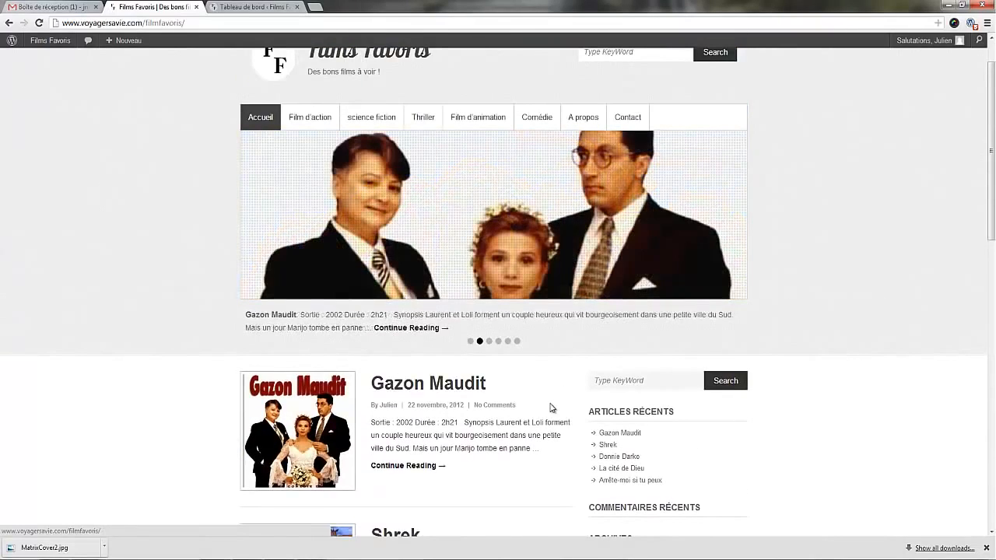
{"action": "scroll", "coordinate": [684, 335], "scroll_direction": "down", "scroll_amount": 3}
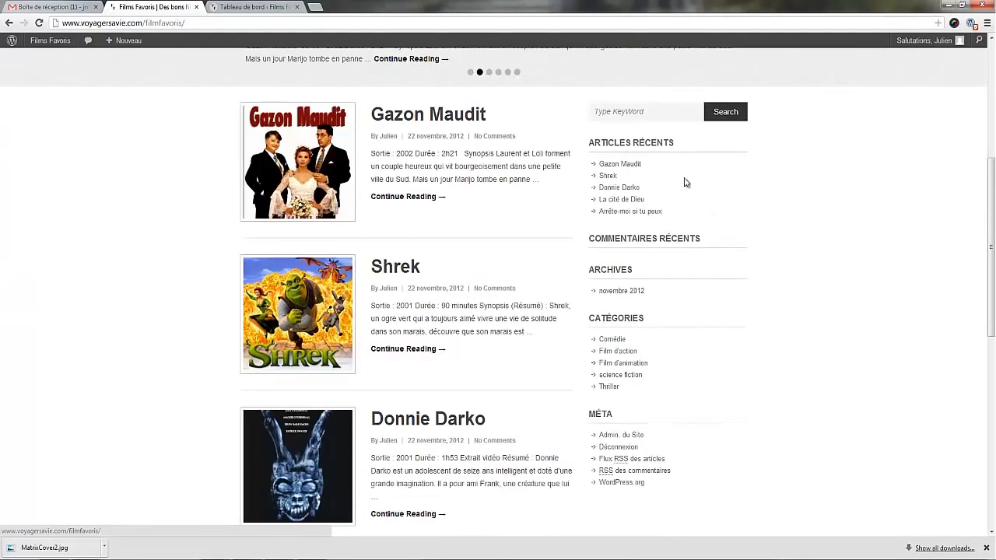
{"action": "scroll", "coordinate": [642, 476], "scroll_direction": "up", "scroll_amount": 4}
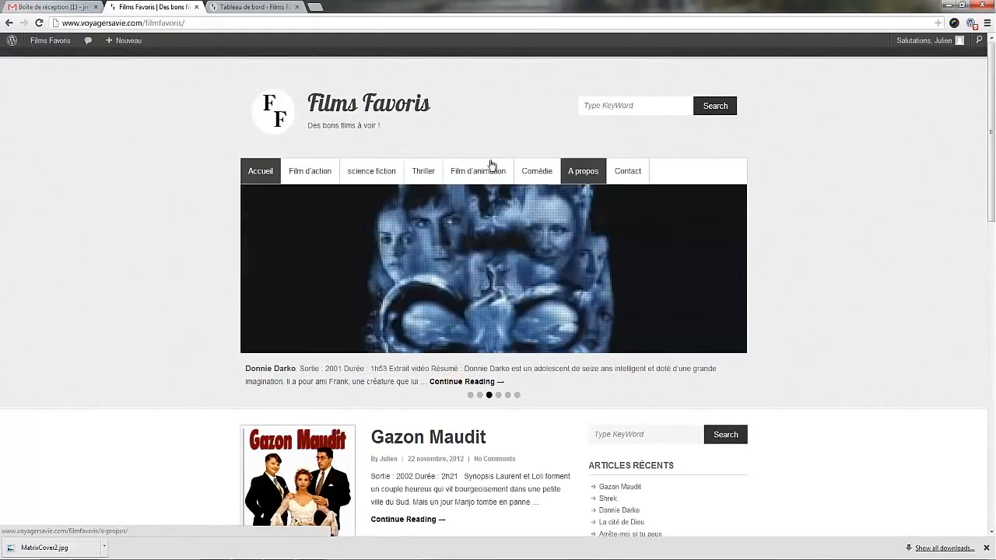